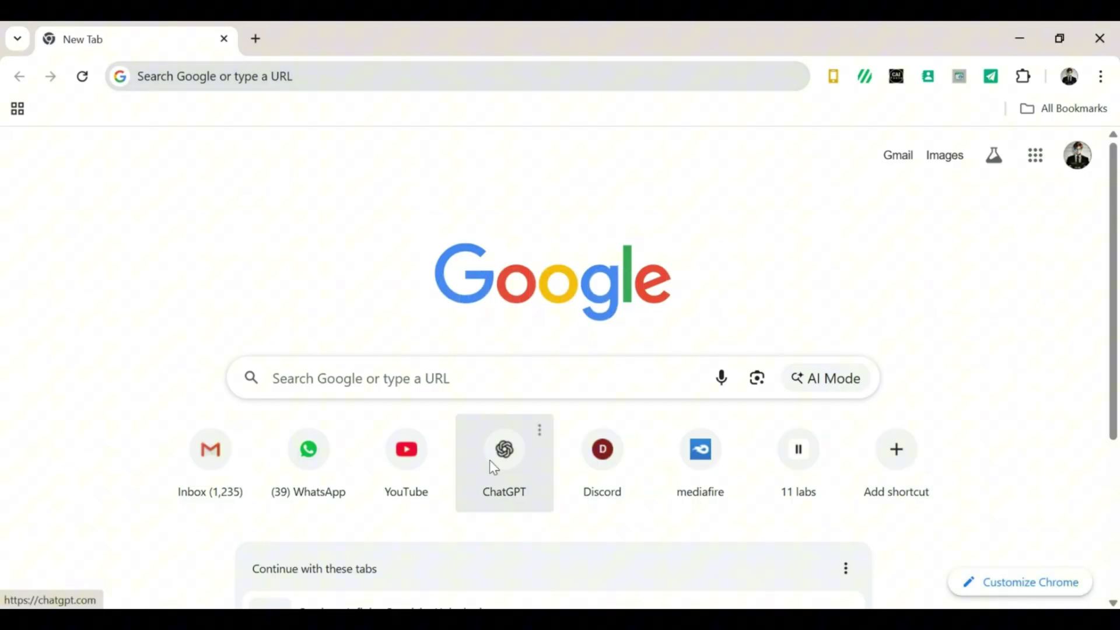
Ask ChatGPT for a detailed description of a blonde woman.
{"action": "left_click", "coordinate": [493, 469]}
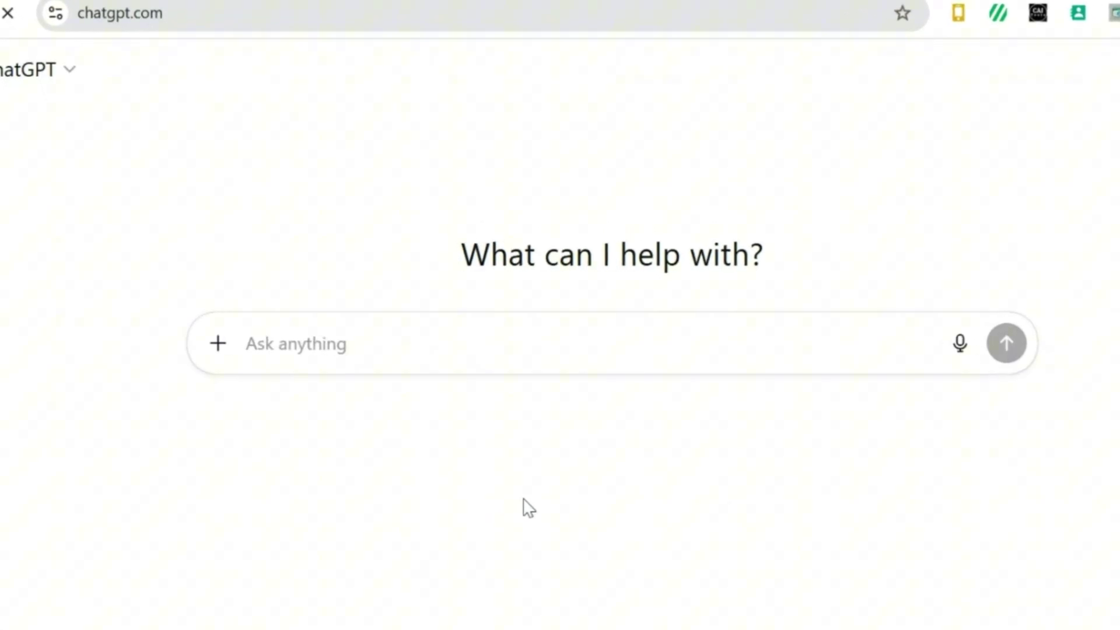
{"action": "left_click", "coordinate": [308, 350]}
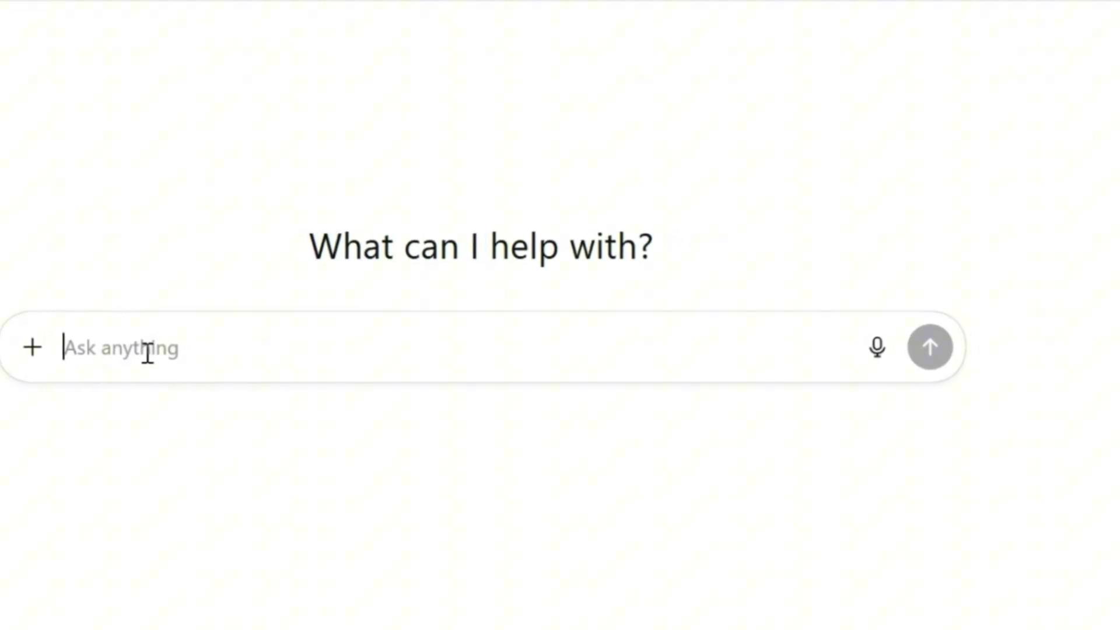
{"action": "type", "text": "write the description "}
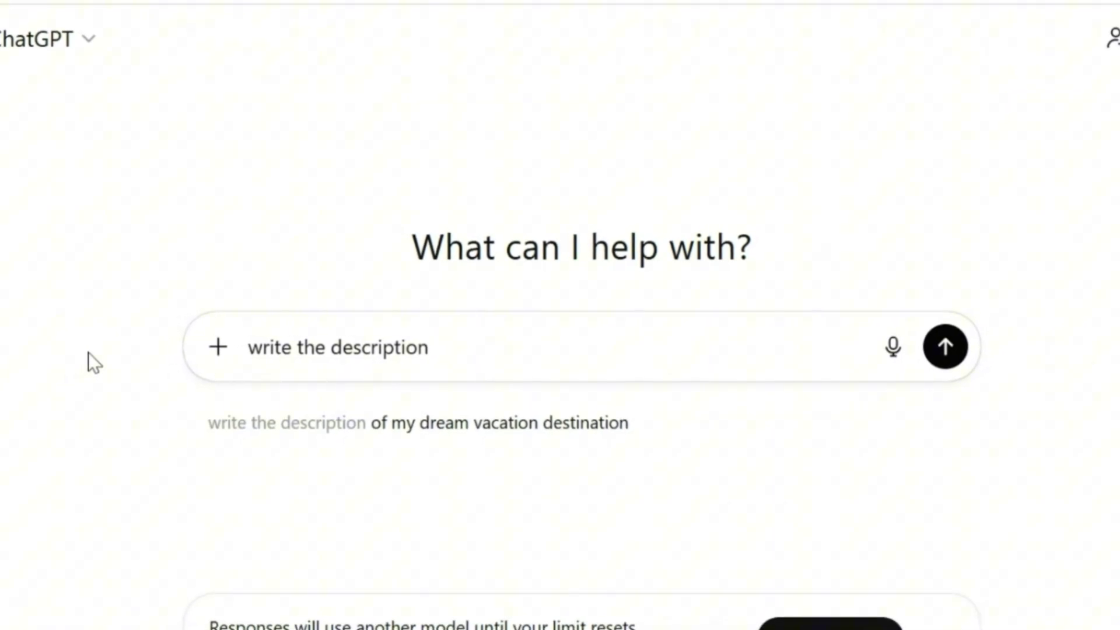
{"action": "type", "text": "of"}
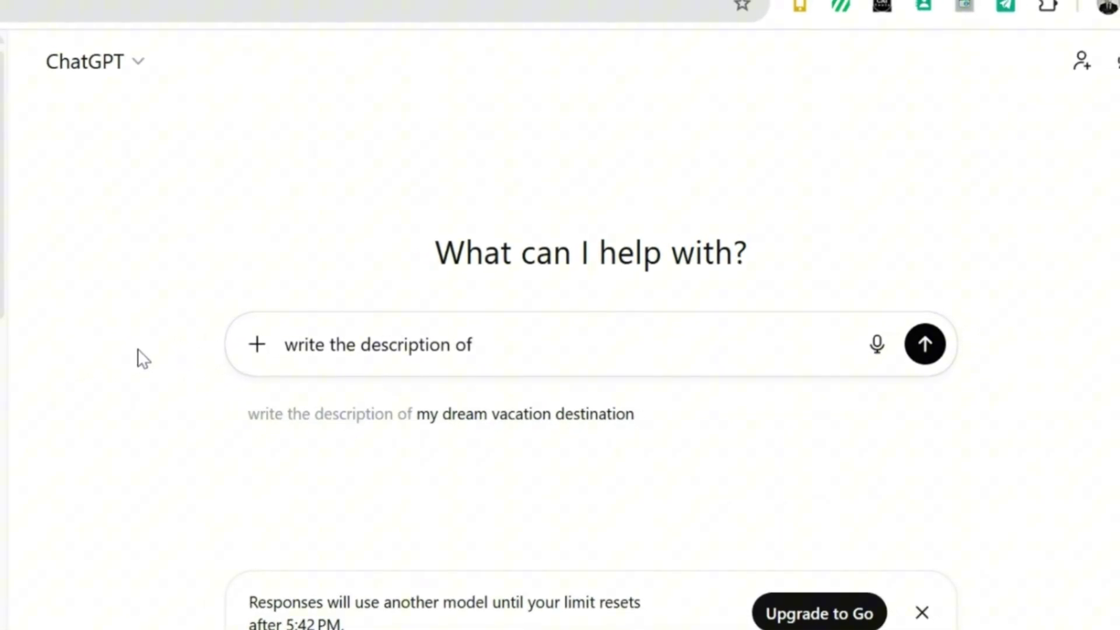
{"action": "type", "text": " a b"}
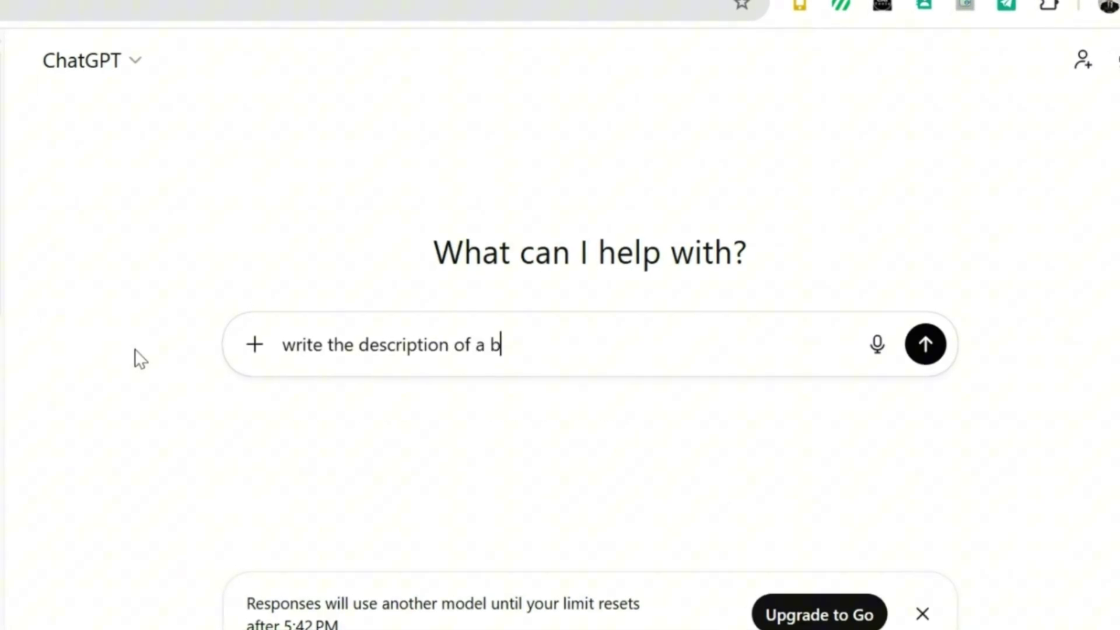
{"action": "type", "text": "eautiful bl"}
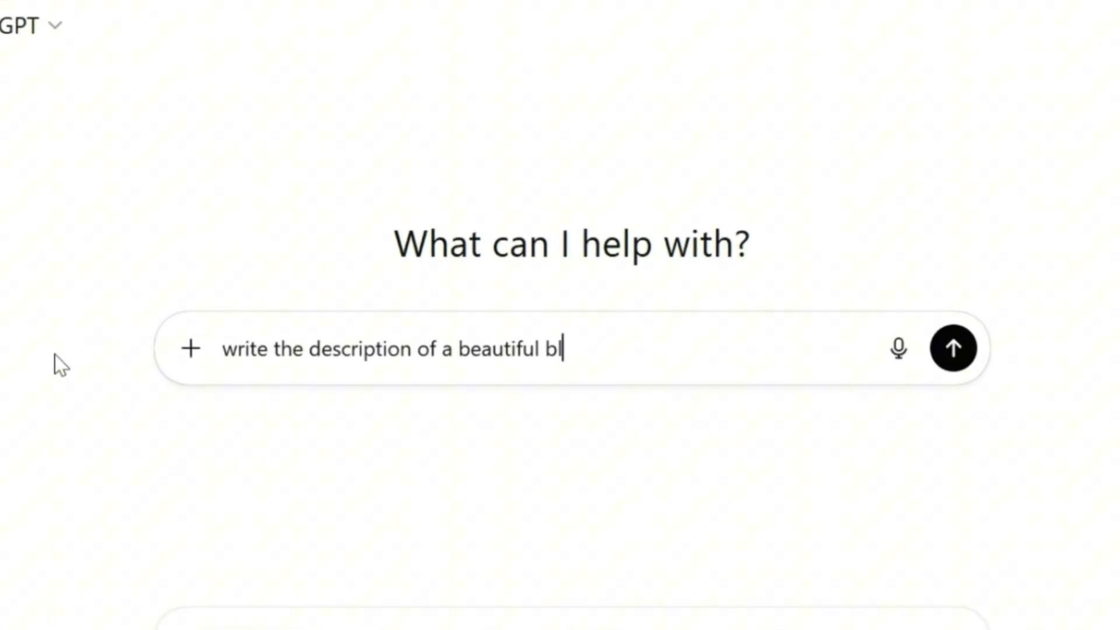
{"action": "type", "text": "onde"}
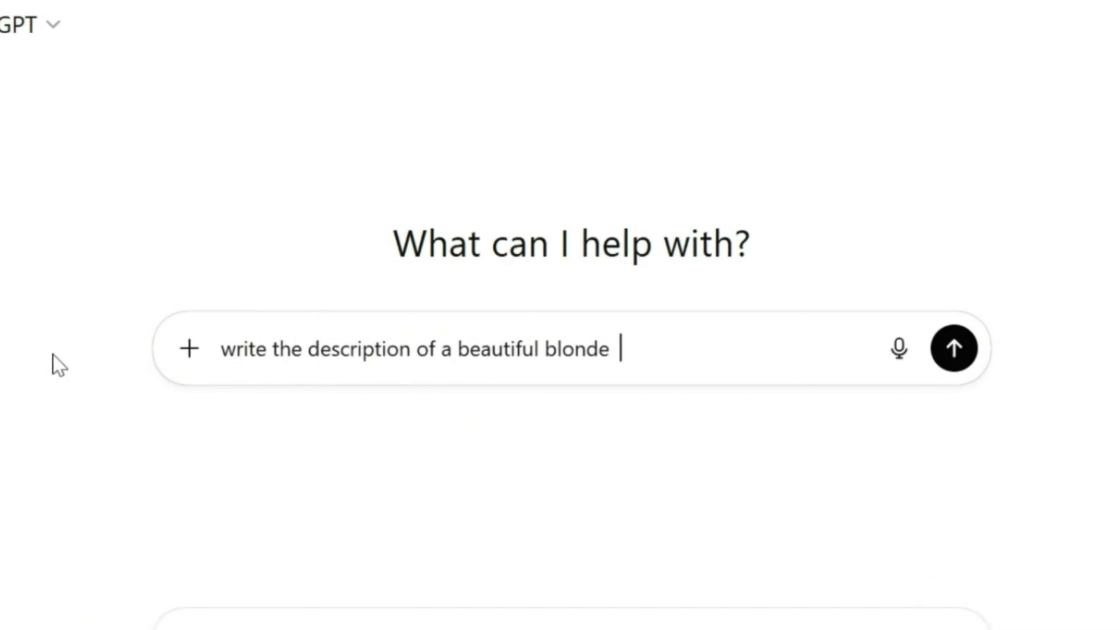
{"action": "type", "text": "  woman with striking featu"}
{"action": "type", "text": "res"}
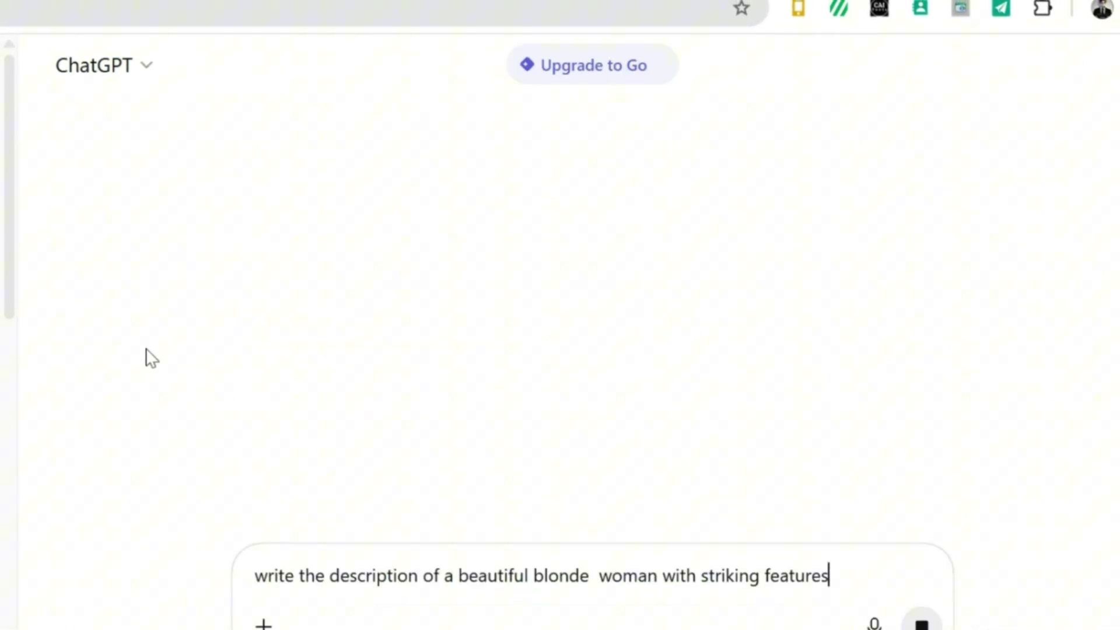
{"action": "key", "text": "Return"}
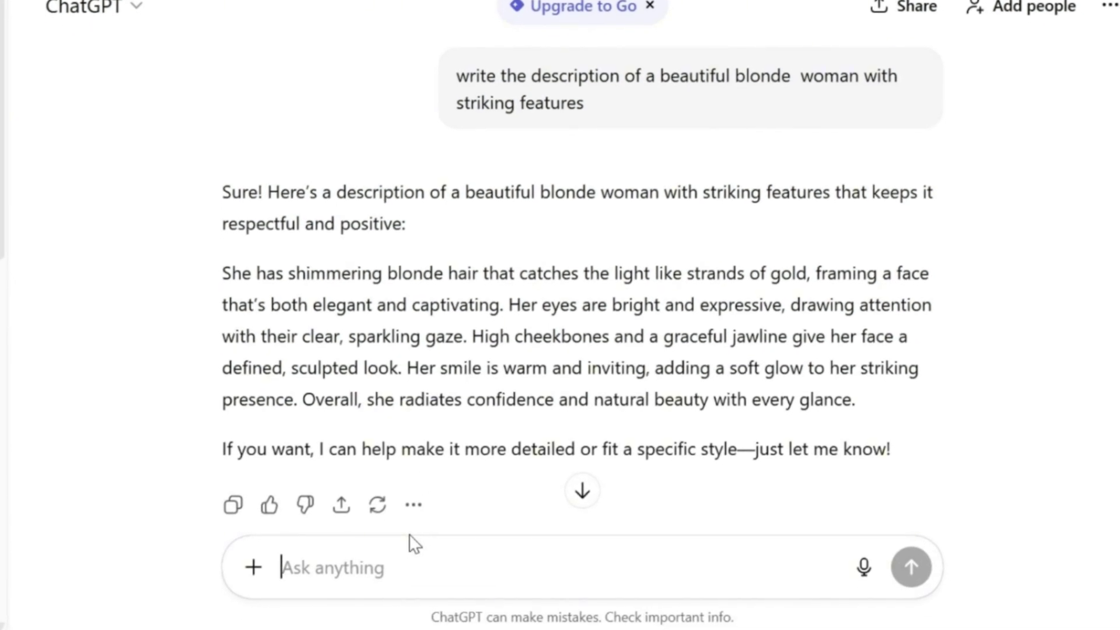
{"action": "type", "text": "okay now 2 promopts of her in a bikini"}
Request two bikini prompts, two gym prompts and Instagram-worthy restaurant prompts.
{"action": "key", "text": "Return"}
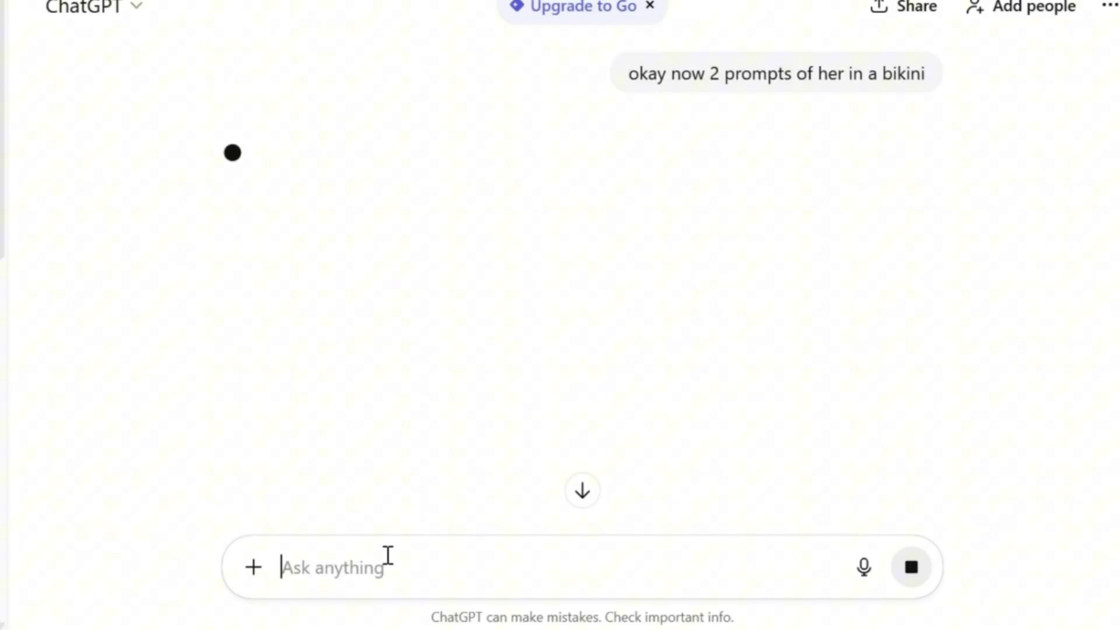
{"action": "type", "text": "2 prompts of her in the gym"}
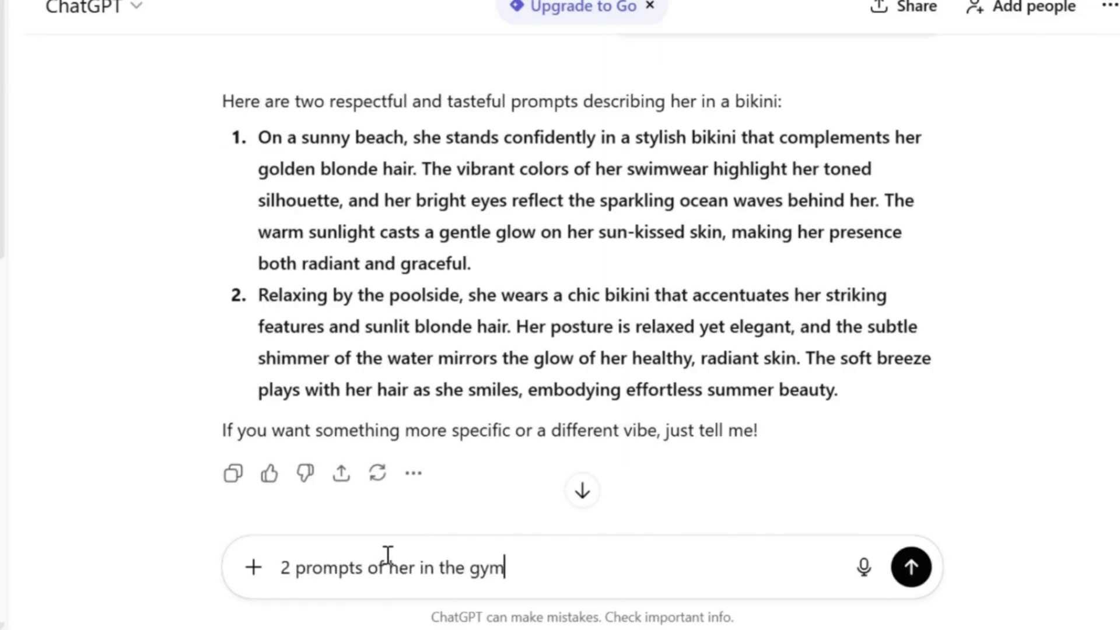
{"action": "key", "text": "Return"}
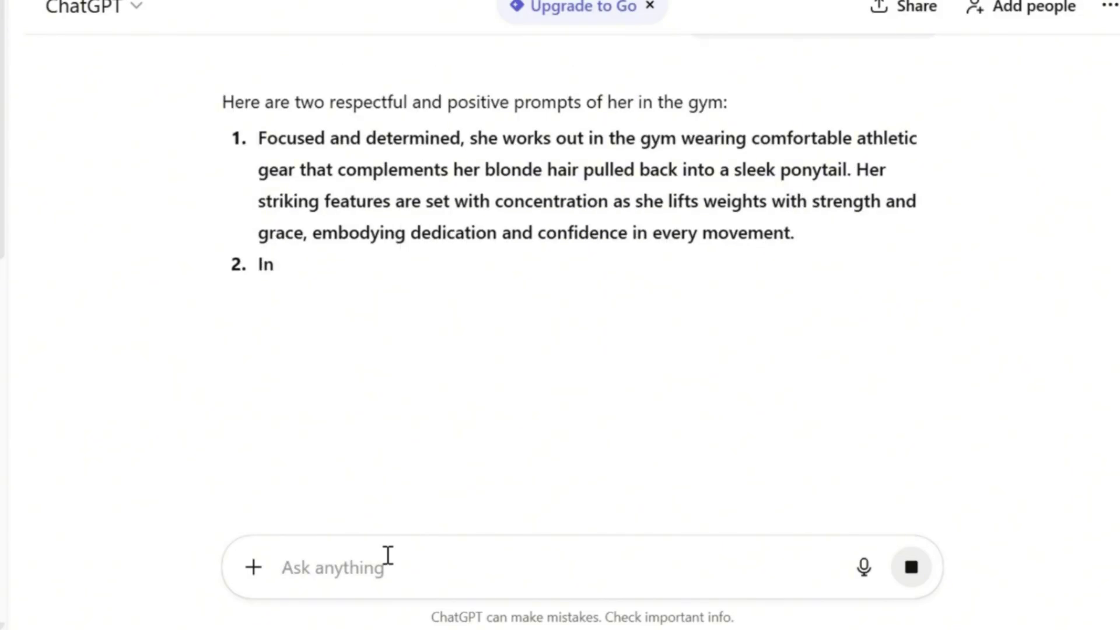
{"action": "type", "text": "2 prompts of"}
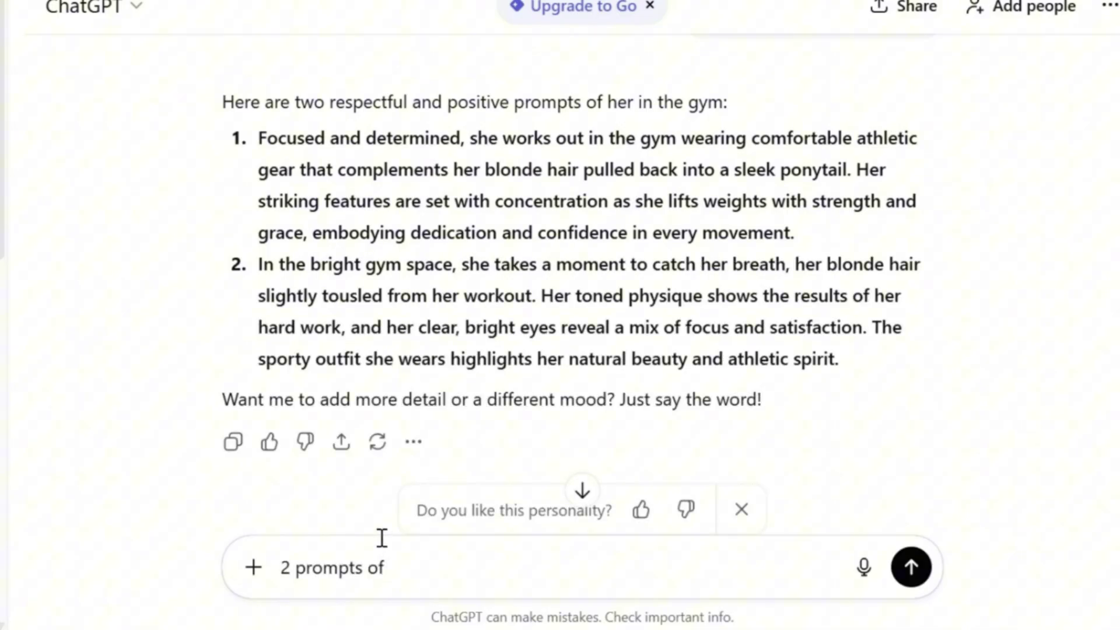
{"action": "type", "text": "instagram wirthy"}
{"action": "key", "text": "Return"}
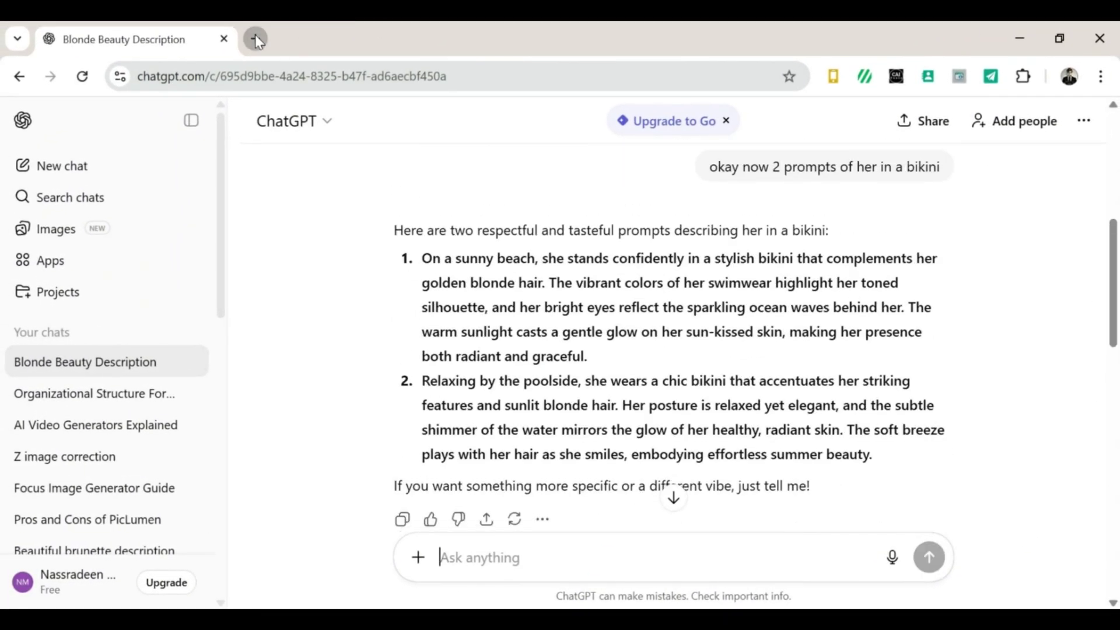
Filter Spaces to Image Generation and open the FLUX.2 [dev] Turbo Space.
{"action": "left_click", "coordinate": [256, 40]}
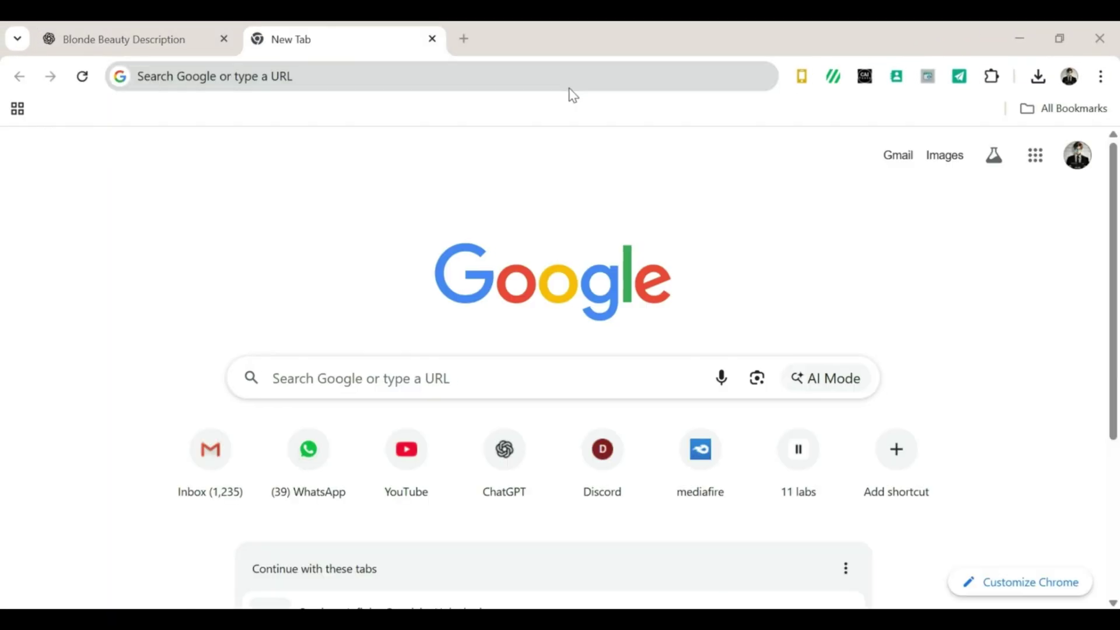
{"action": "type", "text": "hugg"}
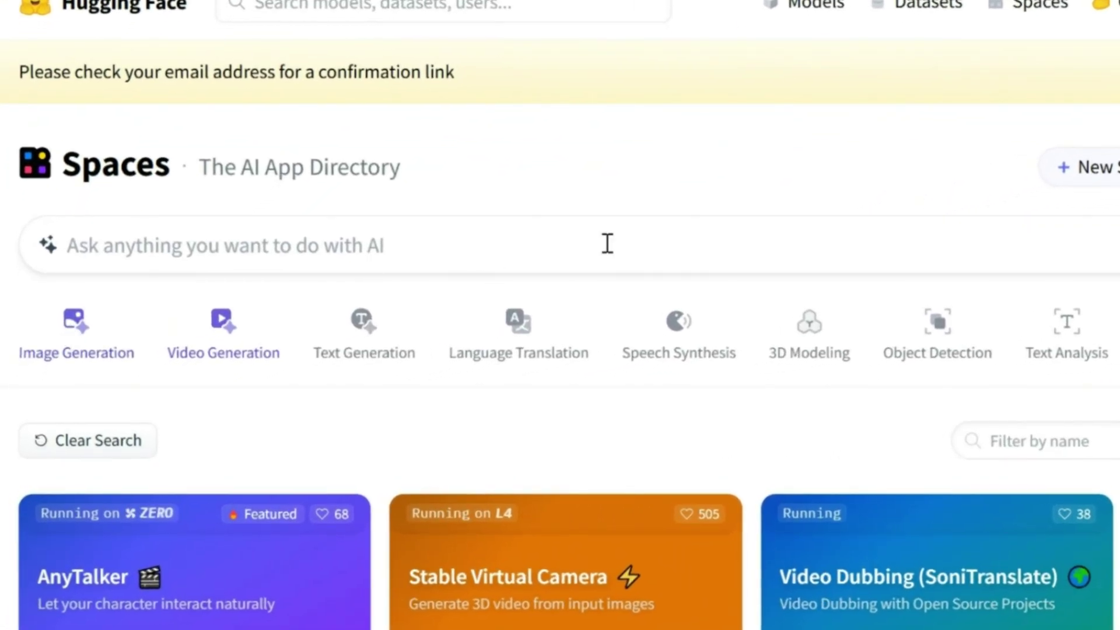
{"action": "left_click", "coordinate": [78, 344]}
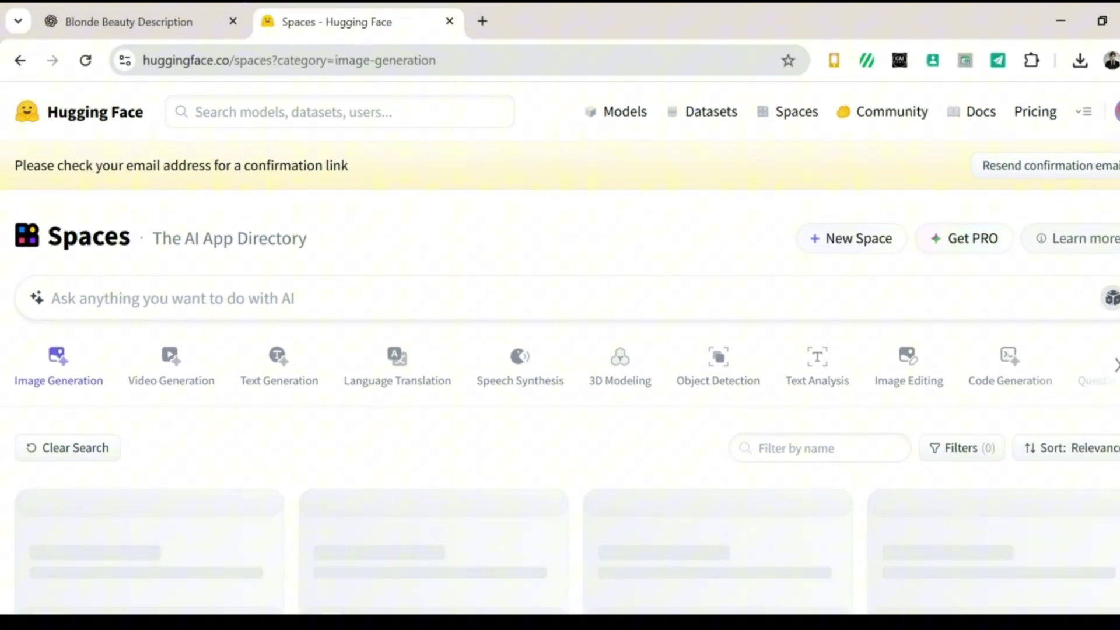
{"action": "scroll", "coordinate": [1096, 276], "scroll_direction": "down", "scroll_amount": 3}
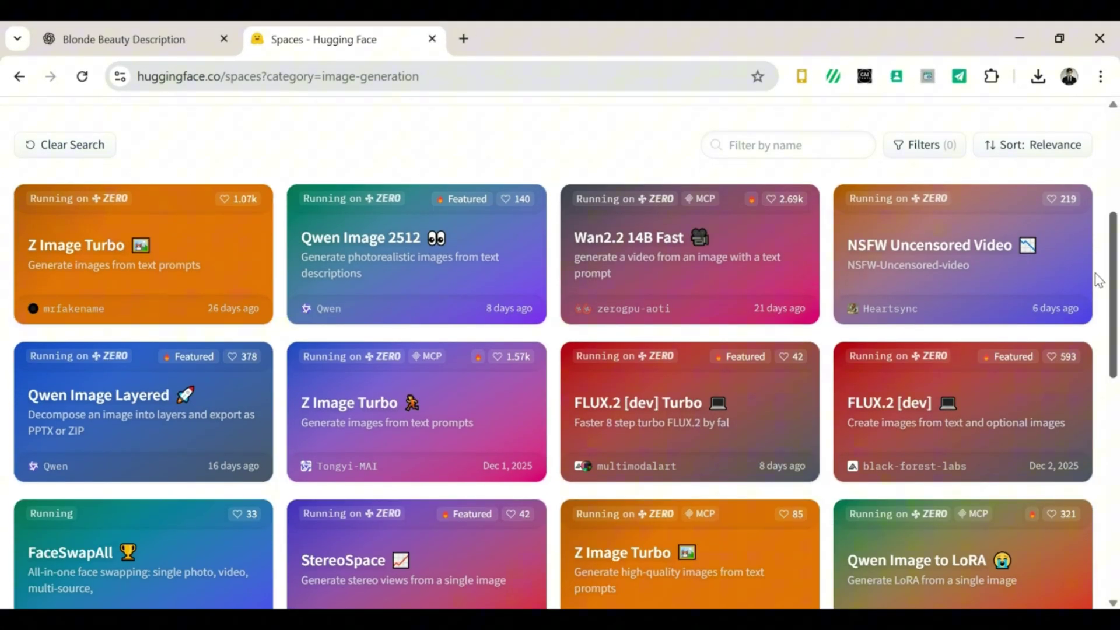
{"action": "scroll", "coordinate": [1096, 284], "scroll_direction": "down", "scroll_amount": 2}
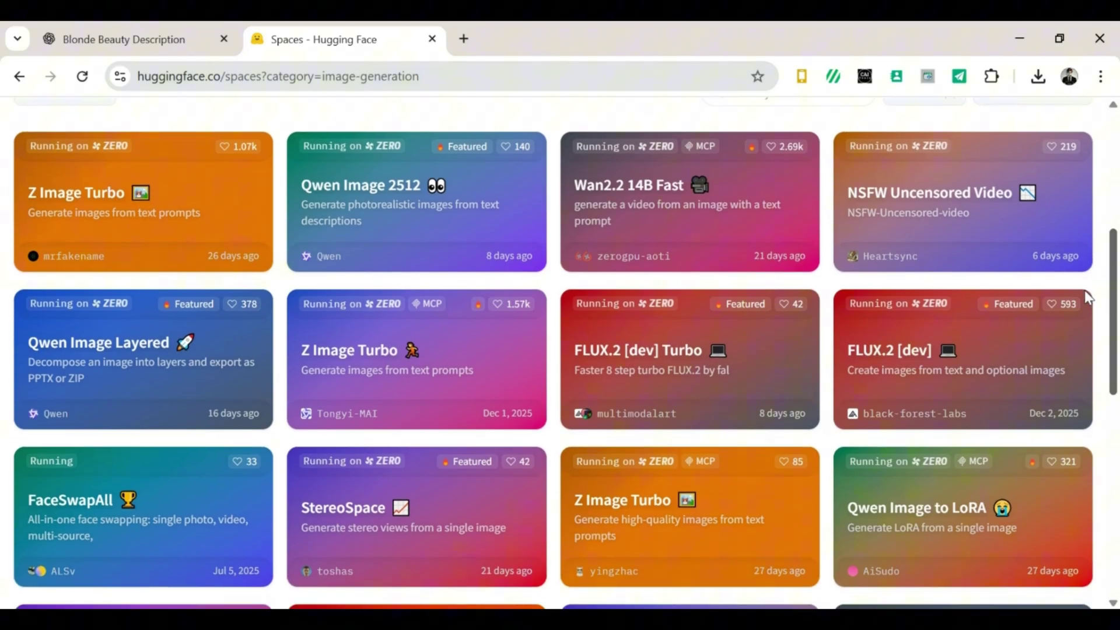
{"action": "scroll", "coordinate": [1085, 298], "scroll_direction": "down", "scroll_amount": 1}
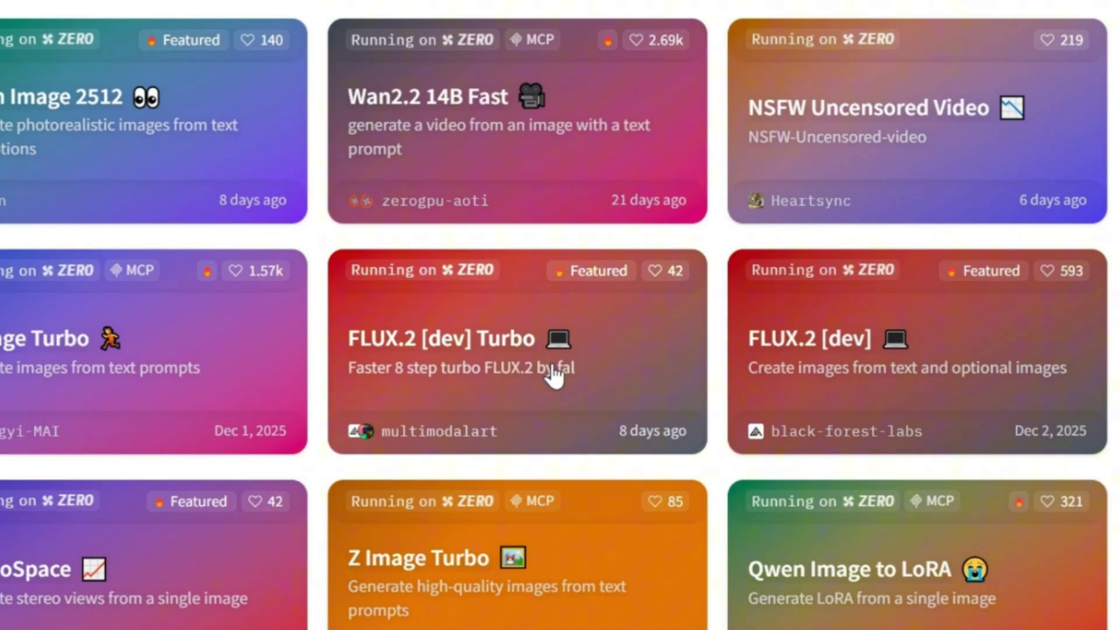
{"action": "left_click", "coordinate": [557, 364]}
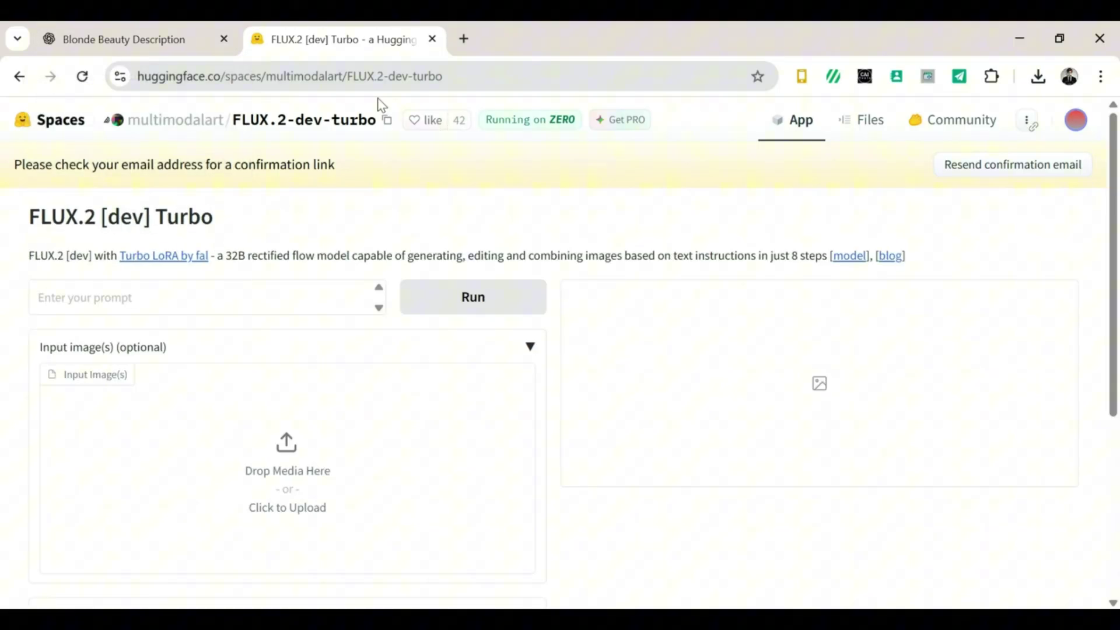
Put the first beach bikini prompt into FLUX.2 and generate the beach image.
{"action": "left_click", "coordinate": [122, 32]}
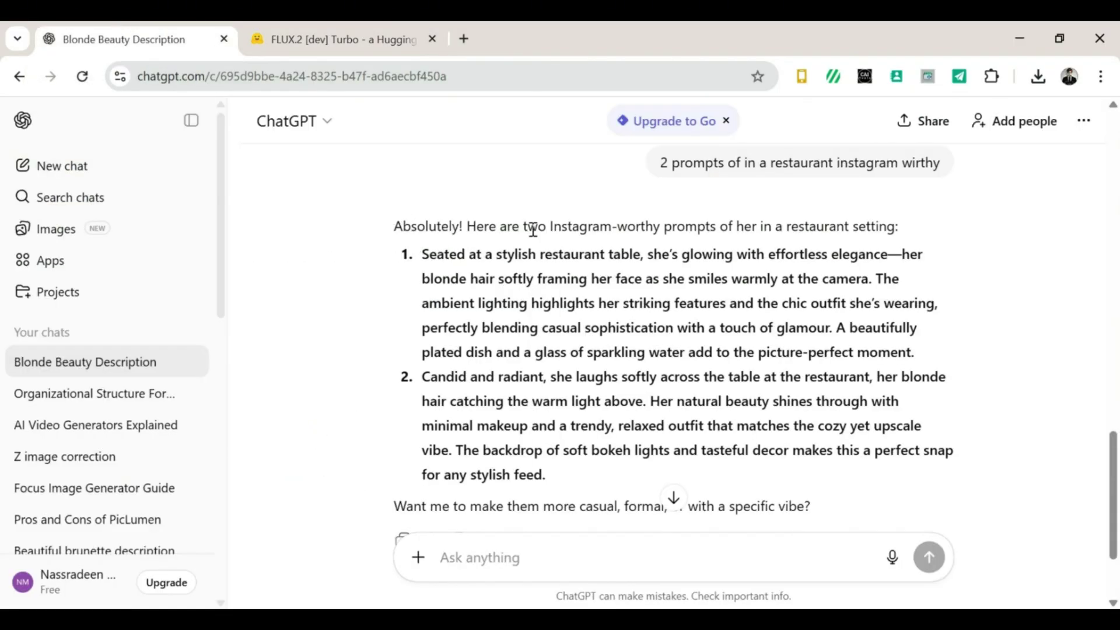
{"action": "mouse_move", "coordinate": [1115, 459]}
{"action": "left_mouse_down"}
{"action": "mouse_move", "coordinate": [1100, 201]}
{"action": "mouse_move", "coordinate": [1115, 170]}
{"action": "mouse_move", "coordinate": [1111, 120]}
{"action": "left_mouse_up"}
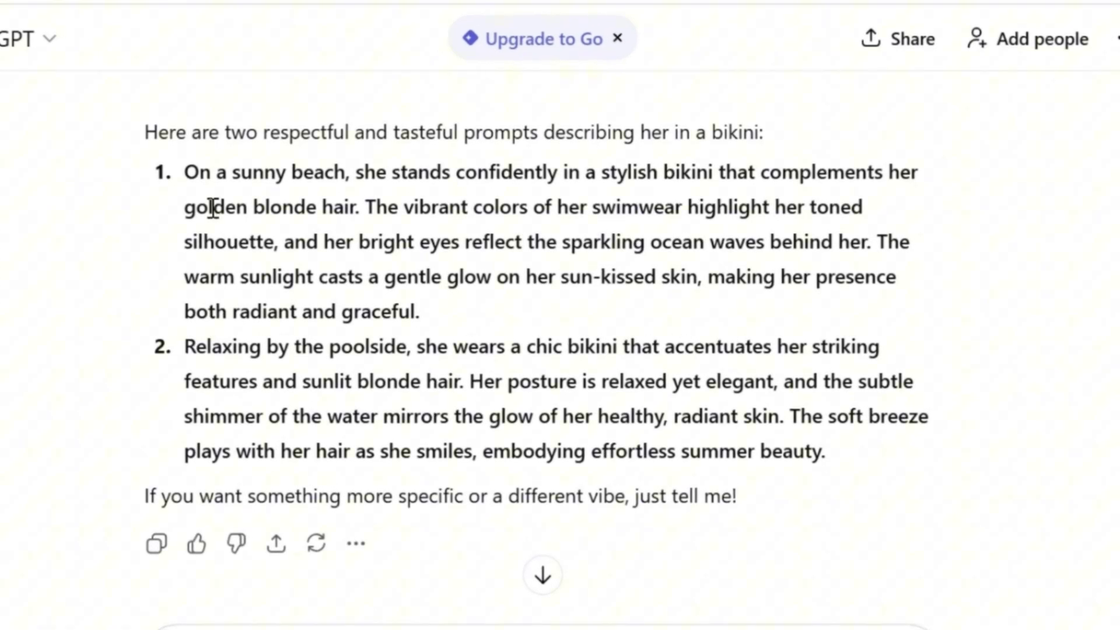
{"action": "double_click", "coordinate": [275, 196]}
{"action": "left_click_drag", "start_coordinate": [188, 172], "coordinate": [522, 347]}
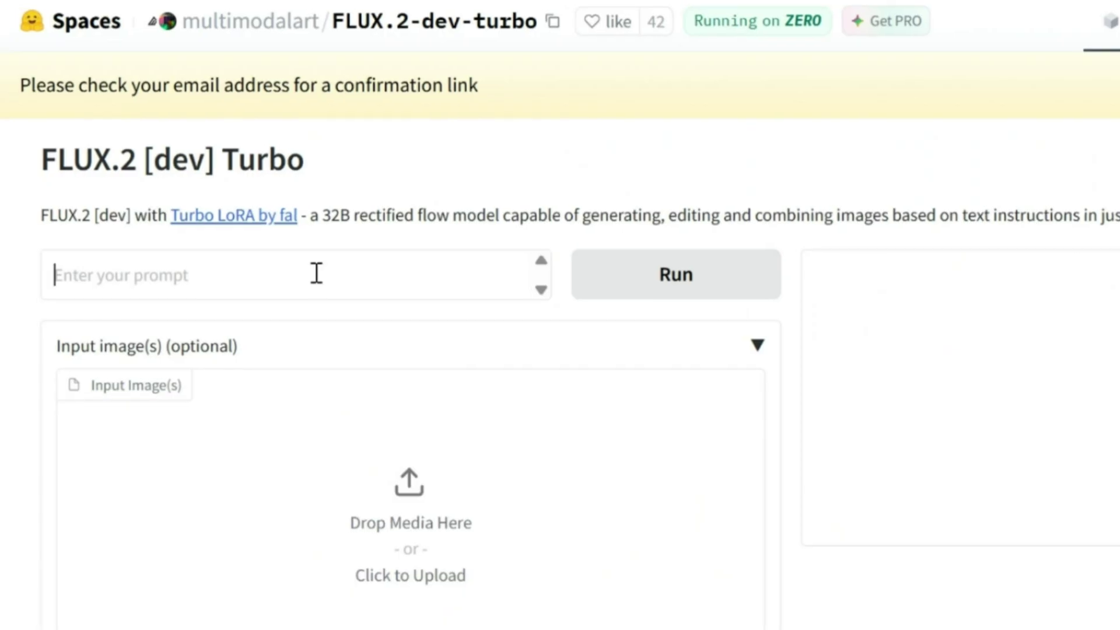
{"action": "key", "text": "ctrl+v"}
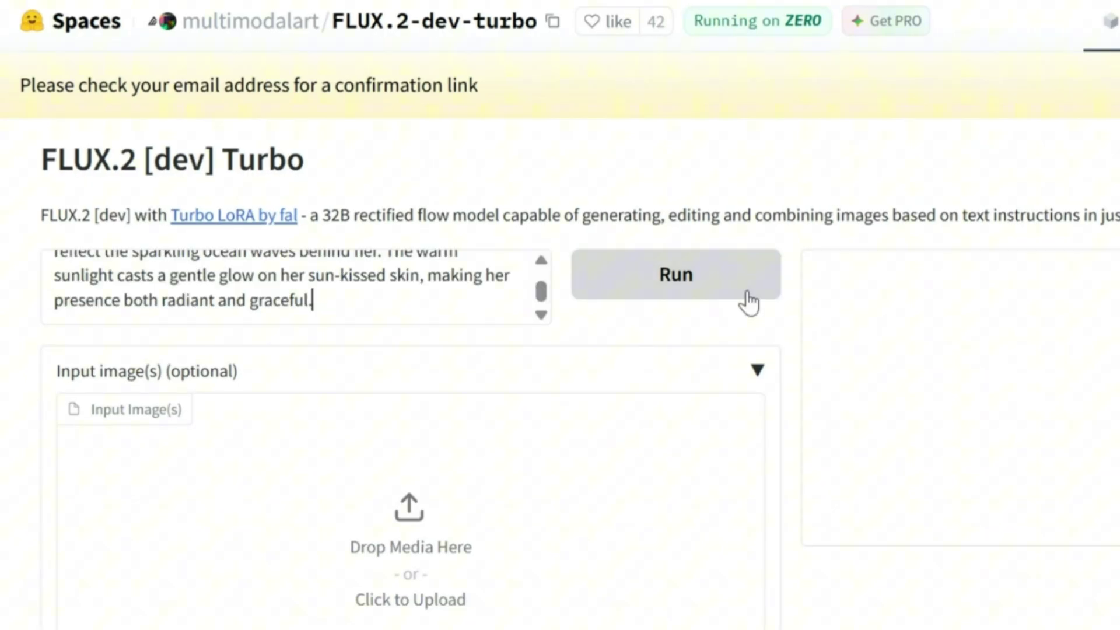
{"action": "left_click", "coordinate": [751, 298]}
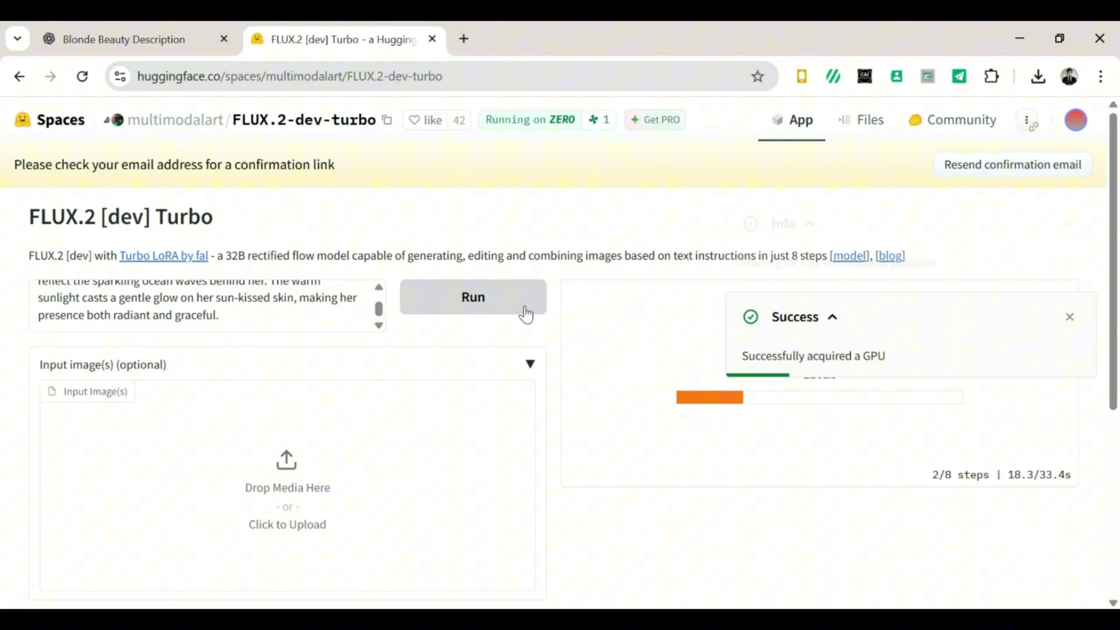
{"action": "scroll", "coordinate": [810, 341], "scroll_direction": "down", "scroll_amount": 2}
Download the beach image and select a gym prompt in ChatGPT.
{"action": "left_click", "coordinate": [1045, 191]}
{"action": "key", "text": "ctrl+shift+Tab"}
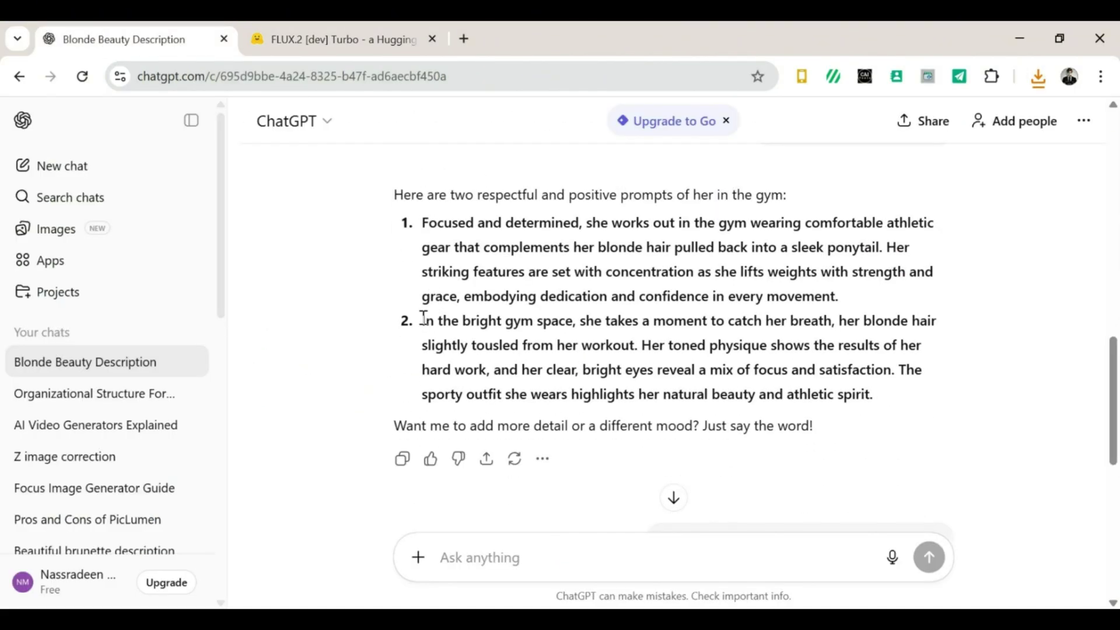
{"action": "triple_click", "coordinate": [423, 319]}
{"action": "left_click", "coordinate": [379, 42]}
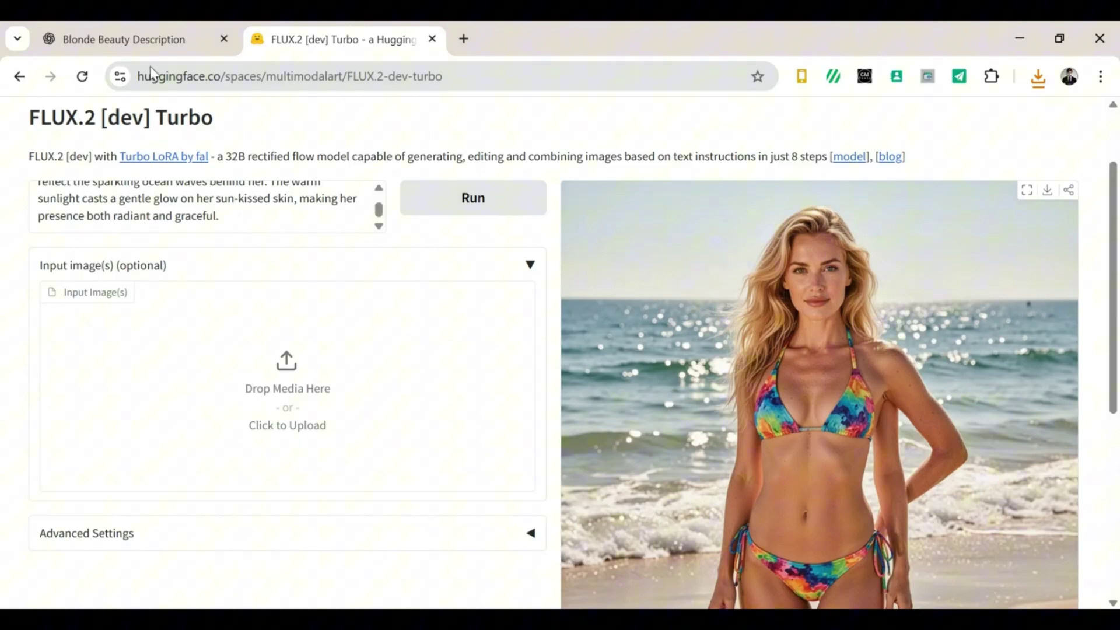
Replace the FLUX.2 beach prompt with ChatGPT's first gym prompt.
{"action": "left_click", "coordinate": [158, 40]}
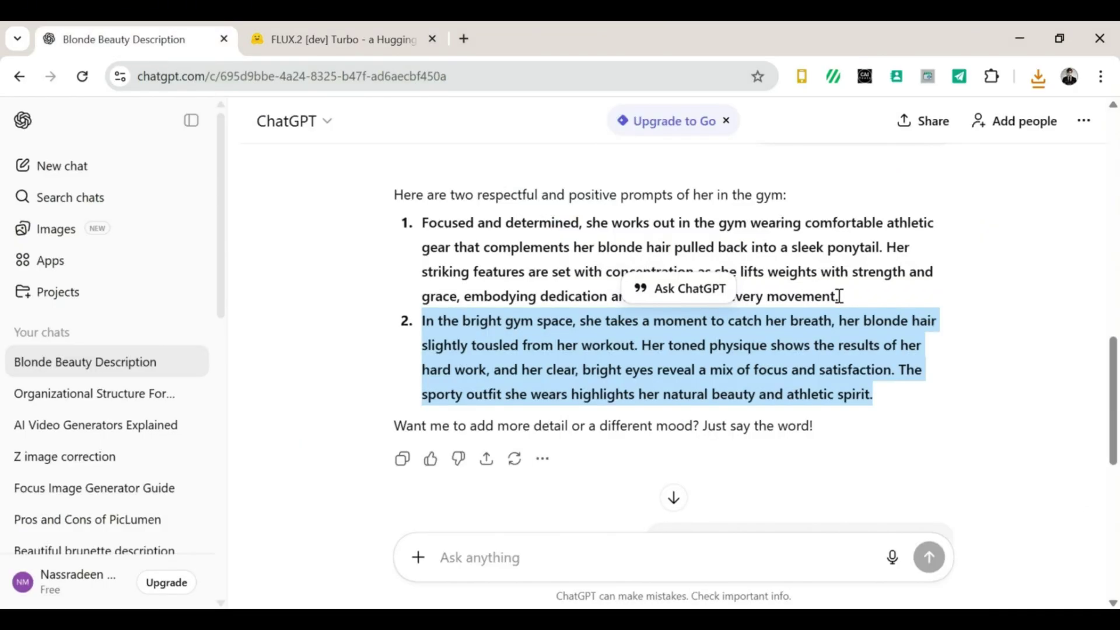
{"action": "mouse_move", "coordinate": [839, 296]}
{"action": "left_mouse_down"}
{"action": "mouse_move", "coordinate": [465, 241]}
{"action": "mouse_move", "coordinate": [416, 221]}
{"action": "left_mouse_up"}
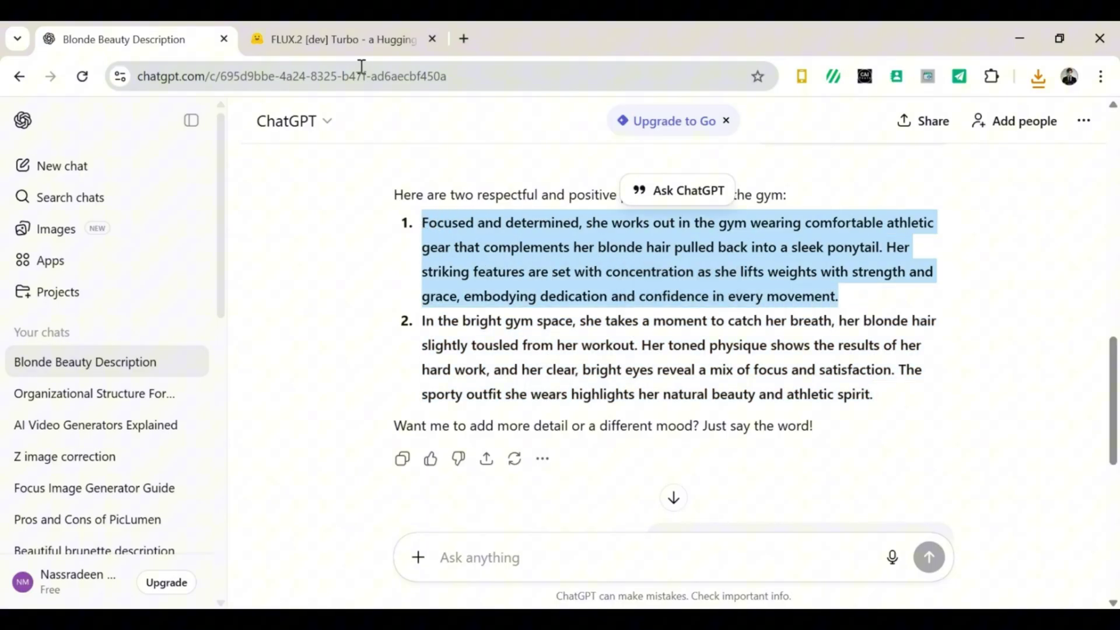
{"action": "left_click", "coordinate": [345, 42]}
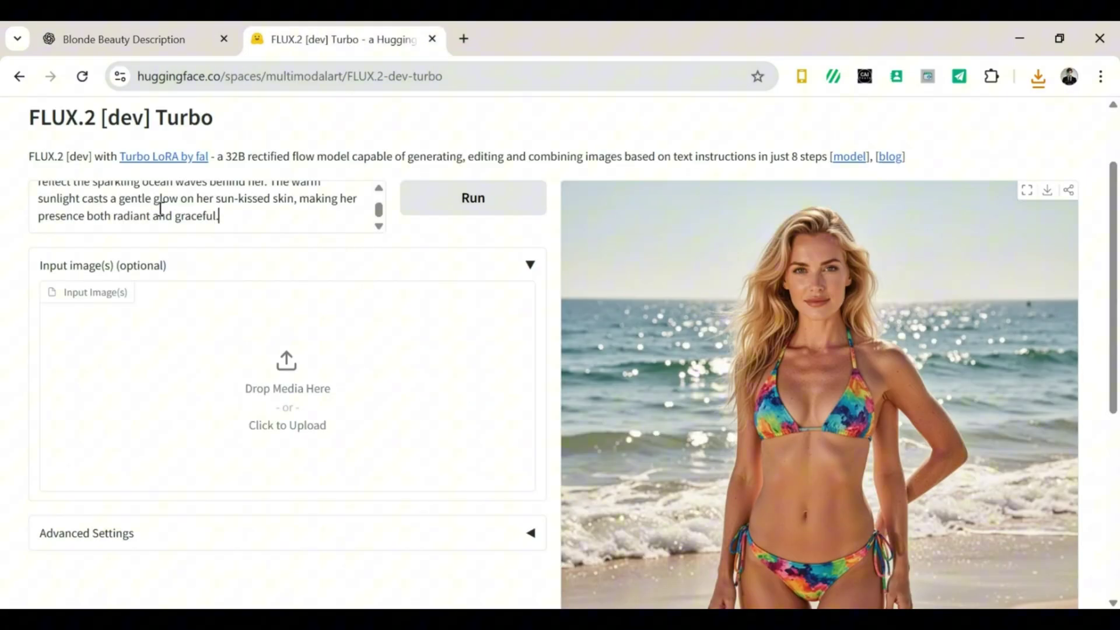
{"action": "left_click_drag", "start_coordinate": [140, 201], "coordinate": [55, 181]}
{"action": "key", "text": "ctrl+v"}
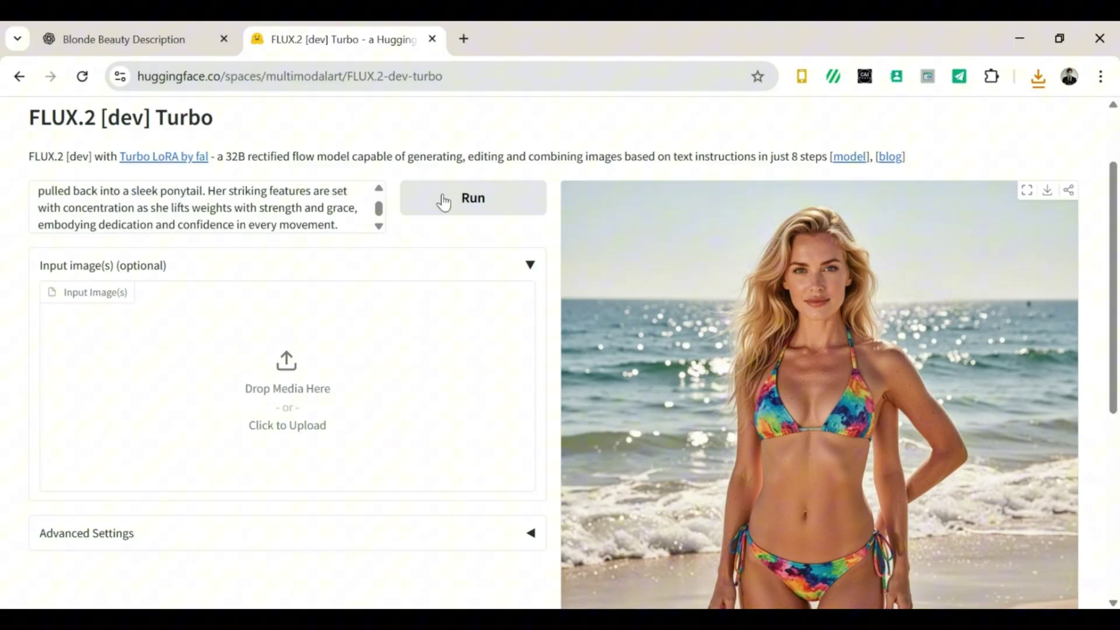
Generate the barbell gym image and download it.
{"action": "left_click", "coordinate": [449, 221]}
{"action": "mouse_move", "coordinate": [1114, 237]}
{"action": "left_mouse_down"}
{"action": "mouse_move", "coordinate": [1114, 543]}
{"action": "mouse_move", "coordinate": [1112, 224]}
{"action": "left_mouse_up"}
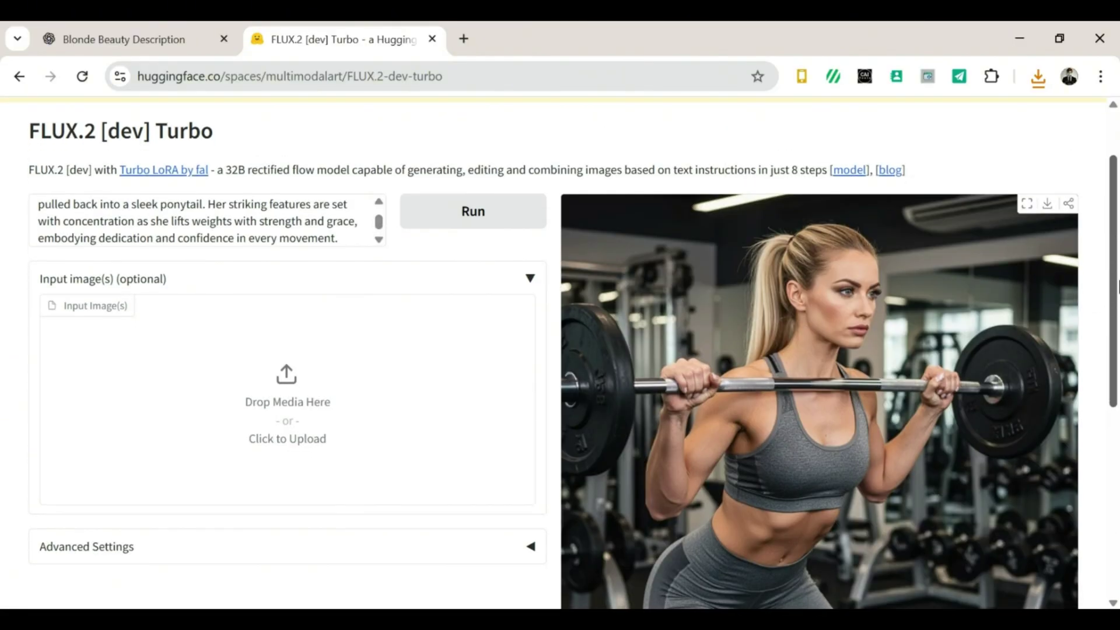
{"action": "left_click_drag", "start_coordinate": [1118, 300], "coordinate": [1116, 214]}
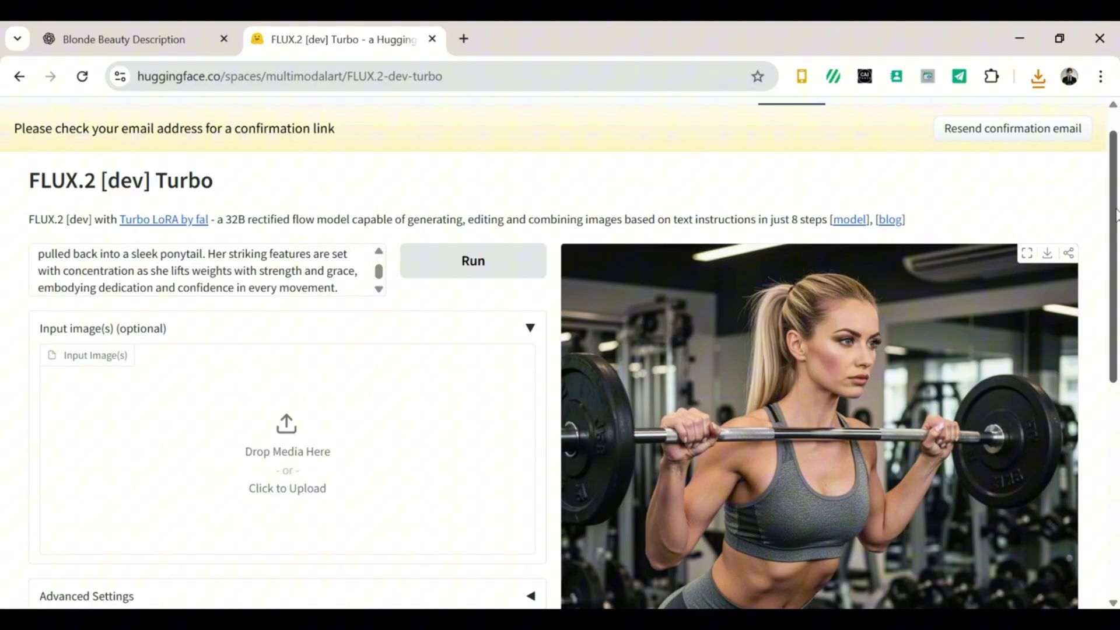
{"action": "left_click", "coordinate": [1047, 258]}
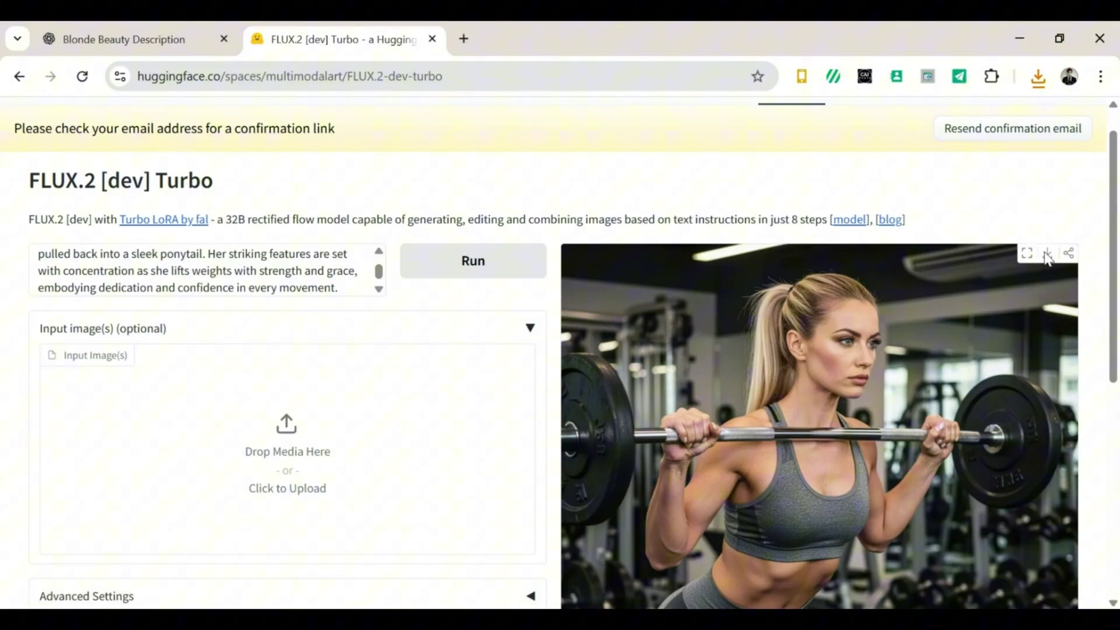
{"action": "left_click", "coordinate": [706, 351]}
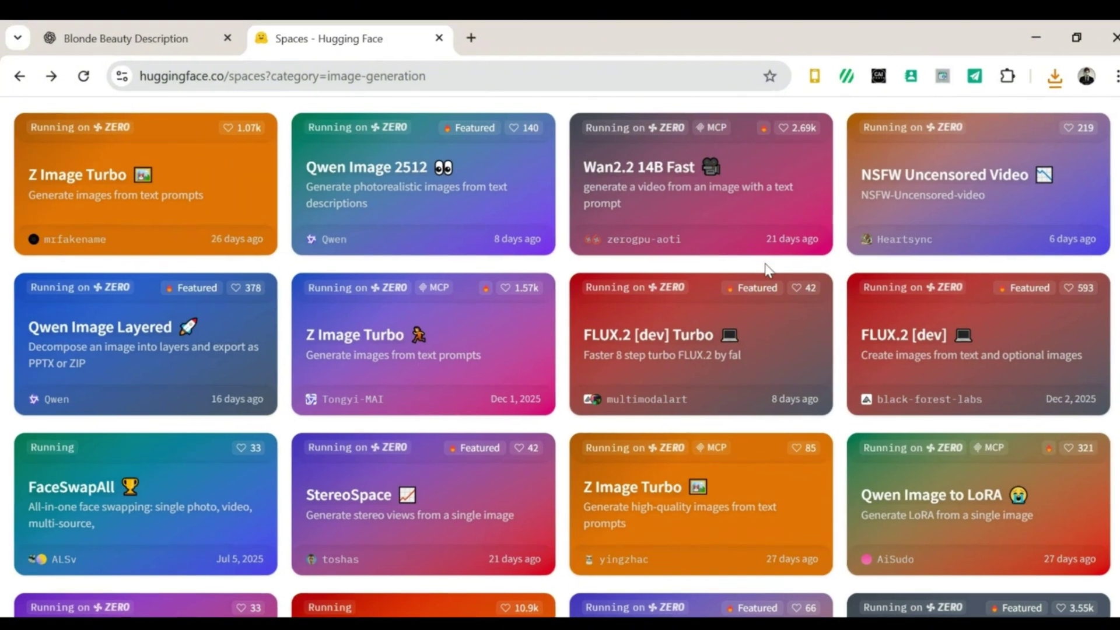
Search the web for 'vheer ai' and open the Vheer website.
{"action": "left_click", "coordinate": [431, 39]}
{"action": "left_click", "coordinate": [250, 39]}
{"action": "type", "text": "vheer "}
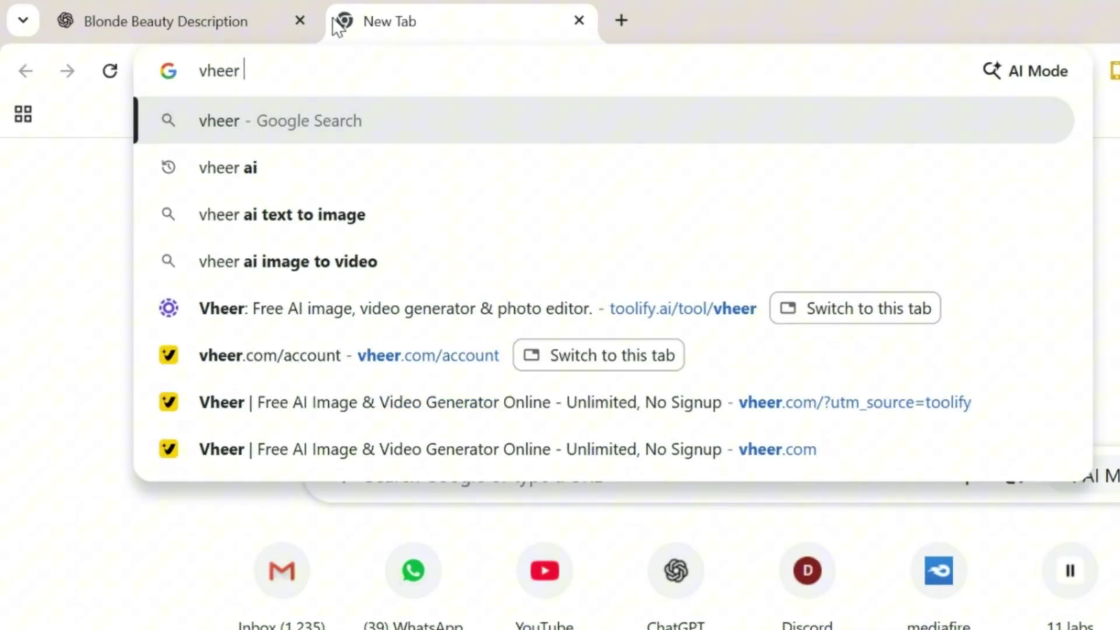
{"action": "type", "text": "ai"}
{"action": "key", "text": "Return"}
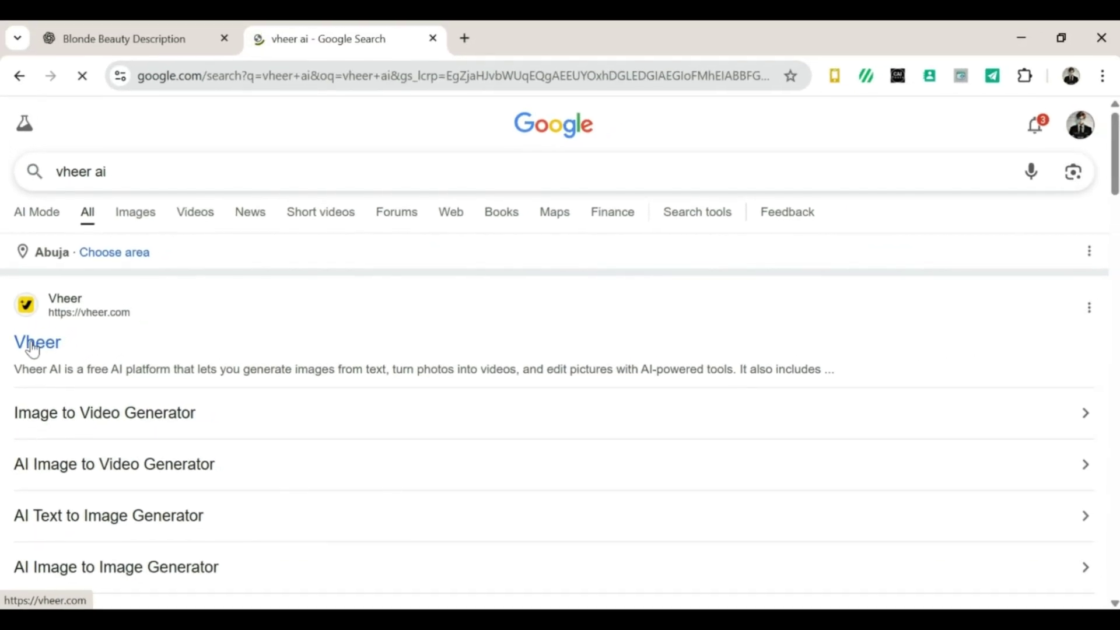
{"action": "left_click", "coordinate": [33, 343]}
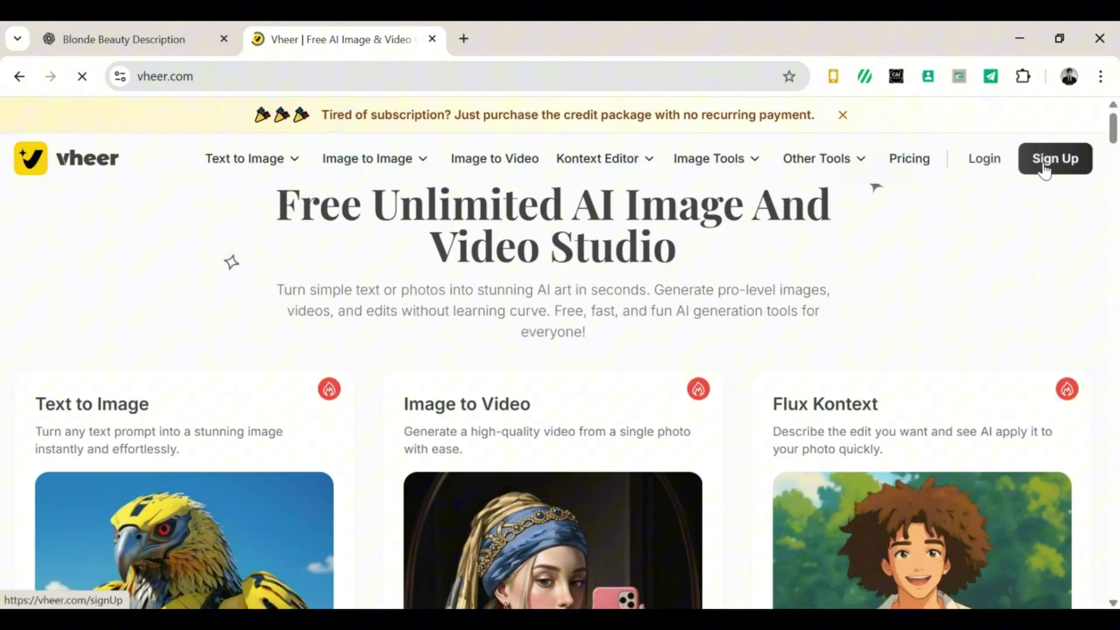
Sign up to Vheer with the Google account and reach the text-to-image generator page.
{"action": "left_click", "coordinate": [1045, 166]}
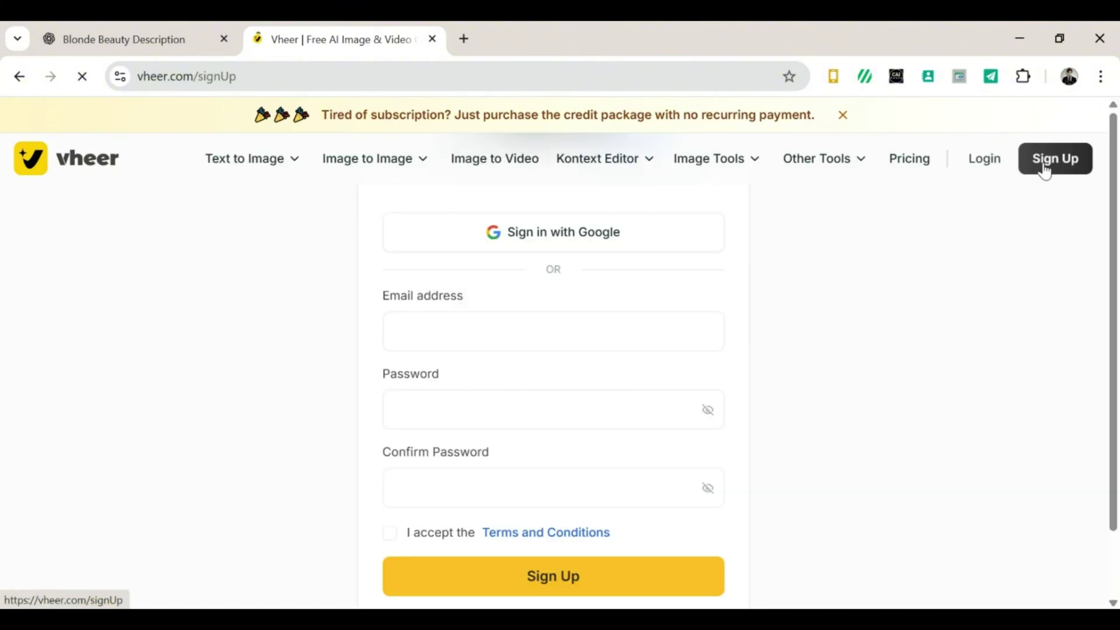
{"action": "left_click", "coordinate": [564, 233]}
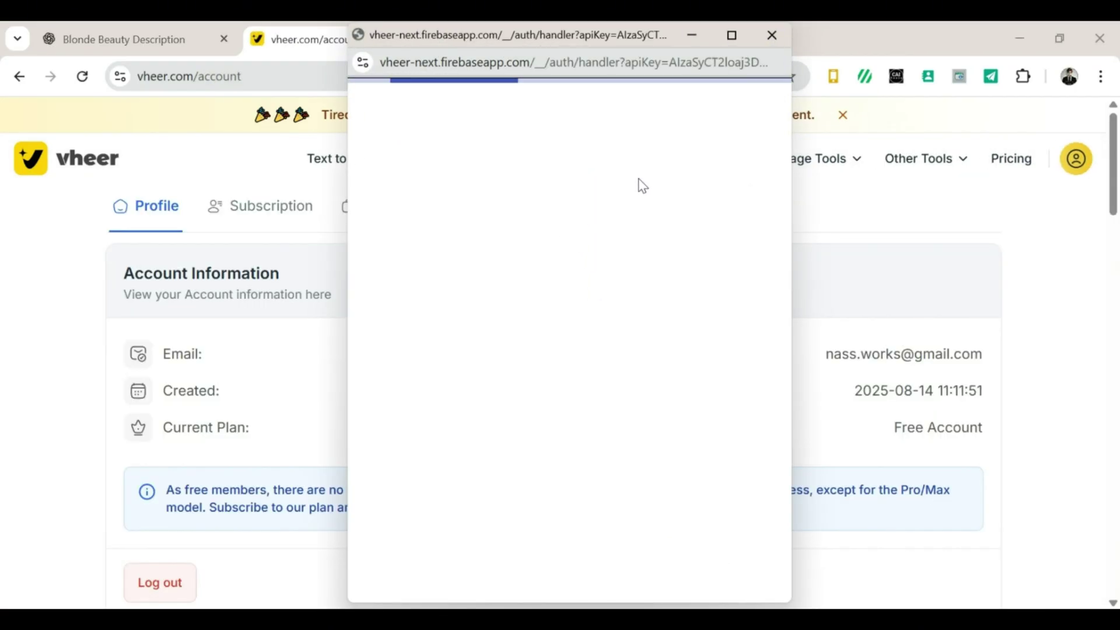
{"action": "mouse_move", "coordinate": [347, 122]}
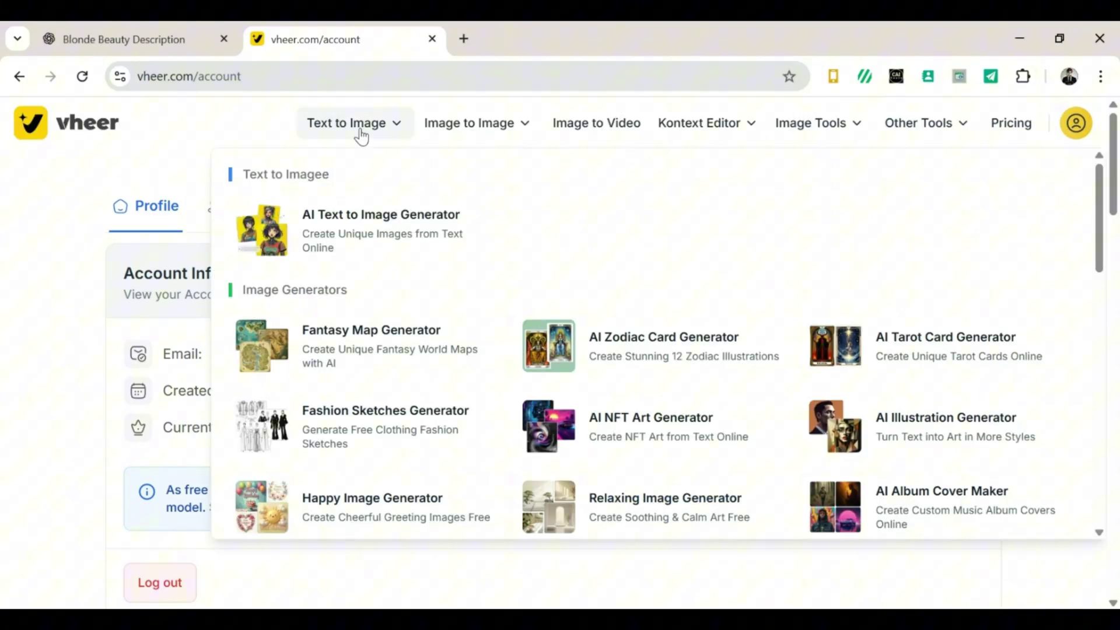
{"action": "left_click", "coordinate": [376, 215]}
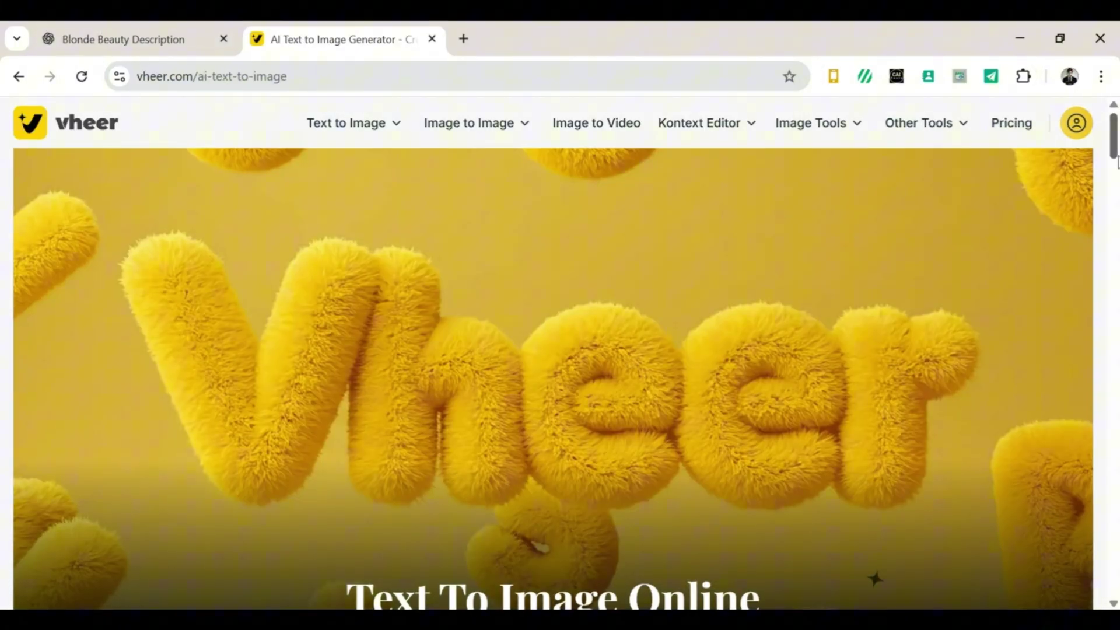
{"action": "scroll", "coordinate": [1117, 156], "scroll_direction": "down", "scroll_amount": 5}
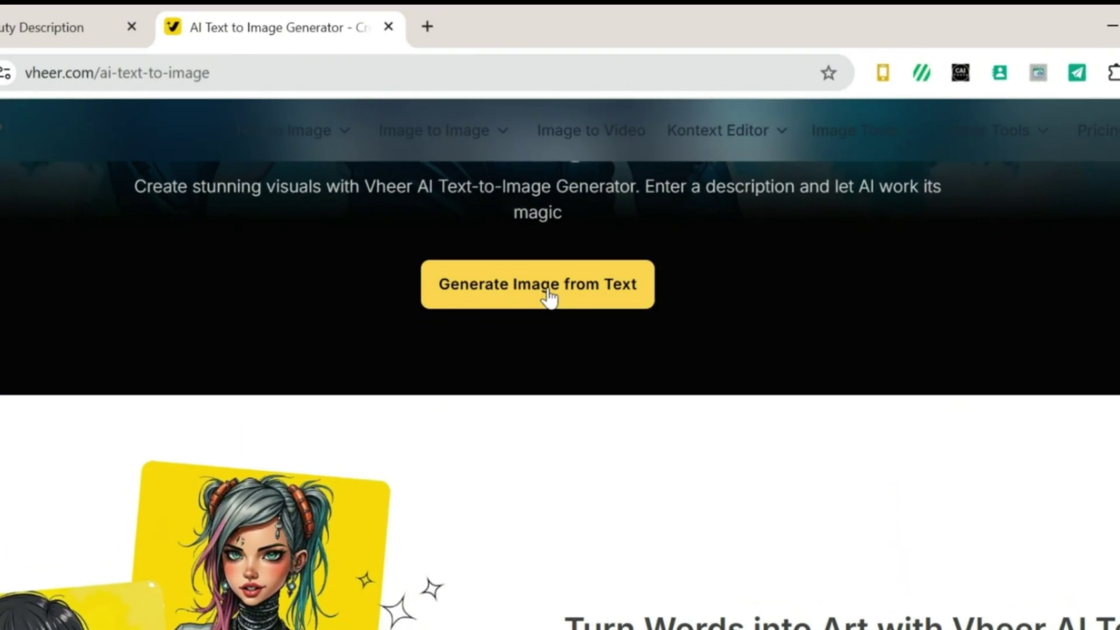
Launch Vheer's text-to-image generator and select ChatGPT's first bikini beach prompt.
{"action": "left_click", "coordinate": [558, 269]}
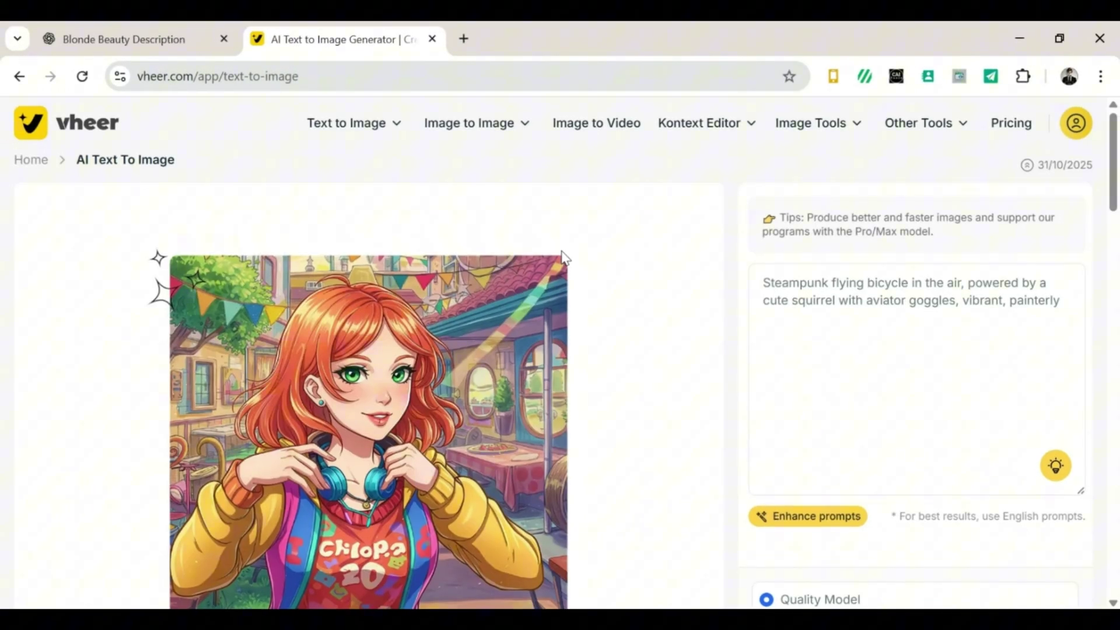
{"action": "left_click", "coordinate": [897, 308]}
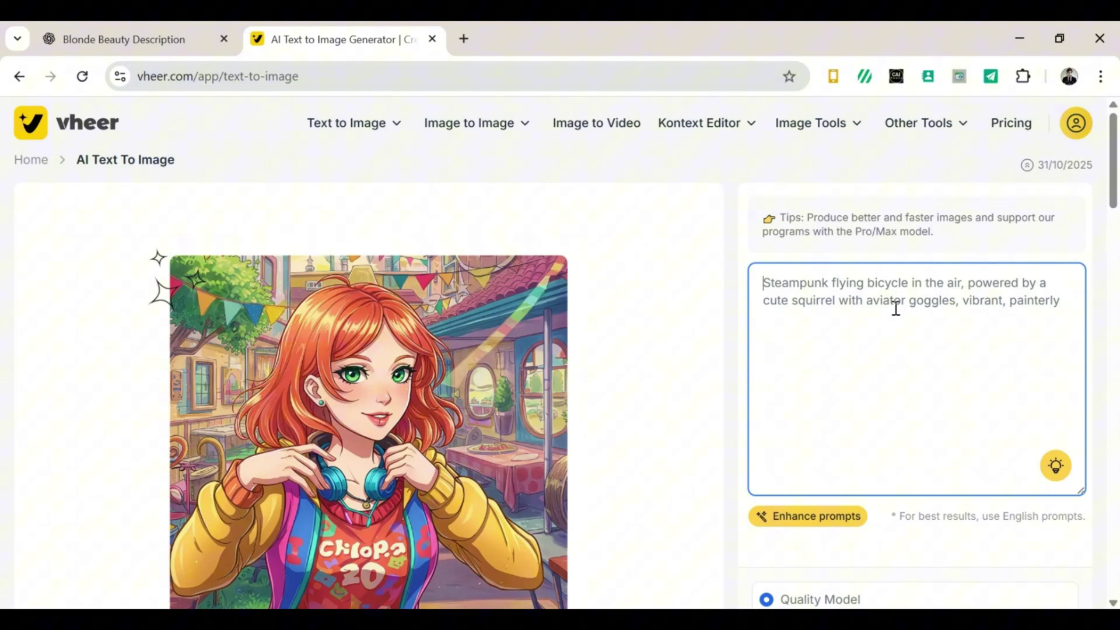
{"action": "left_click", "coordinate": [198, 28]}
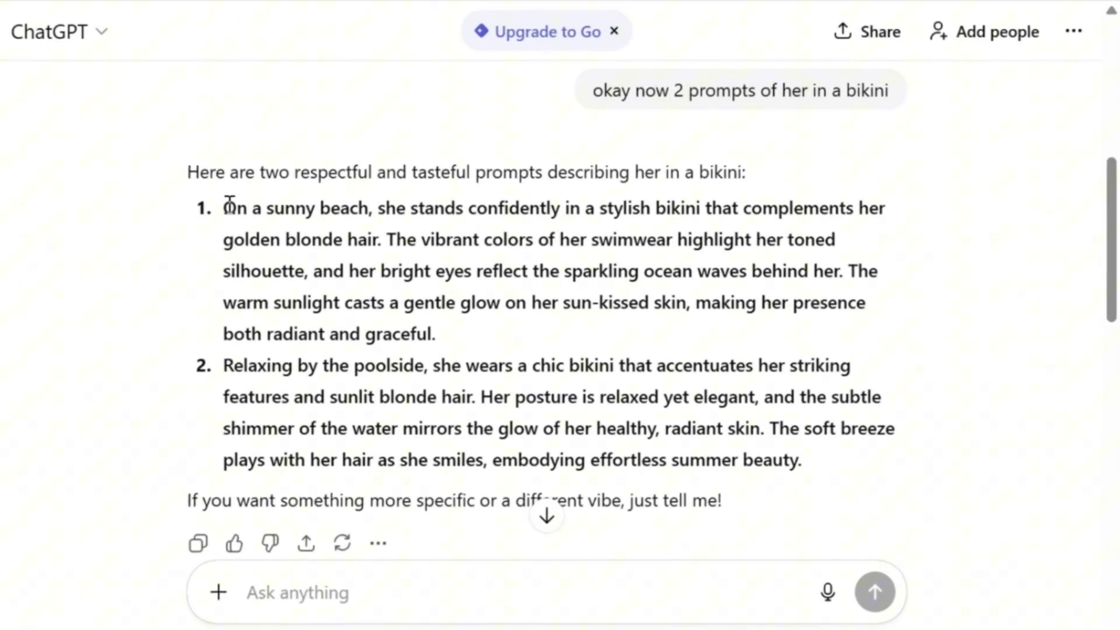
{"action": "left_click_drag", "start_coordinate": [267, 214], "coordinate": [446, 337]}
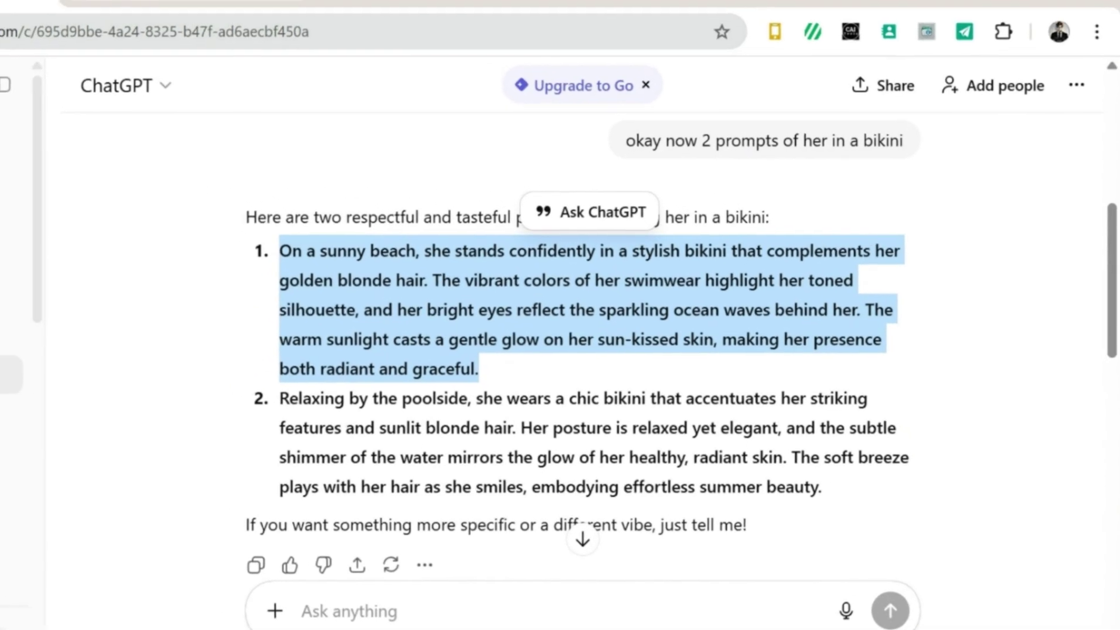
Replace Vheer's placeholder prompt with the beach prompt and generate the image.
{"action": "key", "text": "ctrl+c"}
{"action": "left_click", "coordinate": [210, 5]}
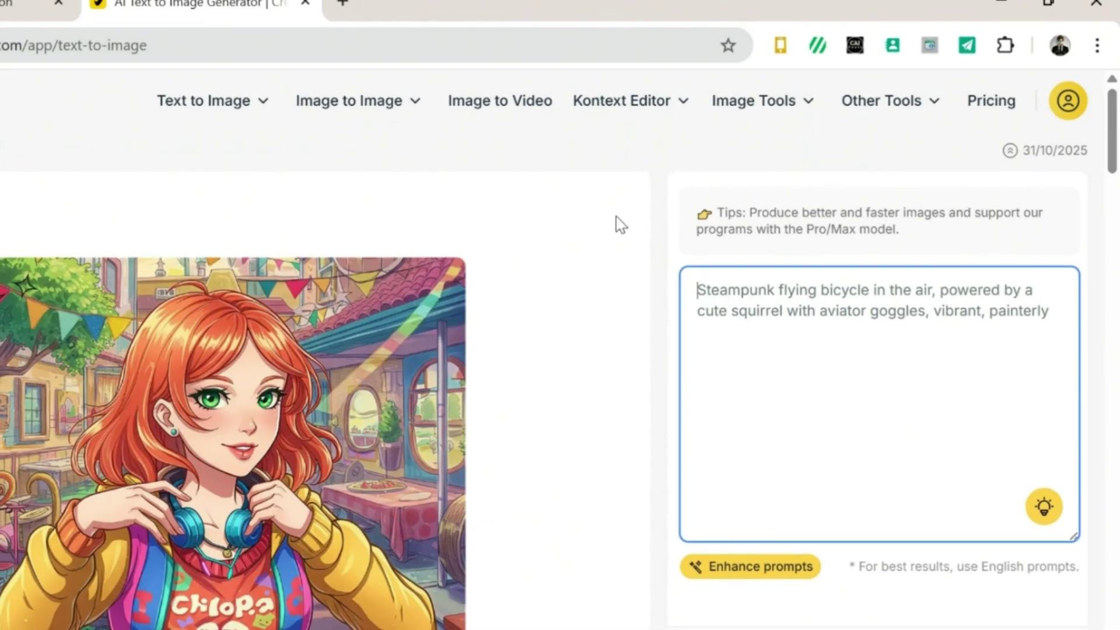
{"action": "key", "text": "ctrl+a"}
{"action": "key", "text": "ctrl+v"}
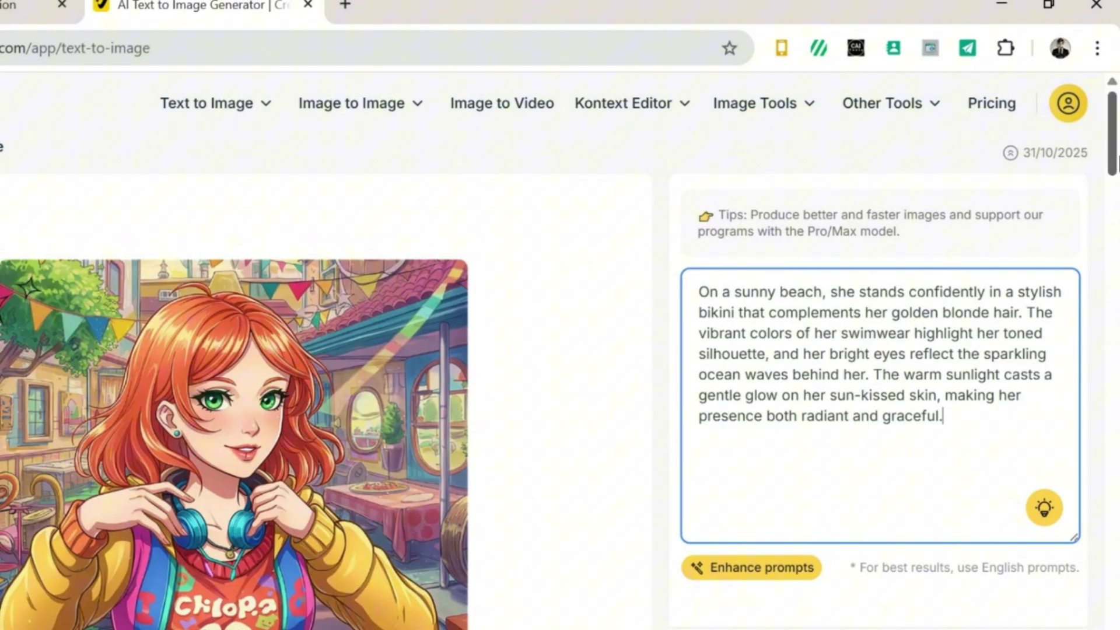
{"action": "scroll", "coordinate": [875, 394], "scroll_direction": "down", "scroll_amount": 3}
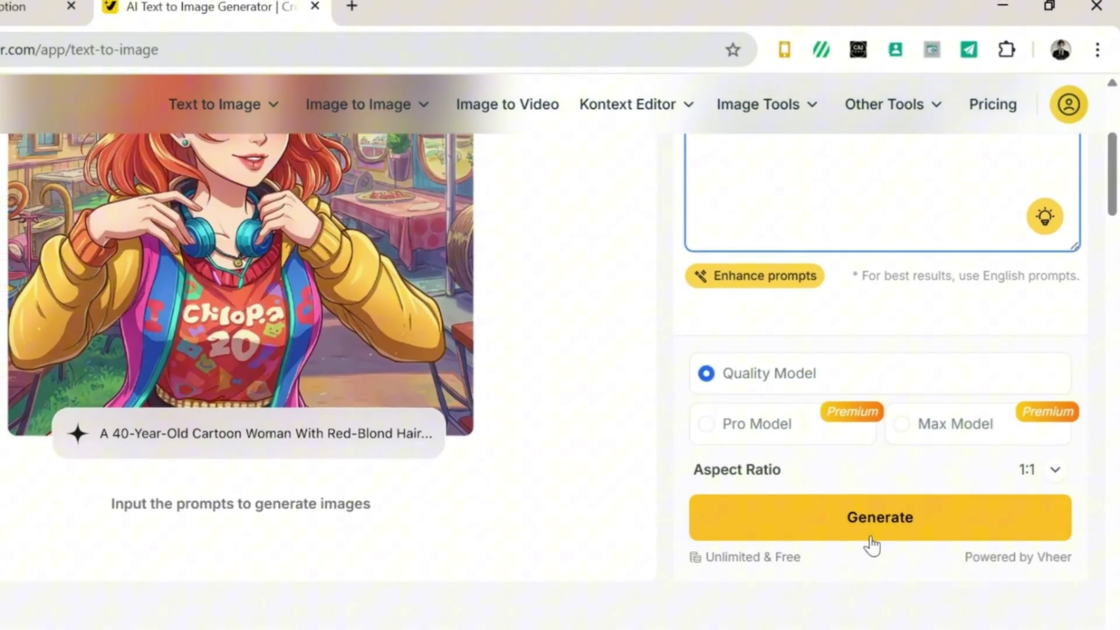
{"action": "left_click", "coordinate": [872, 543]}
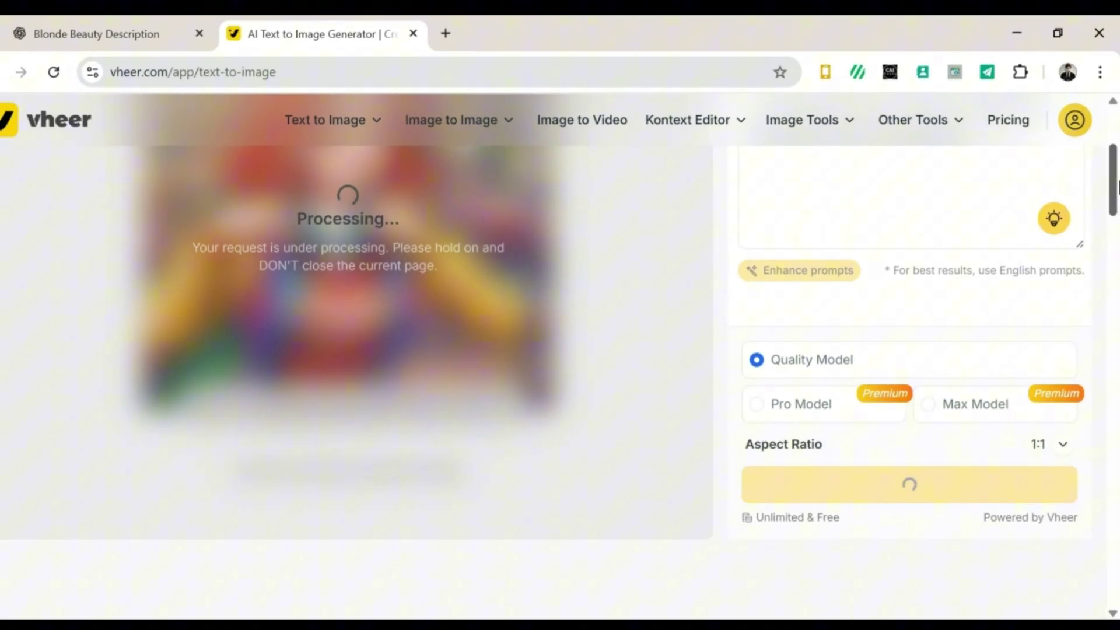
{"action": "left_click", "coordinate": [917, 595]}
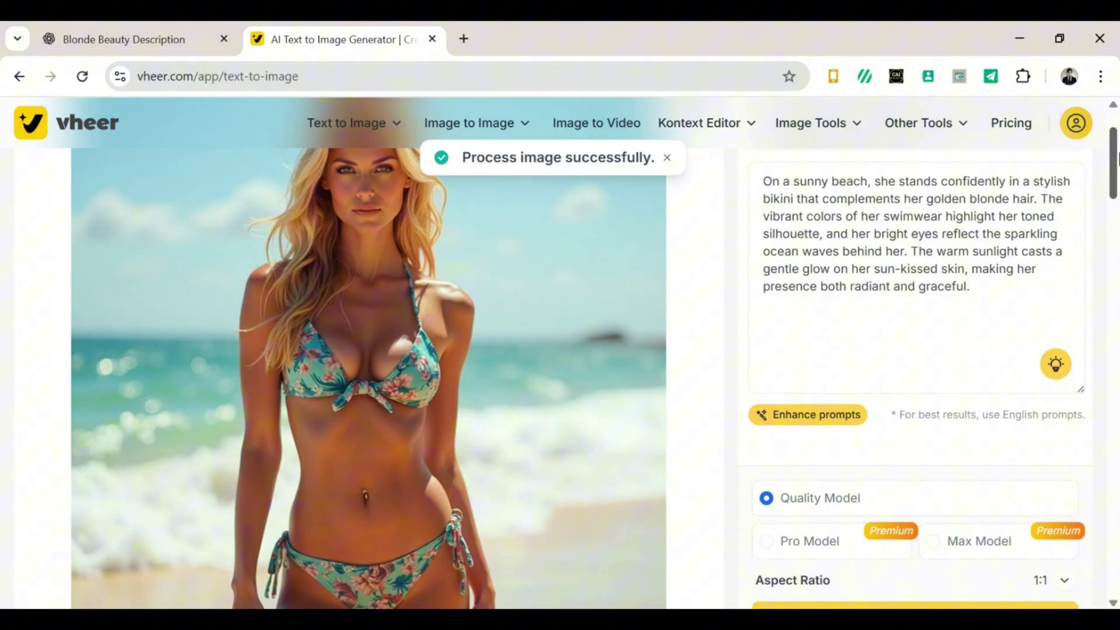
{"action": "left_click_drag", "start_coordinate": [1119, 158], "coordinate": [1116, 143]}
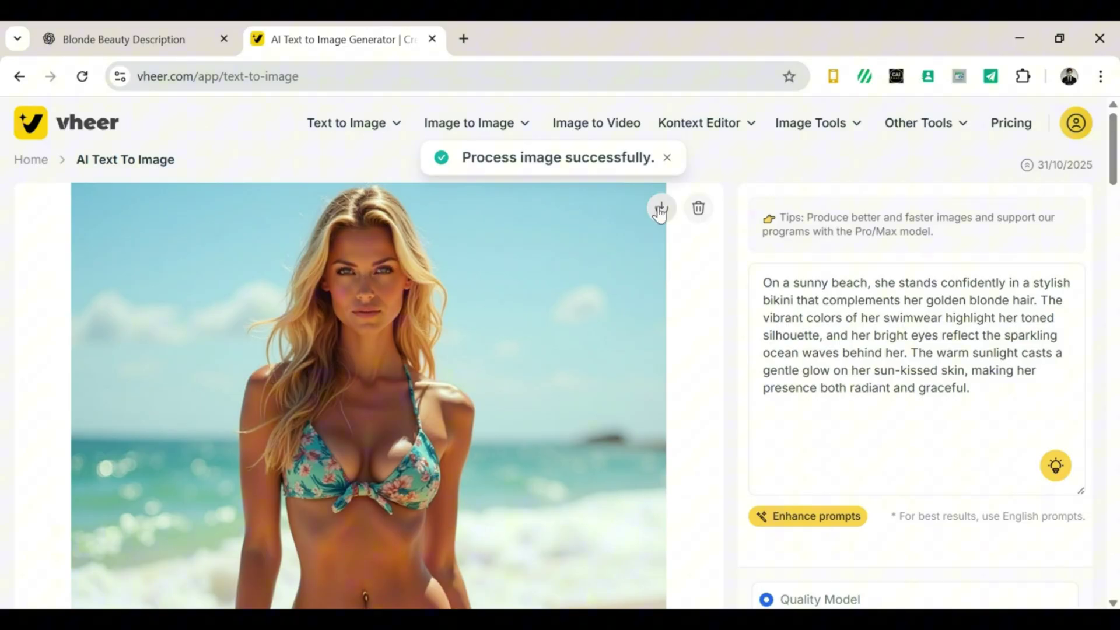
Download the beach image, generate a portrait from the second gym prompt, and verify downloads.
{"action": "left_click", "coordinate": [661, 210]}
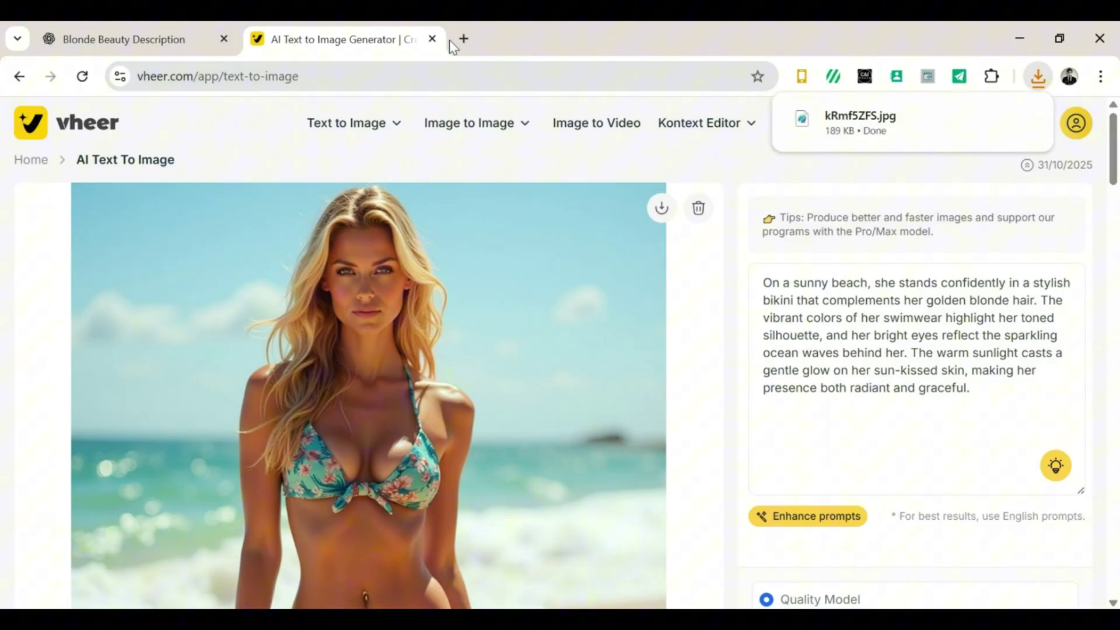
{"action": "left_click", "coordinate": [123, 39]}
{"action": "mouse_move", "coordinate": [424, 383]}
{"action": "left_mouse_down"}
{"action": "mouse_move", "coordinate": [650, 433]}
{"action": "mouse_move", "coordinate": [893, 445]}
{"action": "mouse_move", "coordinate": [898, 464]}
{"action": "left_mouse_up"}
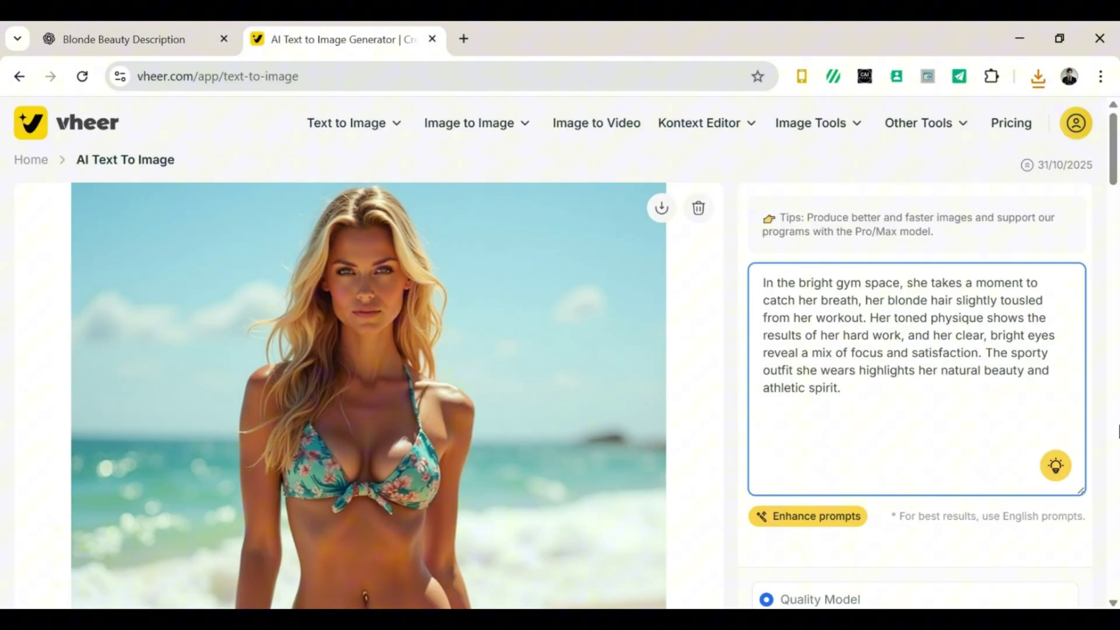
{"action": "scroll", "coordinate": [963, 350], "scroll_direction": "down", "scroll_amount": 4}
{"action": "left_click", "coordinate": [963, 344]}
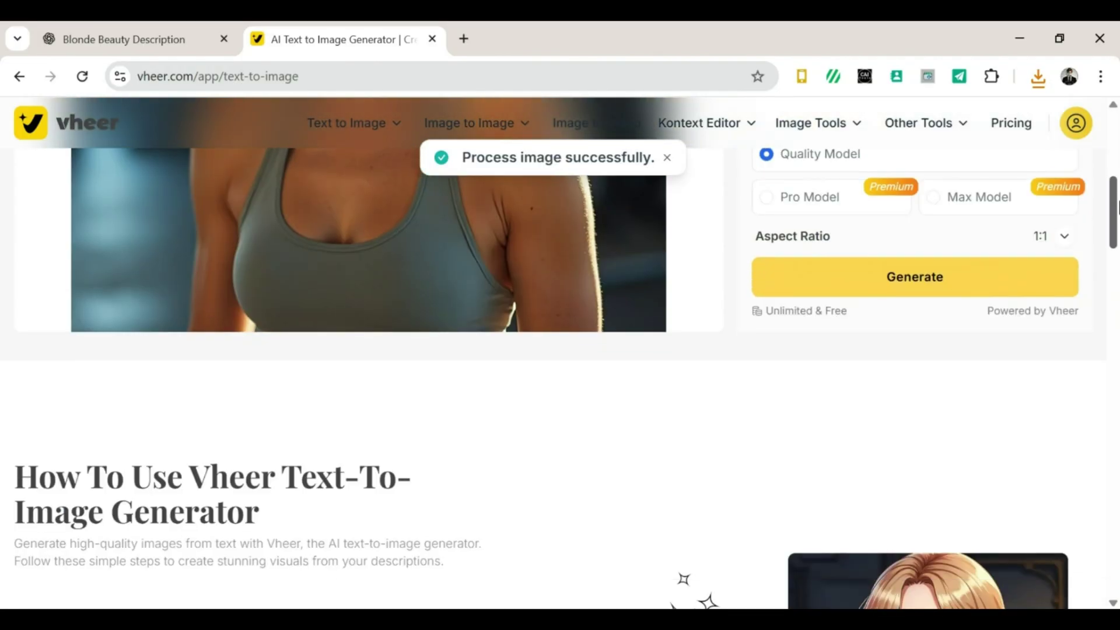
{"action": "left_click_drag", "start_coordinate": [1119, 156], "coordinate": [1118, 132]}
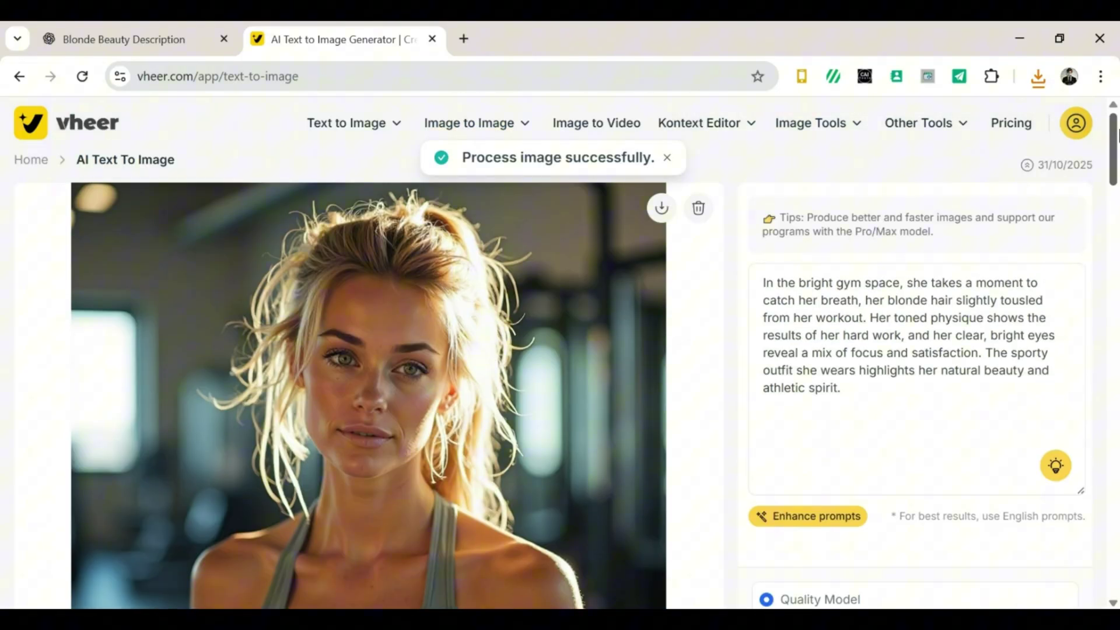
{"action": "left_click", "coordinate": [663, 209]}
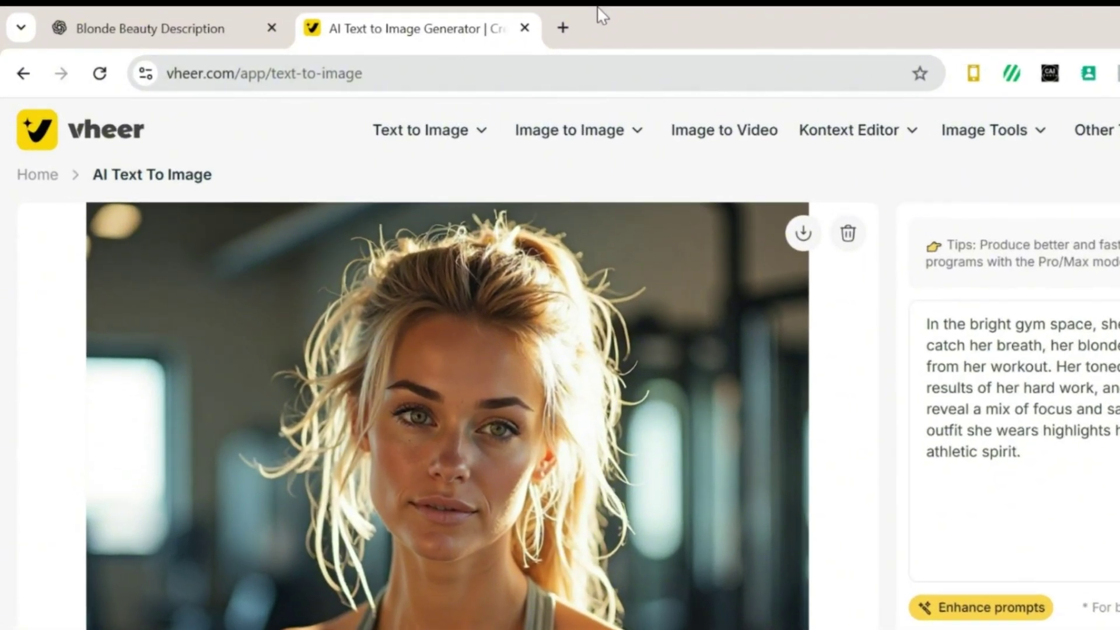
Search 'fotor ai', open Fotor's Free AI Image Generator, sign in with Google, then close it.
{"action": "left_click", "coordinate": [464, 39]}
{"action": "type", "text": "fotor"}
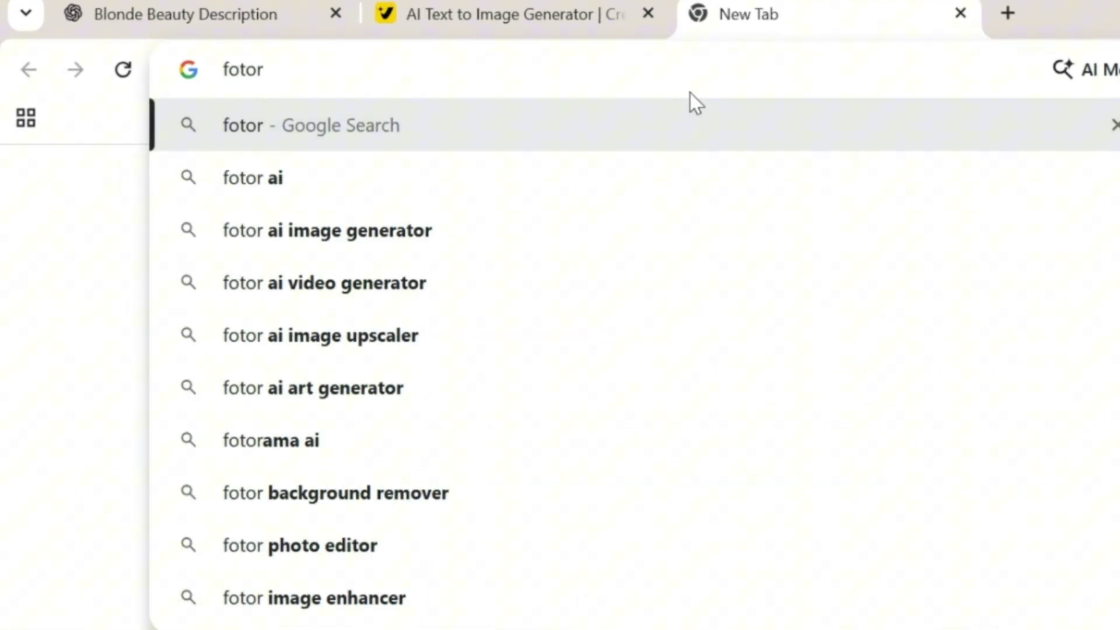
{"action": "type", "text": " ai"}
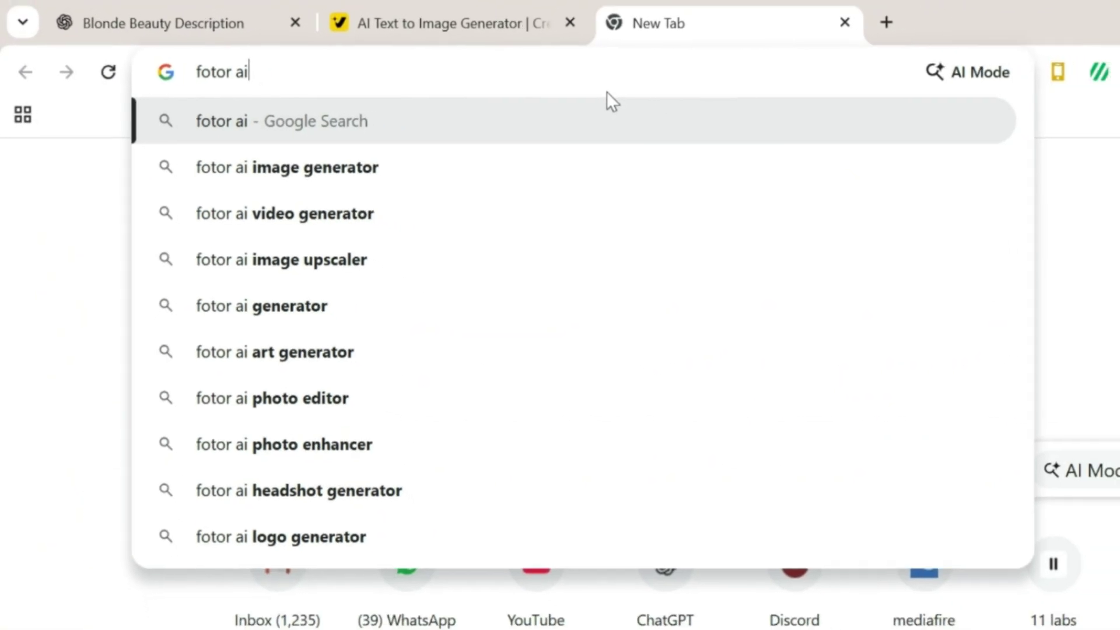
{"action": "key", "text": "Return"}
{"action": "scroll", "coordinate": [316, 341], "scroll_direction": "down", "scroll_amount": 5}
{"action": "left_click", "coordinate": [315, 342]}
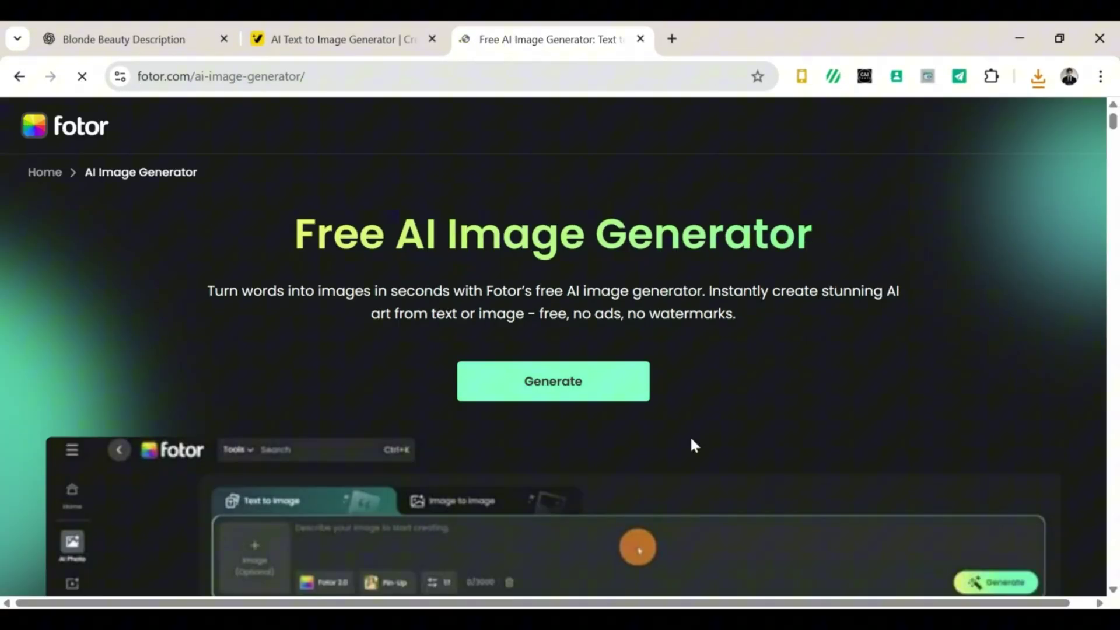
{"action": "scroll", "coordinate": [925, 212], "scroll_direction": "down", "scroll_amount": 10}
{"action": "scroll", "coordinate": [925, 212], "scroll_direction": "down", "scroll_amount": 5}
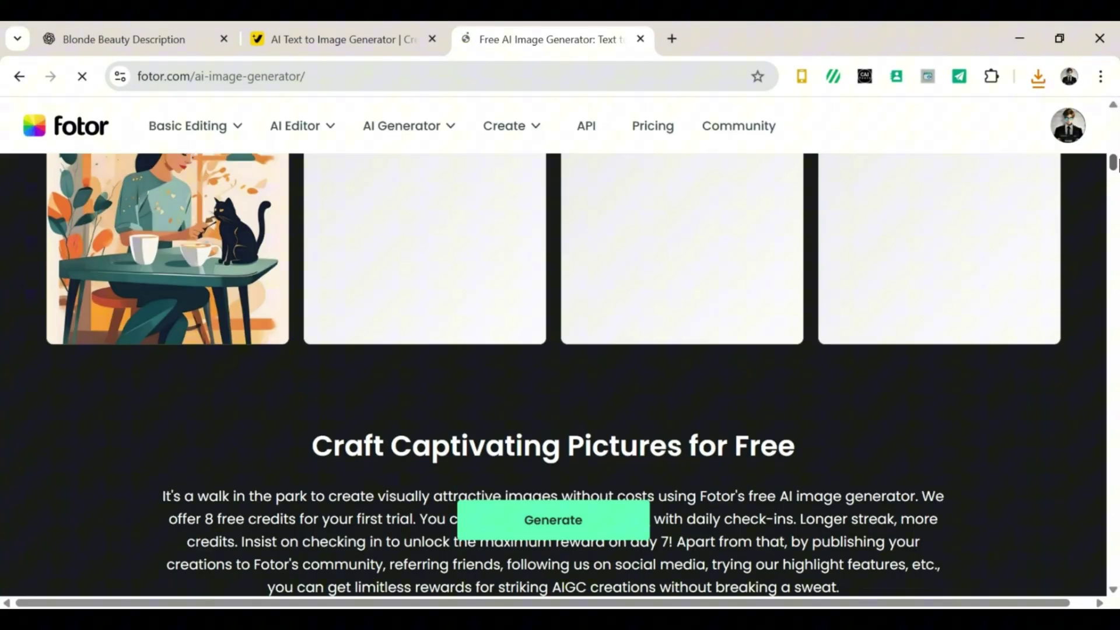
{"action": "scroll", "coordinate": [529, 510], "scroll_direction": "down", "scroll_amount": 5}
{"action": "left_click", "coordinate": [530, 511]}
{"action": "left_click", "coordinate": [820, 435]}
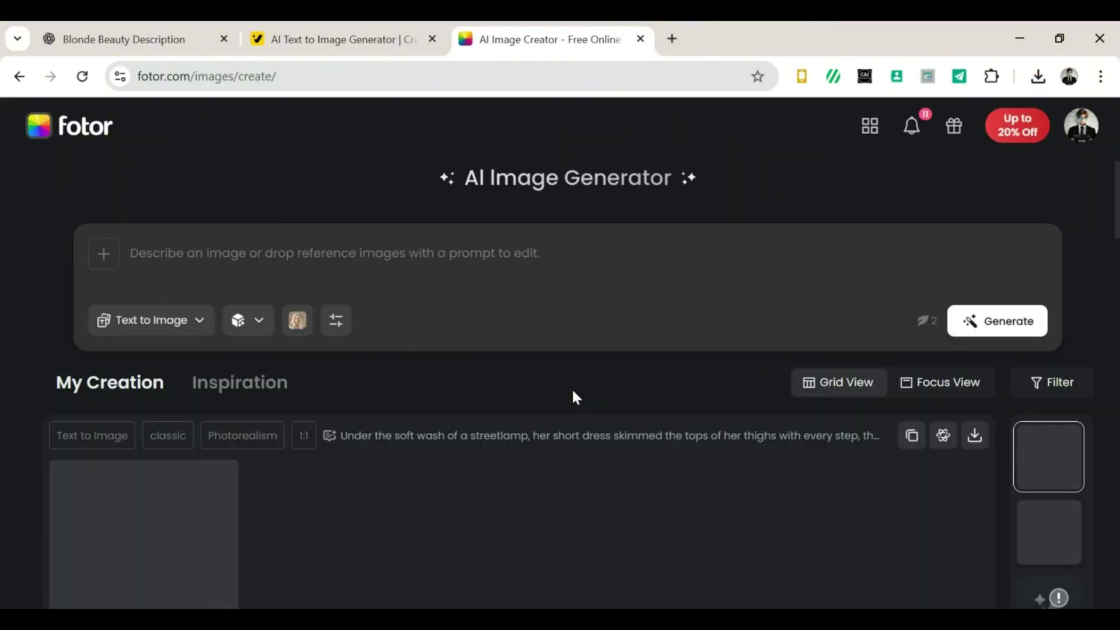
{"action": "key", "text": "ctrl+w"}
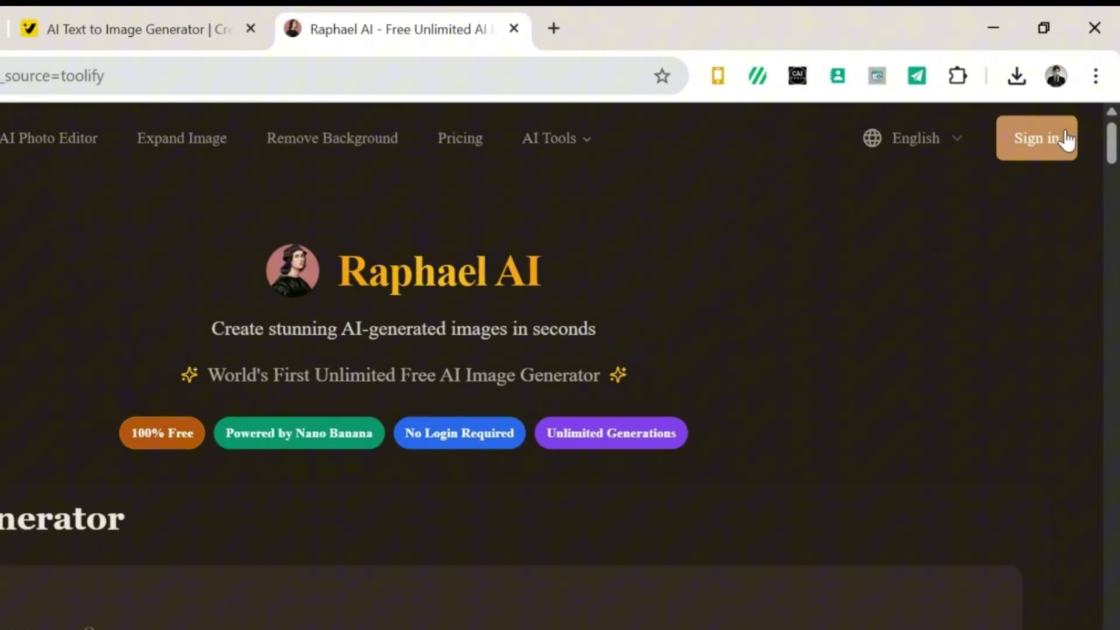
Sign in to Raphael AI with Google and approve the consent page.
{"action": "left_click", "coordinate": [1065, 138]}
{"action": "left_click", "coordinate": [629, 440]}
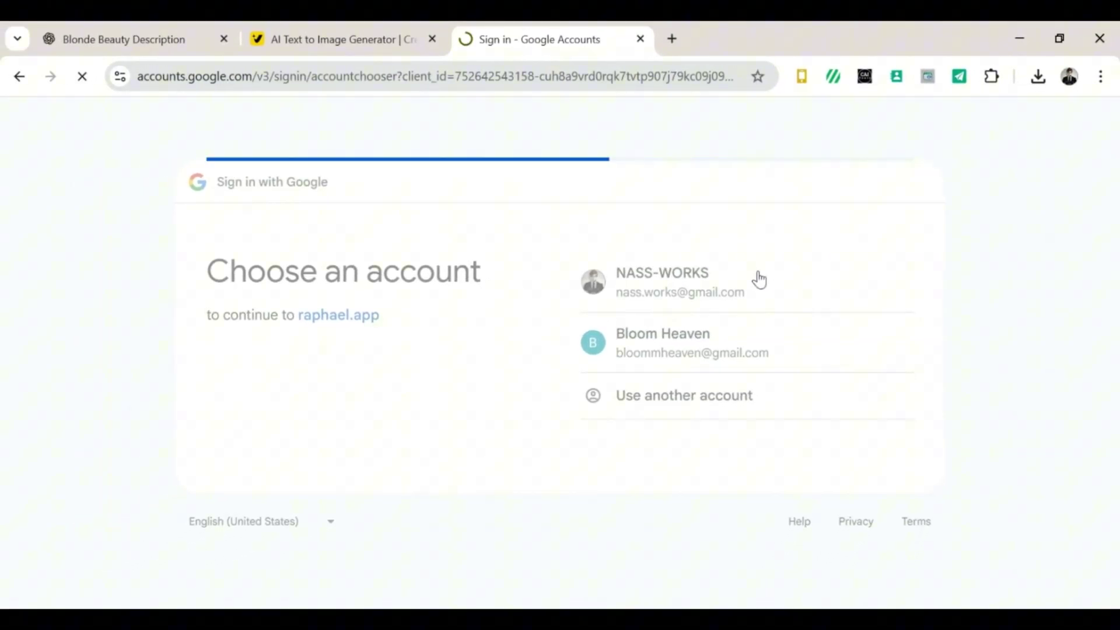
{"action": "left_click", "coordinate": [807, 588]}
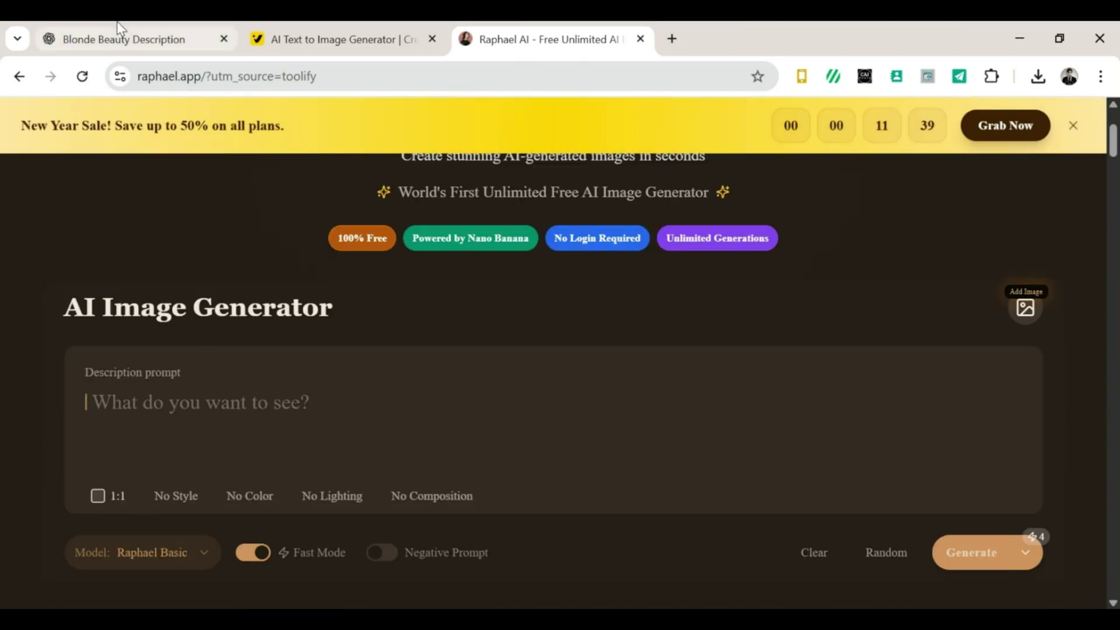
Highlight the second restaurant prompt, where she laughs softly, in the ChatGPT chat.
{"action": "left_click", "coordinate": [118, 35]}
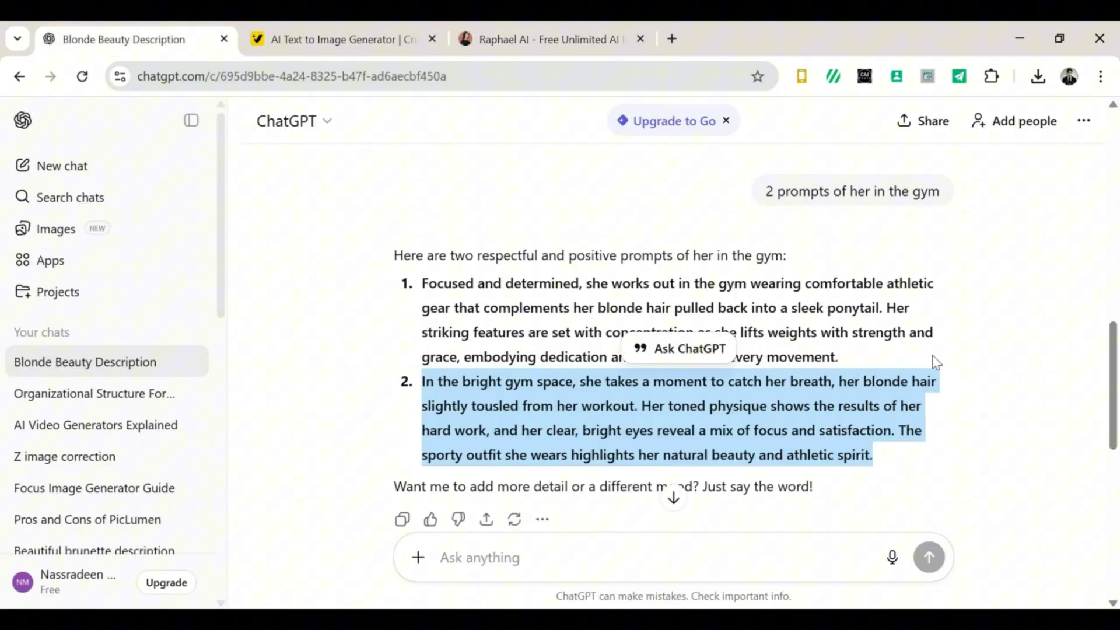
{"action": "left_click_drag", "start_coordinate": [1113, 350], "coordinate": [1112, 462]}
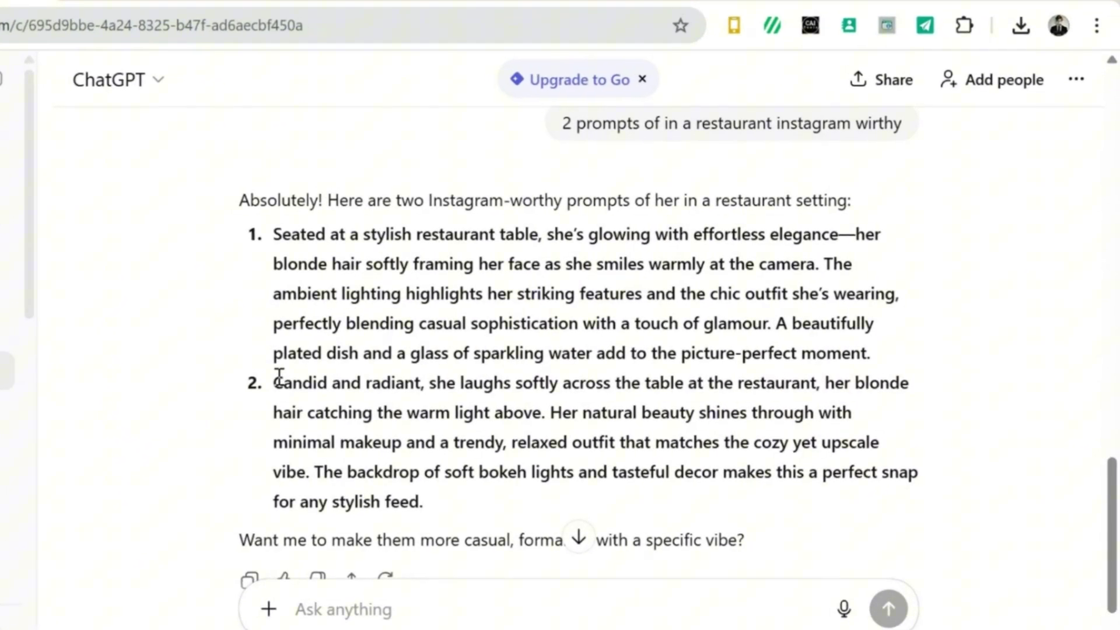
{"action": "left_click_drag", "start_coordinate": [396, 373], "coordinate": [543, 479]}
{"action": "left_click_drag", "start_coordinate": [440, 506], "coordinate": [448, 511]}
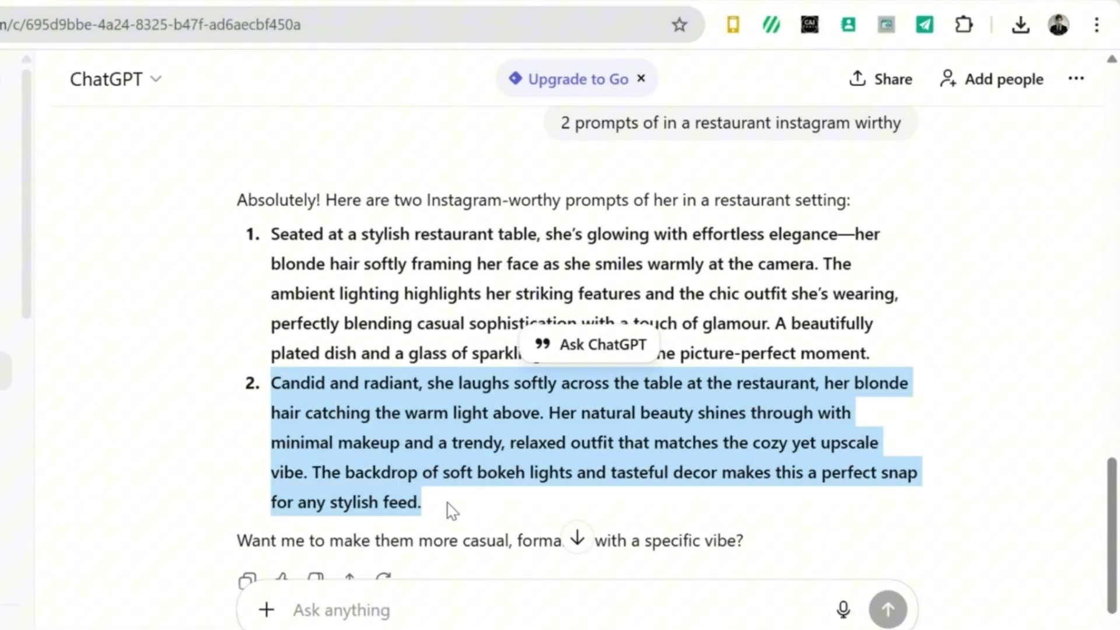
Paste the restaurant prompt into Raphael AI, generate four images, and download the third and first.
{"action": "left_click", "coordinate": [472, 33]}
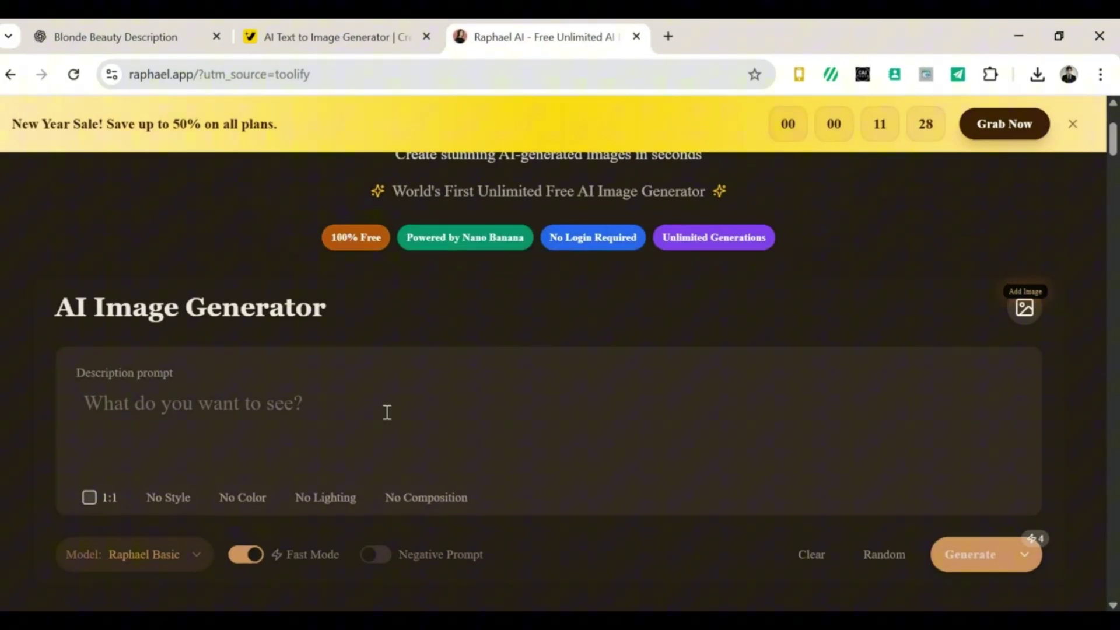
{"action": "left_click", "coordinate": [379, 421]}
{"action": "key", "text": "ctrl+v"}
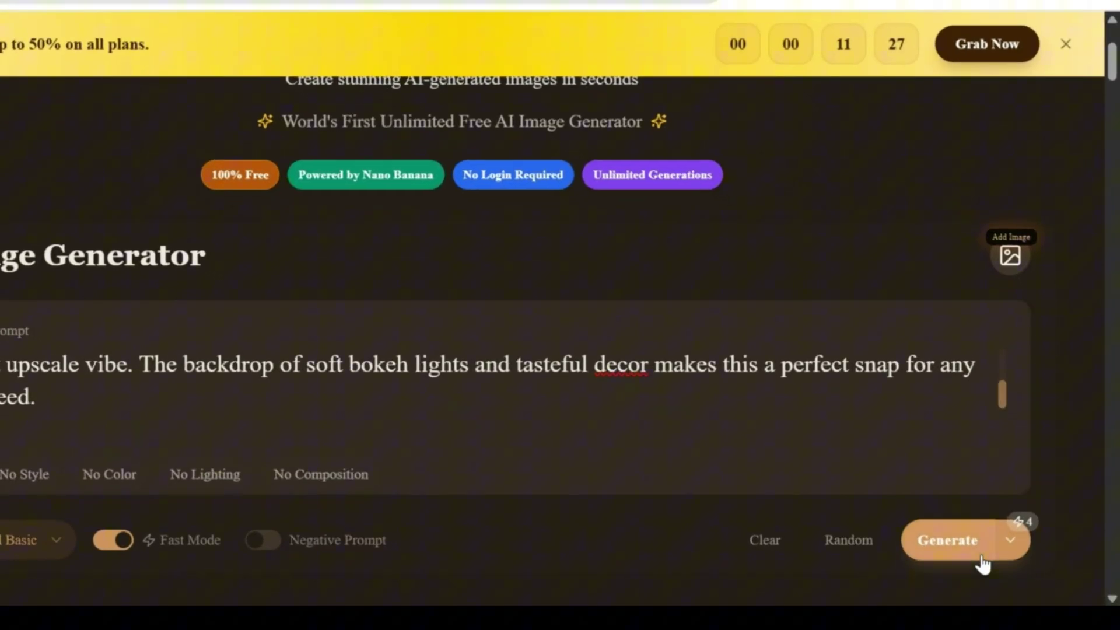
{"action": "left_click", "coordinate": [960, 549]}
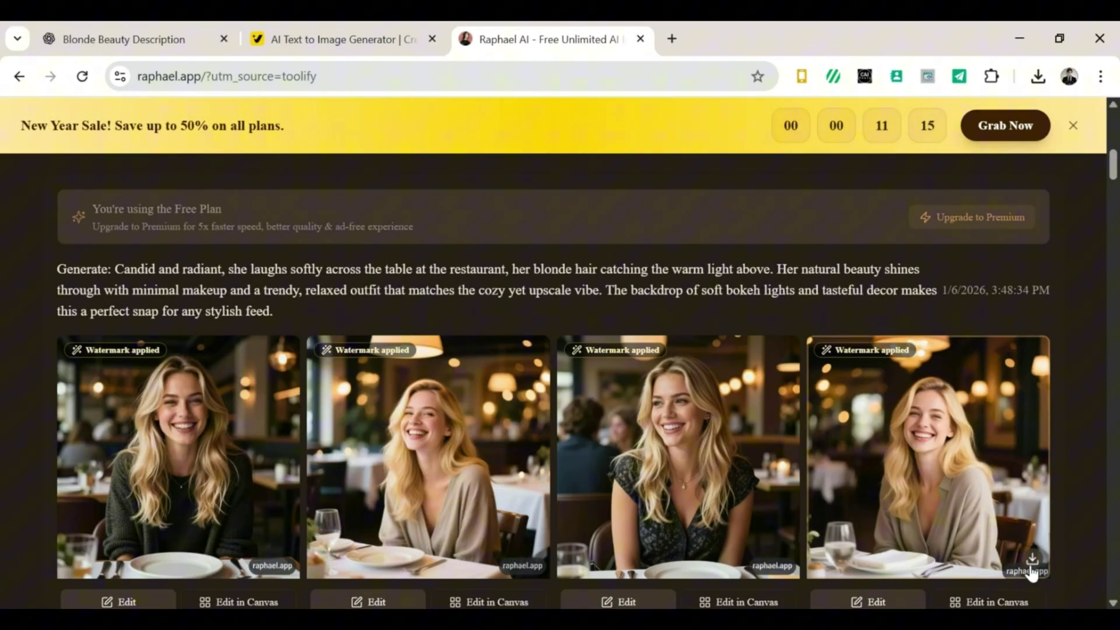
{"action": "left_click", "coordinate": [780, 559]}
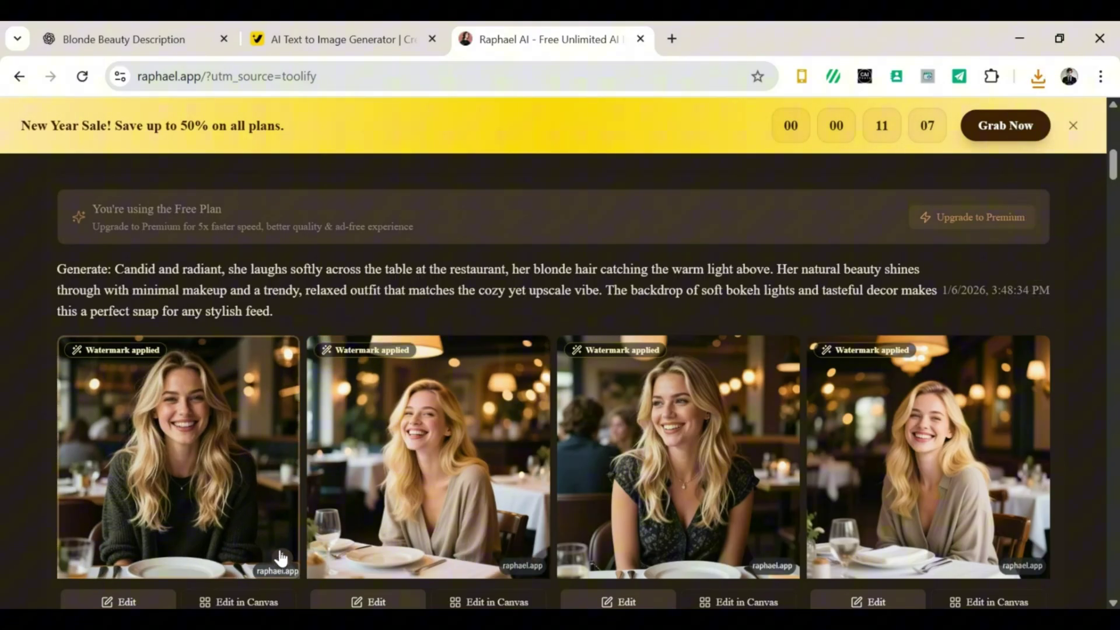
{"action": "left_click", "coordinate": [281, 557]}
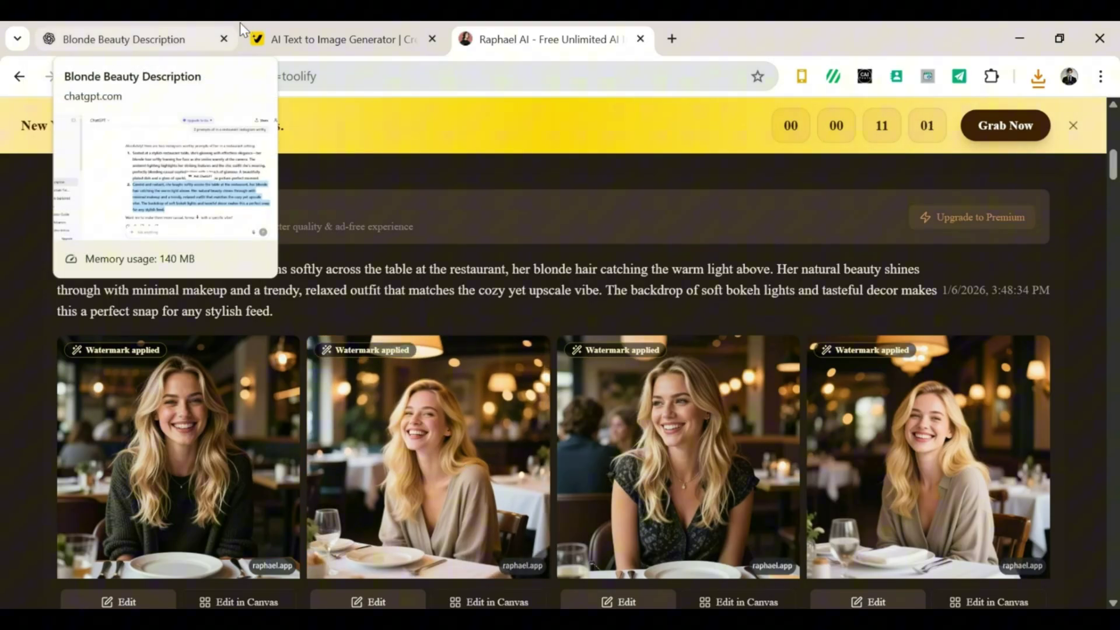
Generate poolside bikini images in Raphael AI from the ChatGPT prompt and download the third and first.
{"action": "left_click", "coordinate": [172, 22]}
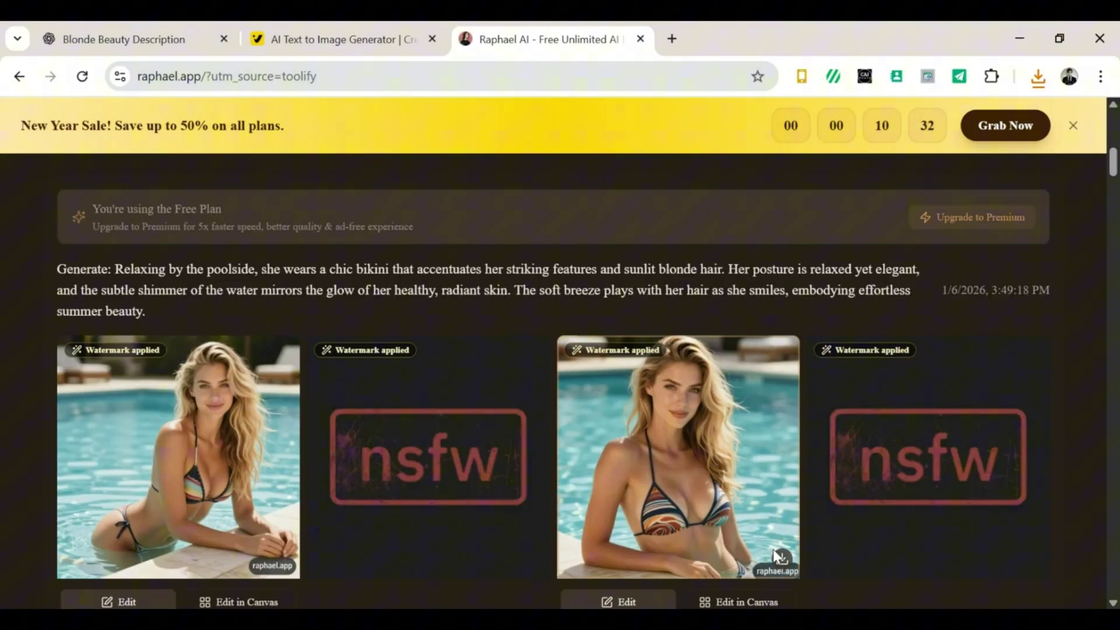
{"action": "left_click", "coordinate": [777, 559]}
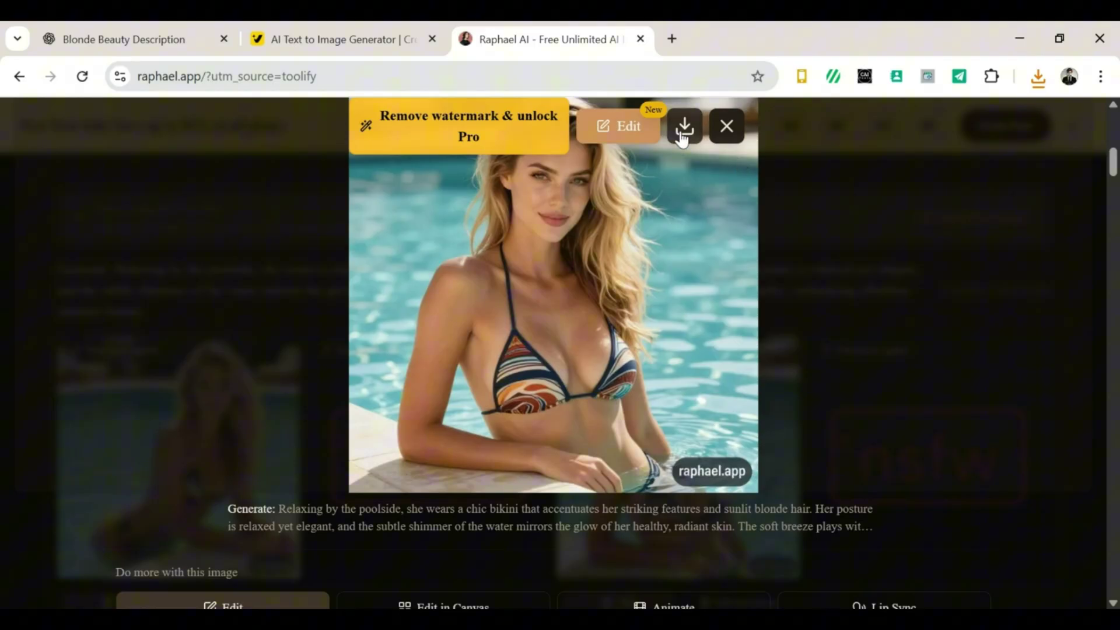
{"action": "left_click", "coordinate": [725, 136]}
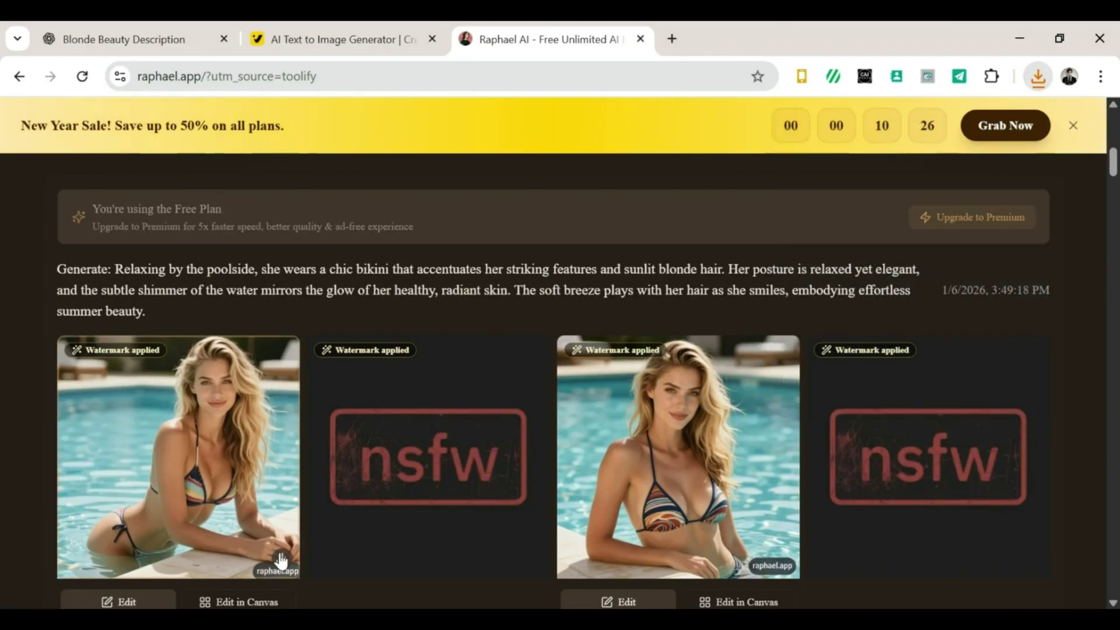
{"action": "left_click", "coordinate": [280, 561]}
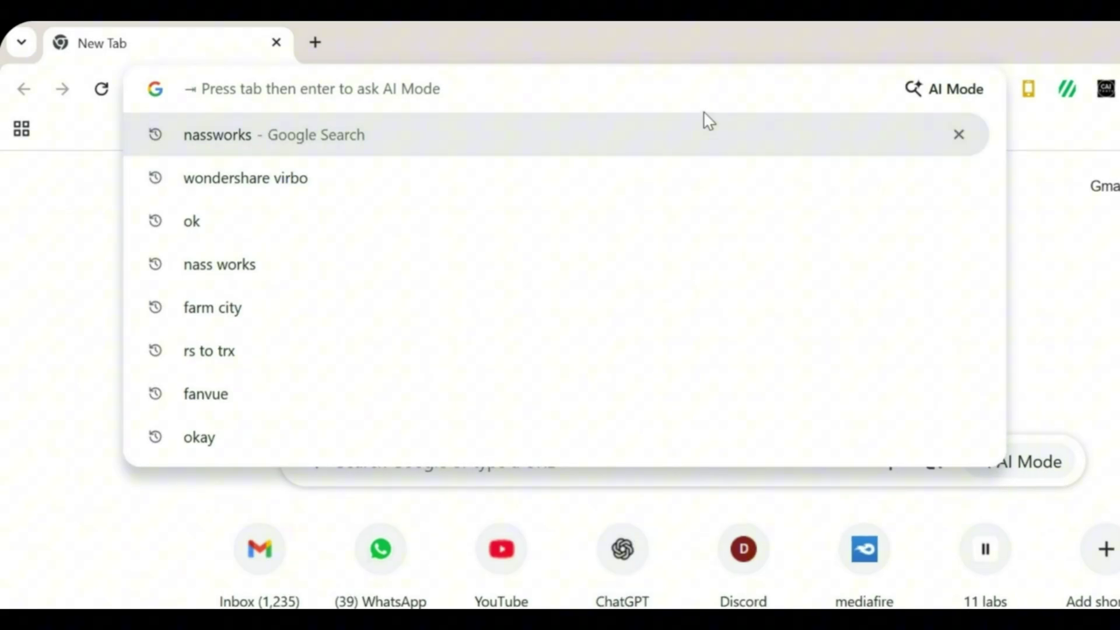
{"action": "type", "text": "bass"}
Search Google for 'nass works' and open Nass-works' Fooocus-fixed-crash GitHub repository.
{"action": "key", "text": "BackSpace"}
{"action": "key", "text": "BackSpace"}
{"action": "key", "text": "BackSpace"}
{"action": "type", "text": "na"}
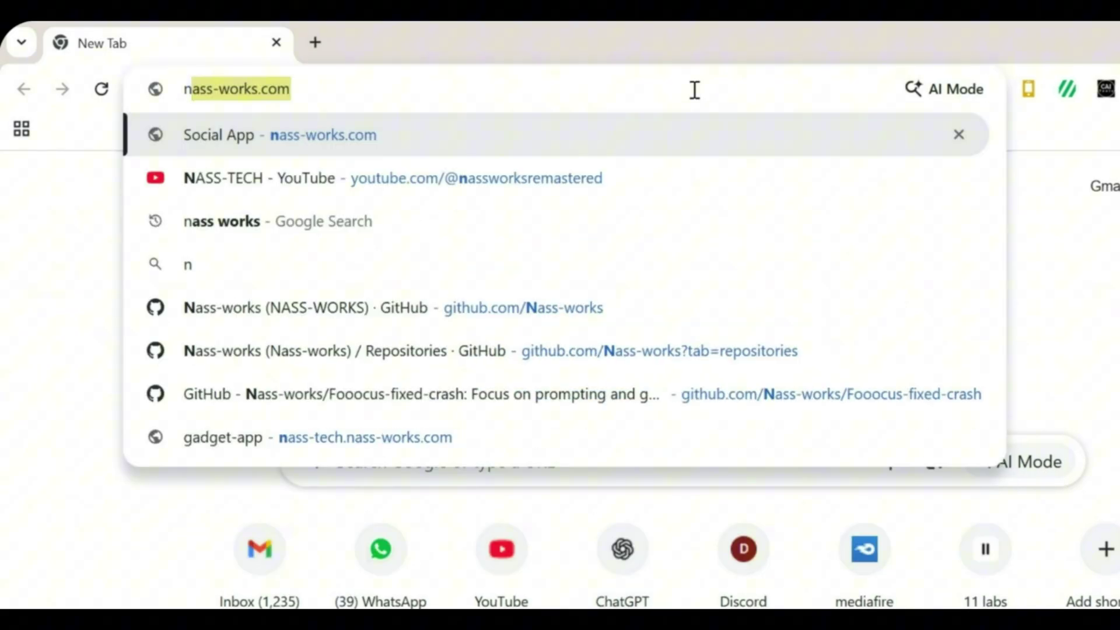
{"action": "type", "text": "ss wor"}
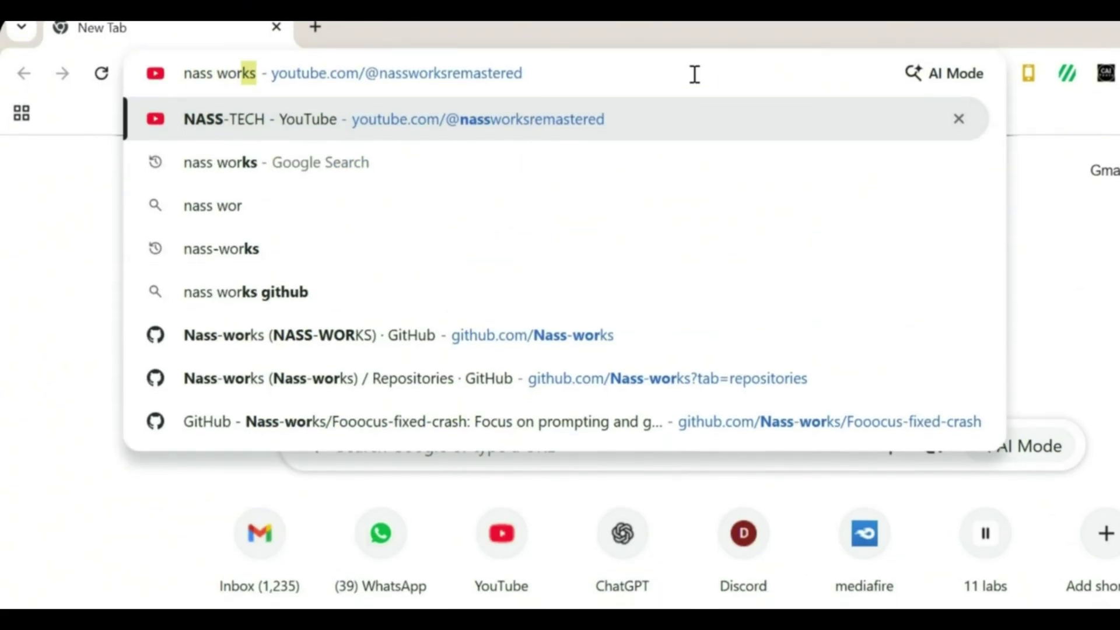
{"action": "type", "text": "ks"}
{"action": "key", "text": "Return"}
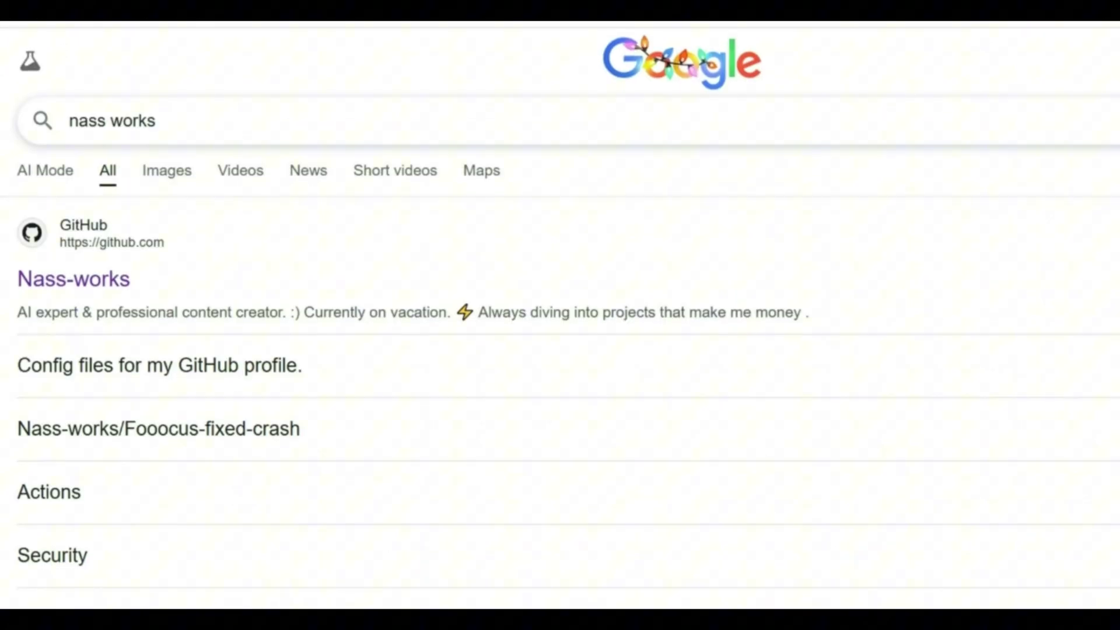
{"action": "left_click", "coordinate": [81, 280]}
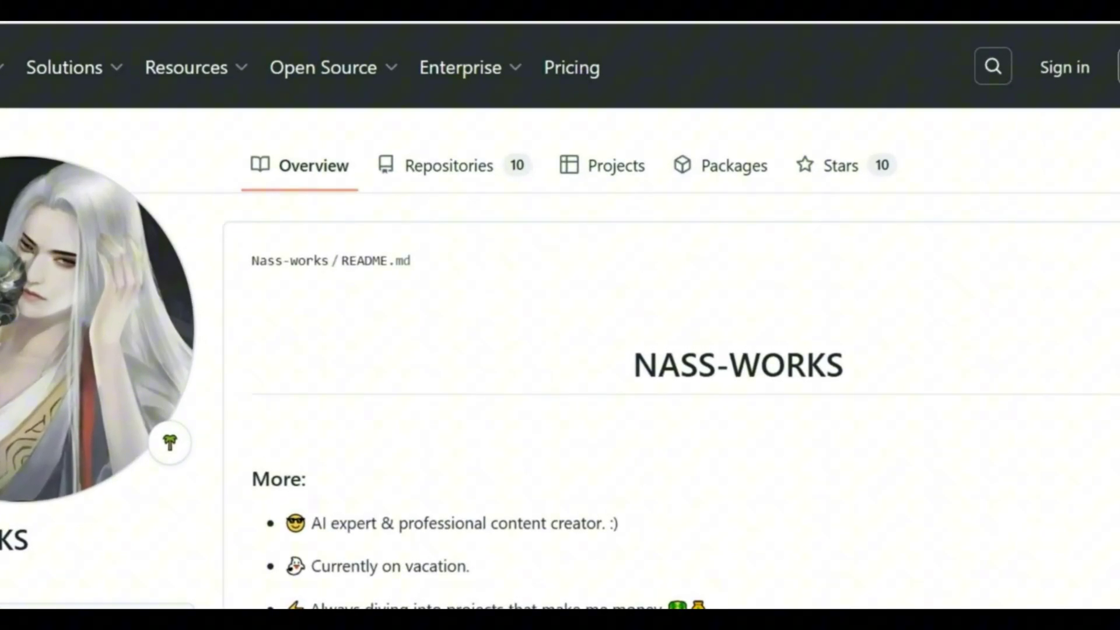
{"action": "left_click", "coordinate": [448, 164]}
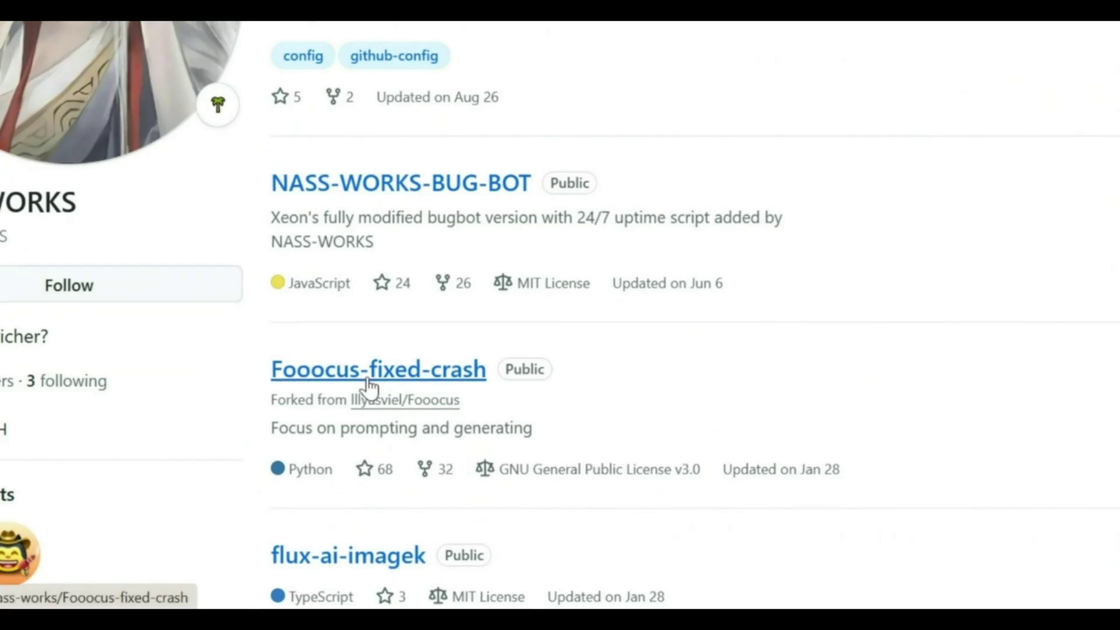
{"action": "left_click", "coordinate": [368, 387]}
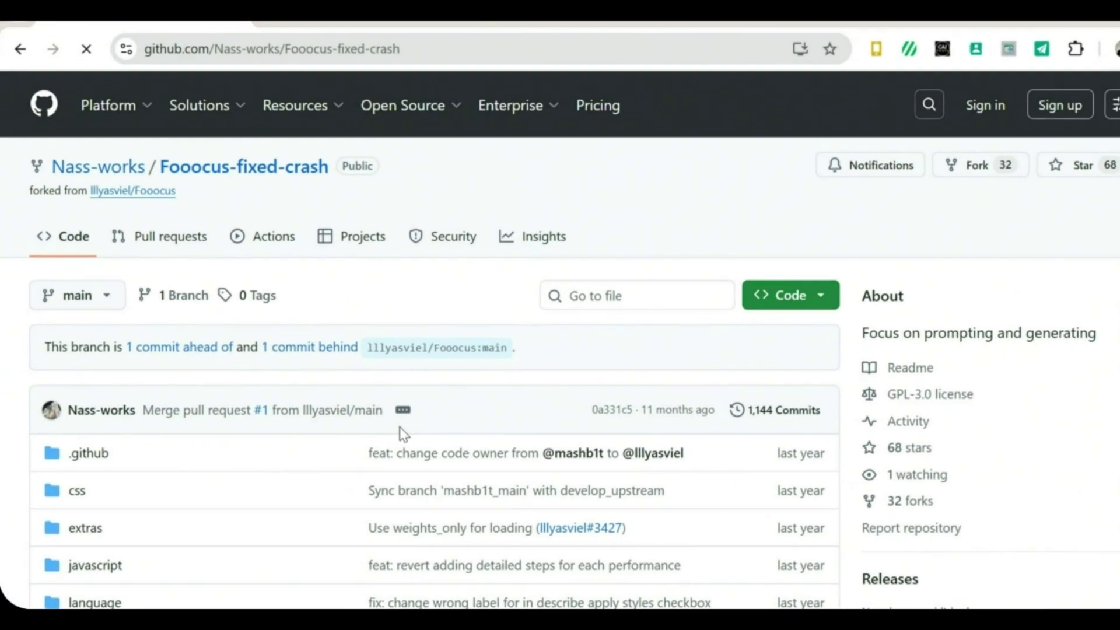
{"action": "scroll", "coordinate": [401, 432], "scroll_direction": "down", "scroll_amount": 5}
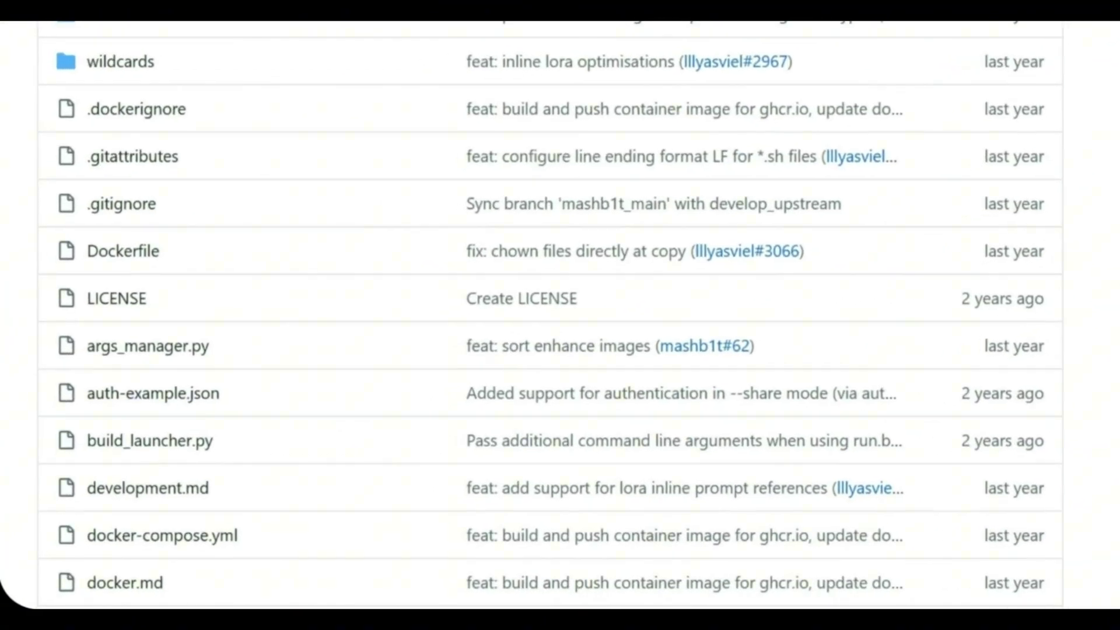
{"action": "scroll", "coordinate": [560, 316], "scroll_direction": "down", "scroll_amount": 10}
{"action": "scroll", "coordinate": [561, 315], "scroll_direction": "down", "scroll_amount": 10}
{"action": "scroll", "coordinate": [560, 316], "scroll_direction": "down", "scroll_amount": 10}
{"action": "scroll", "coordinate": [560, 315], "scroll_direction": "up", "scroll_amount": 5}
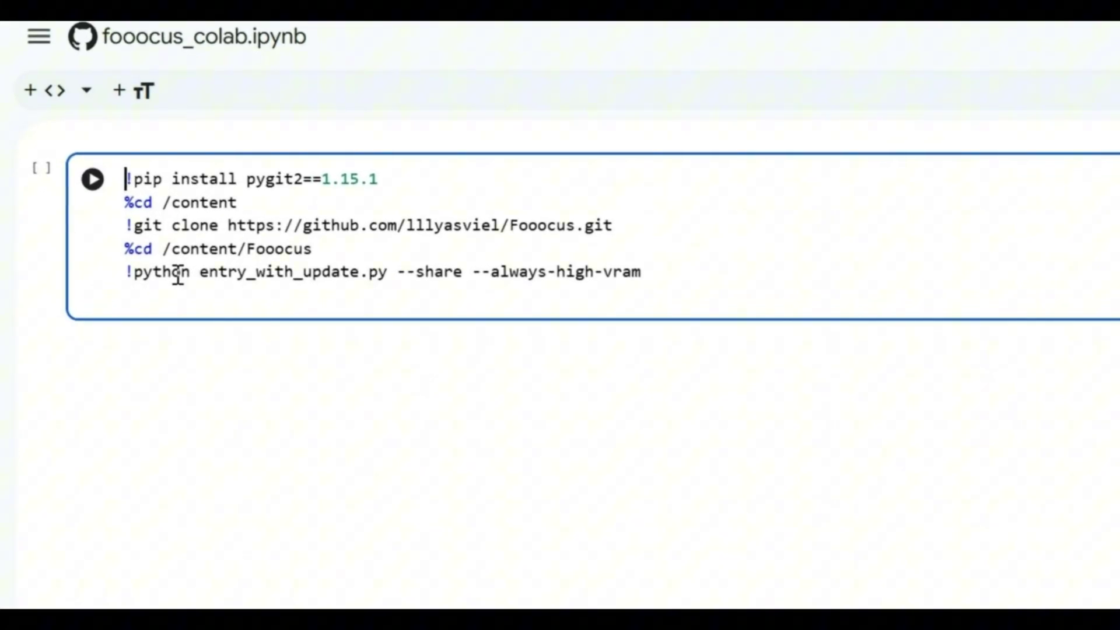
Run the Fooocus install cell on the Tesla T4 runtime, accepting the Run anyway warning.
{"action": "left_click", "coordinate": [93, 181]}
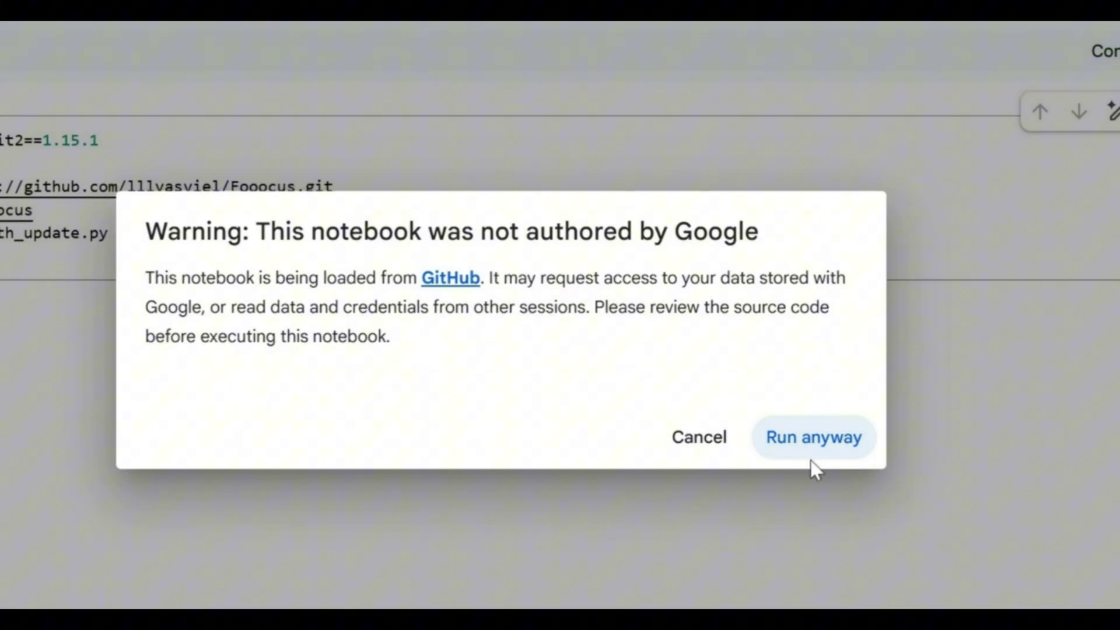
{"action": "left_click", "coordinate": [810, 463]}
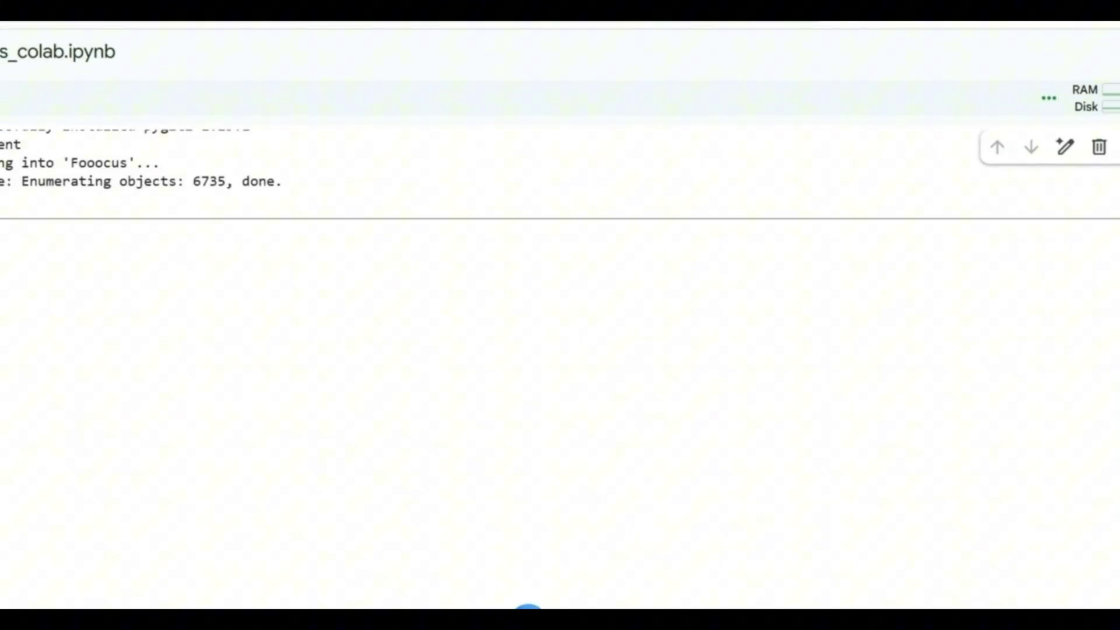
{"action": "scroll", "coordinate": [1113, 446], "scroll_direction": "down", "scroll_amount": 2}
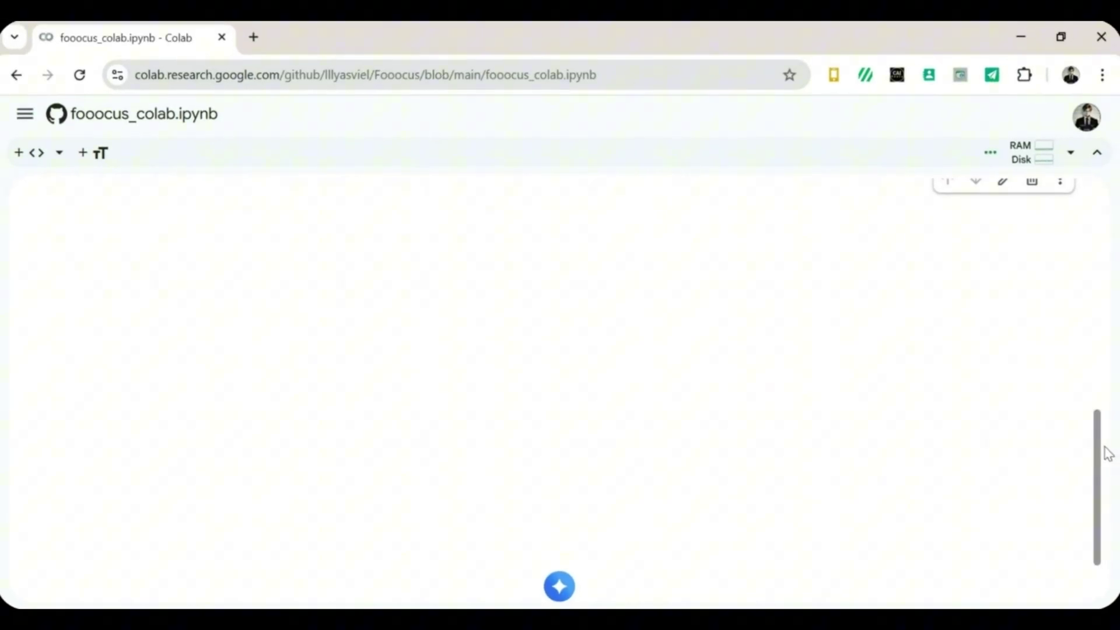
{"action": "scroll", "coordinate": [1091, 377], "scroll_direction": "down", "scroll_amount": 2}
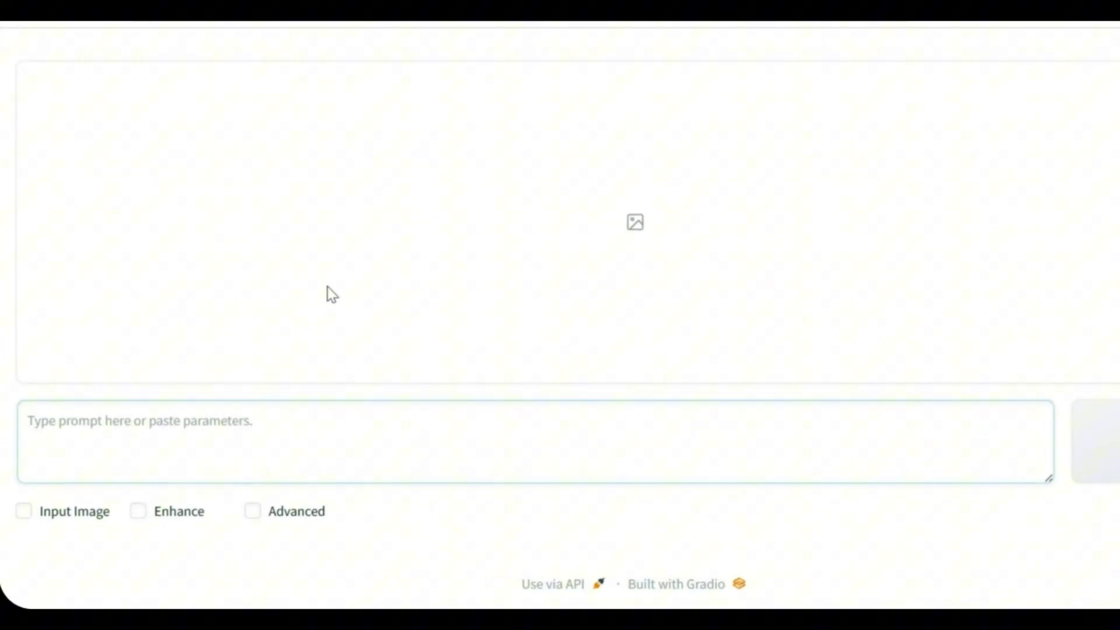
Enable the Input Image, Enhance and Advanced options and set Image Number to 1.
{"action": "left_click", "coordinate": [28, 497]}
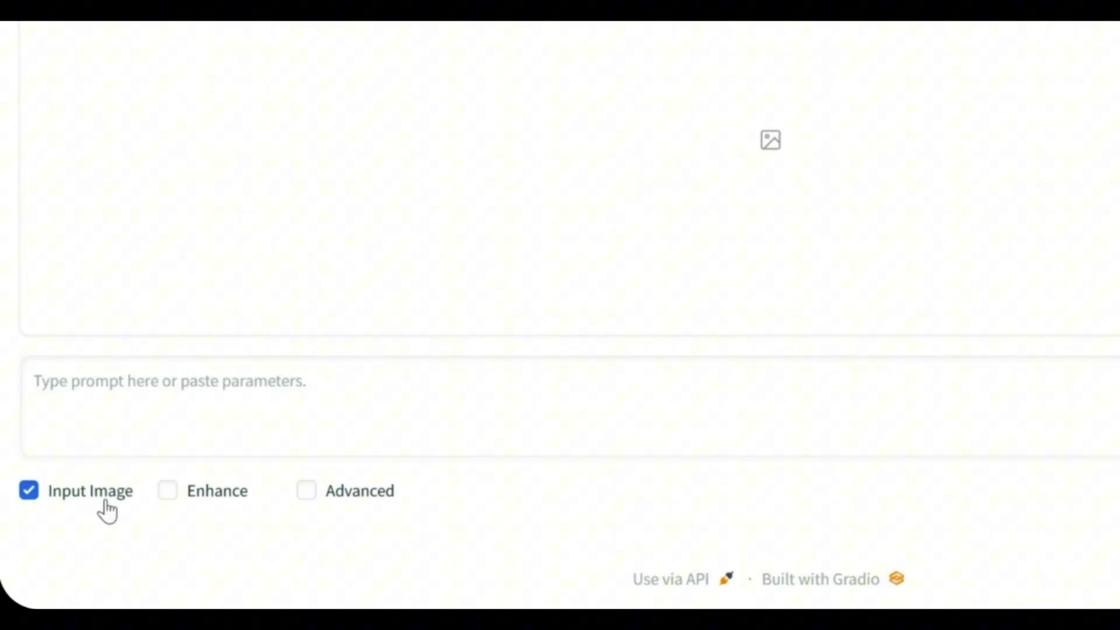
{"action": "left_click", "coordinate": [176, 493]}
{"action": "scroll", "coordinate": [188, 495], "scroll_direction": "down", "scroll_amount": 4}
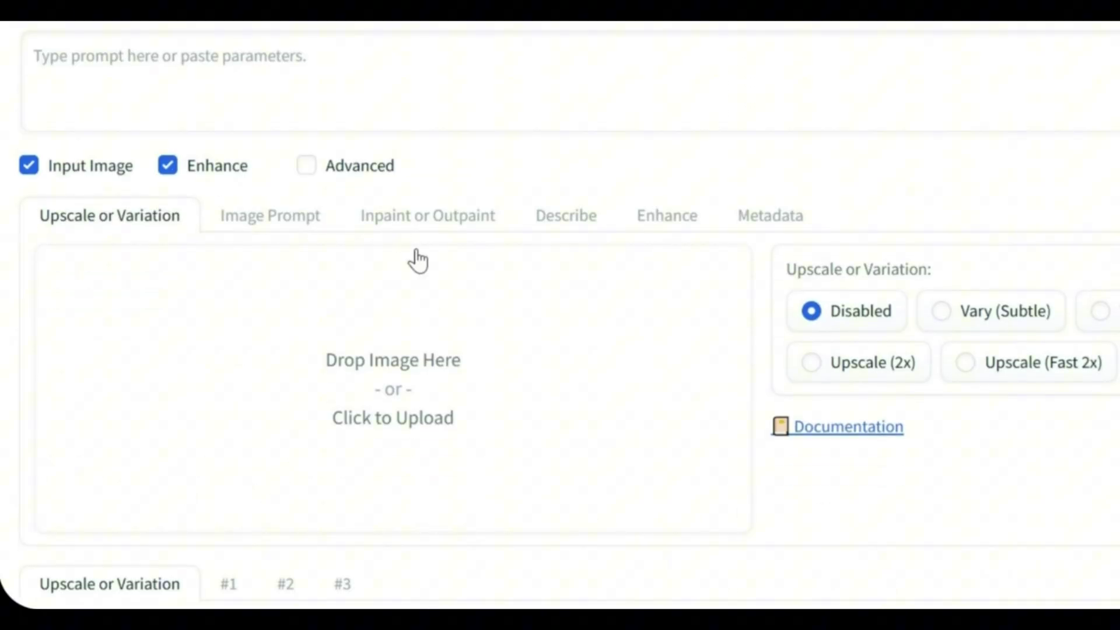
{"action": "left_click", "coordinate": [321, 169]}
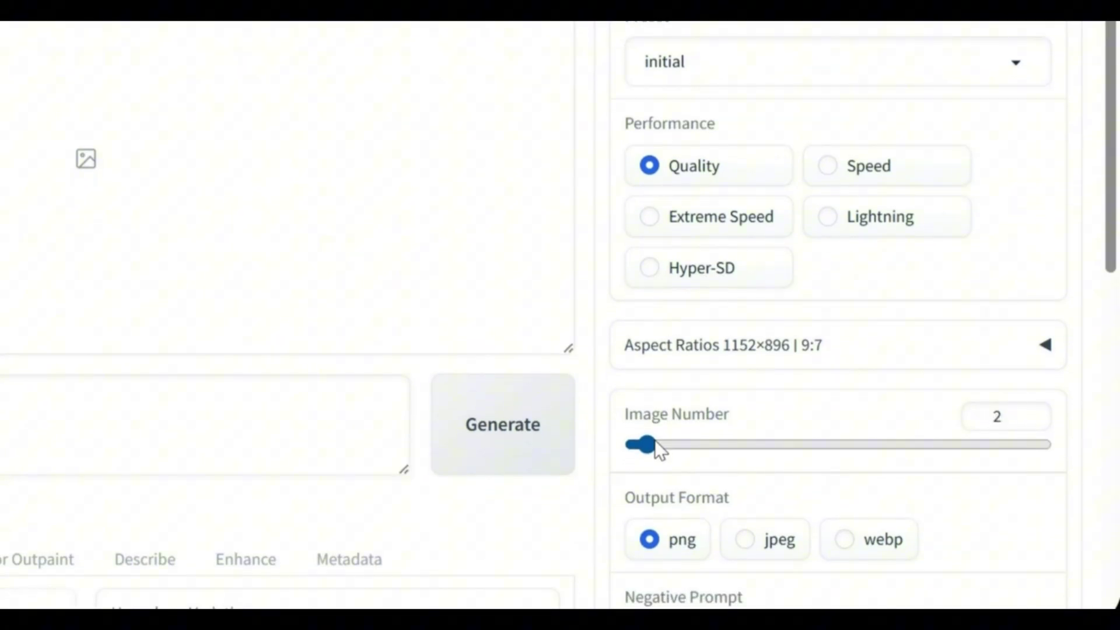
{"action": "left_click_drag", "start_coordinate": [655, 440], "coordinate": [604, 441]}
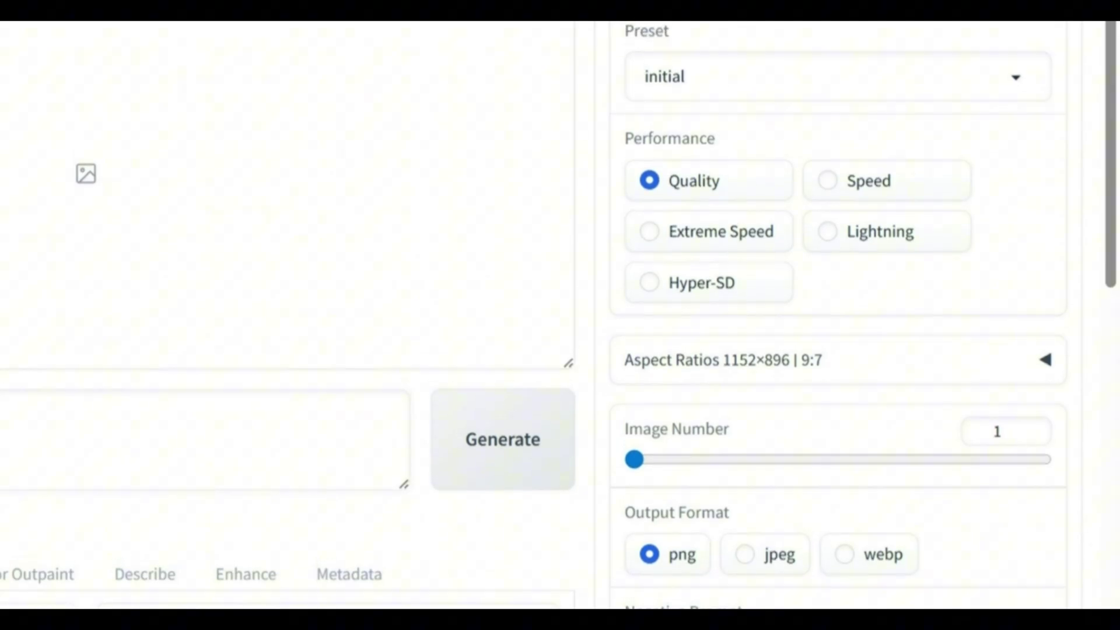
Search the styles for 'hyper' and enable Artstyle Hyperrealism.
{"action": "left_click", "coordinate": [730, 42]}
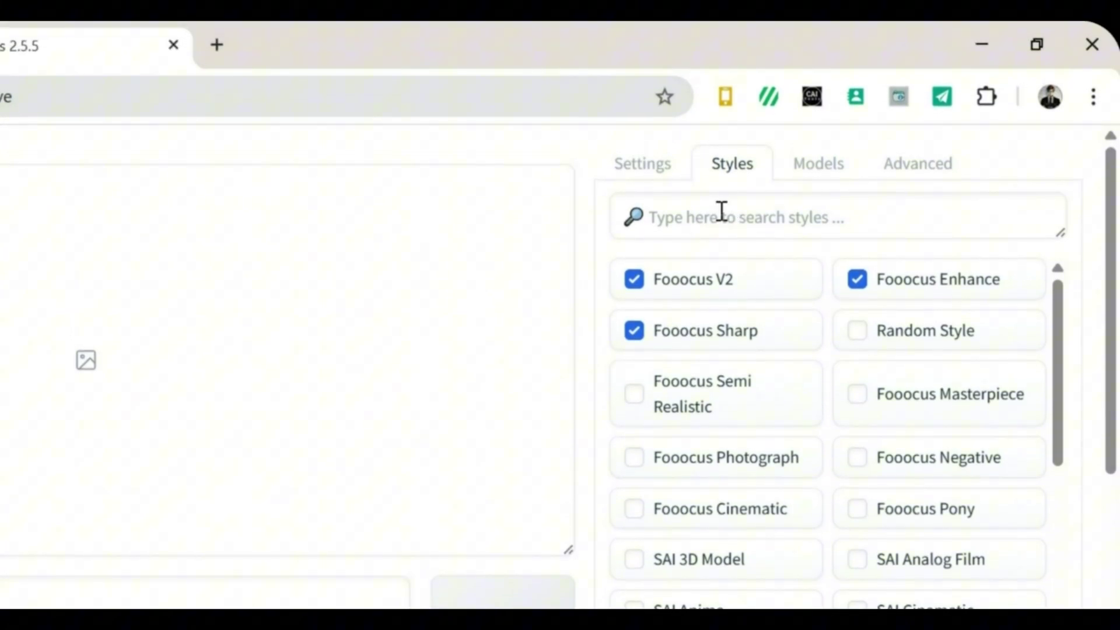
{"action": "left_click", "coordinate": [721, 211]}
{"action": "type", "text": "pe"}
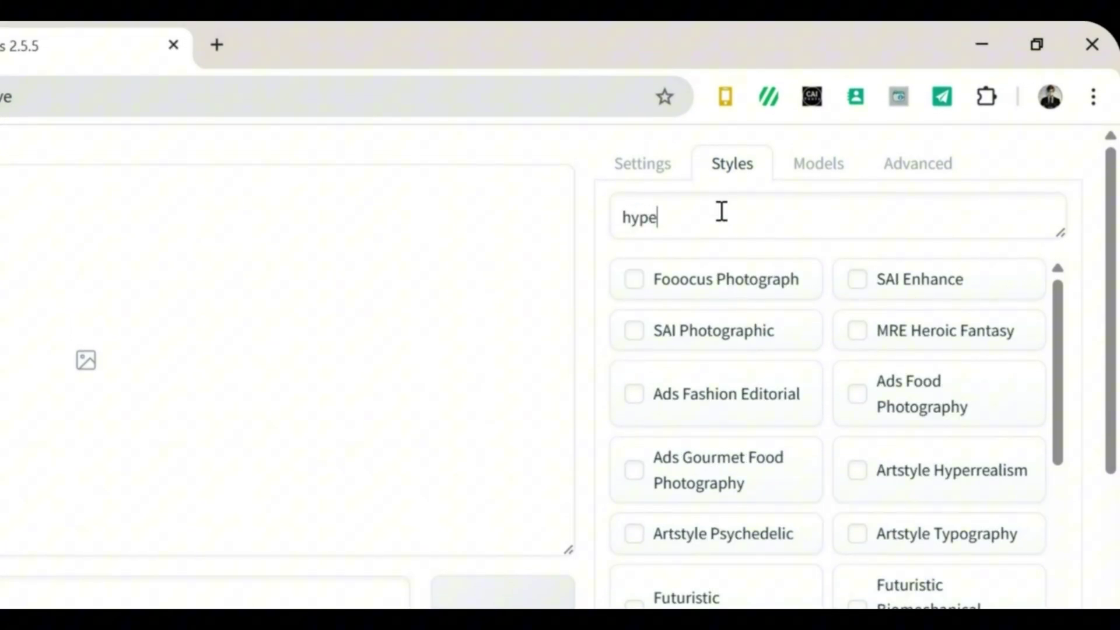
{"action": "type", "text": "r"}
{"action": "mouse_move", "coordinate": [716, 329]}
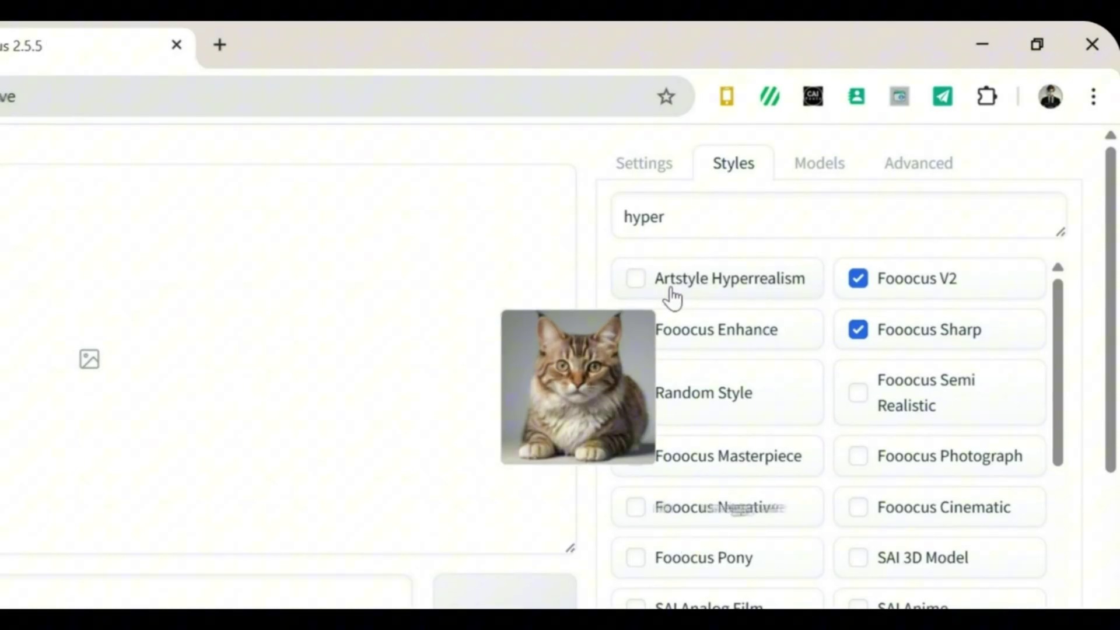
{"action": "left_click", "coordinate": [671, 289]}
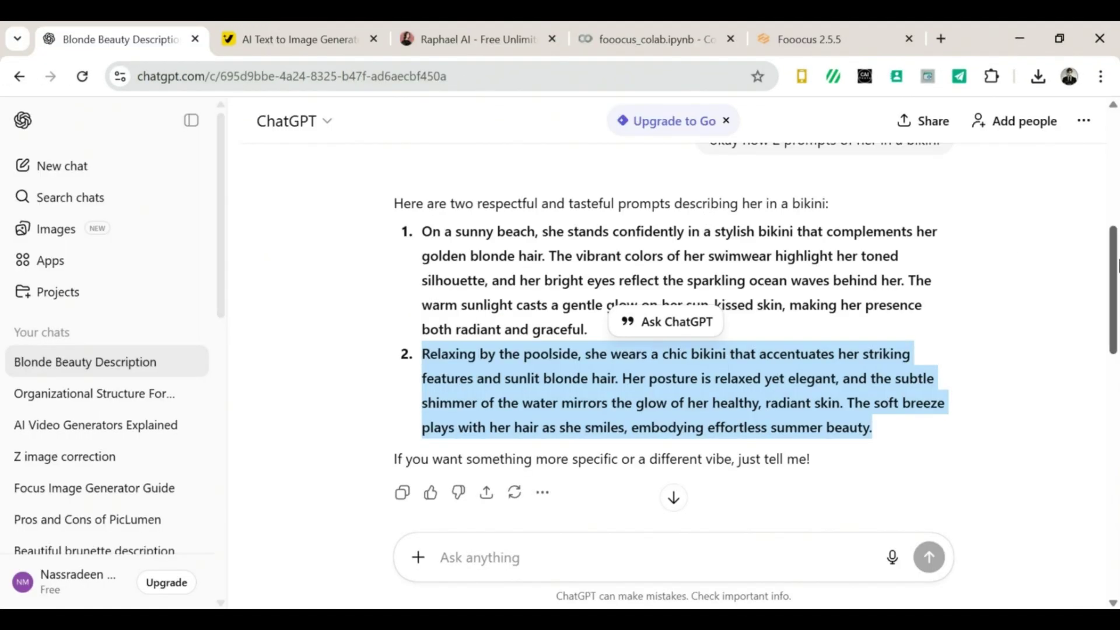
{"action": "left_click_drag", "start_coordinate": [1118, 275], "coordinate": [1115, 372]}
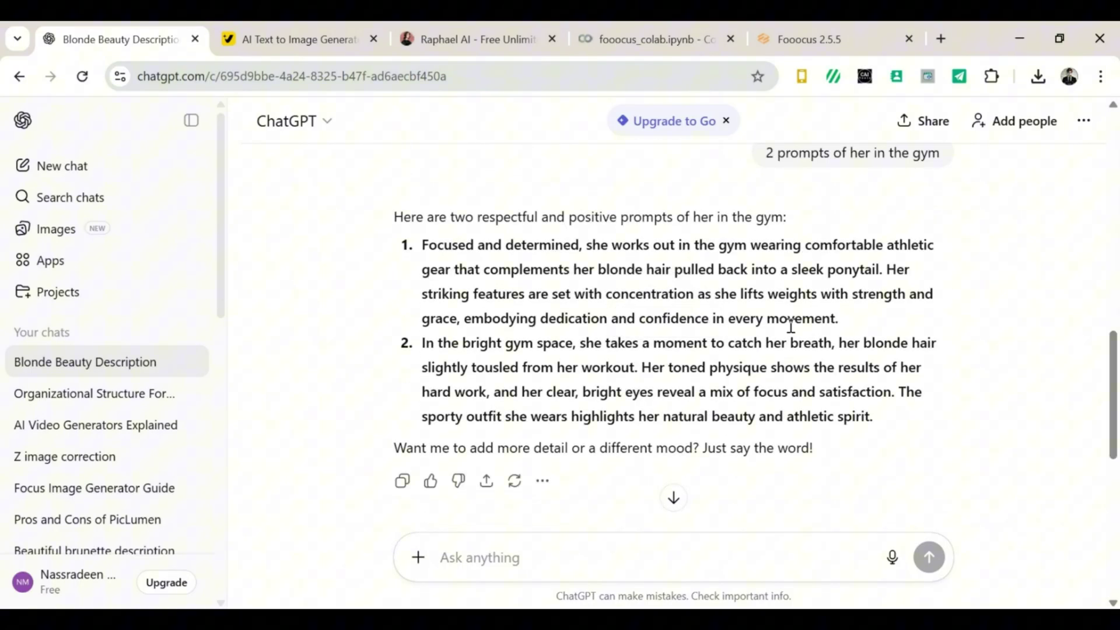
Select ChatGPT's first gym prompt about lifting weights and return to Fooocus.
{"action": "left_click_drag", "start_coordinate": [424, 244], "coordinate": [823, 297]}
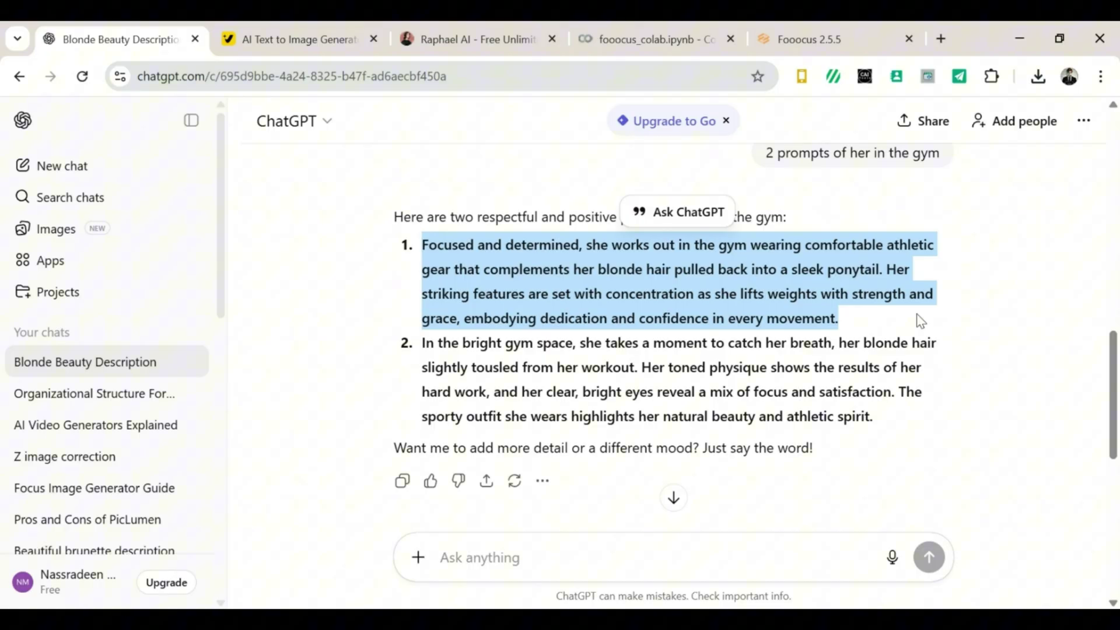
{"action": "left_click", "coordinate": [798, 41]}
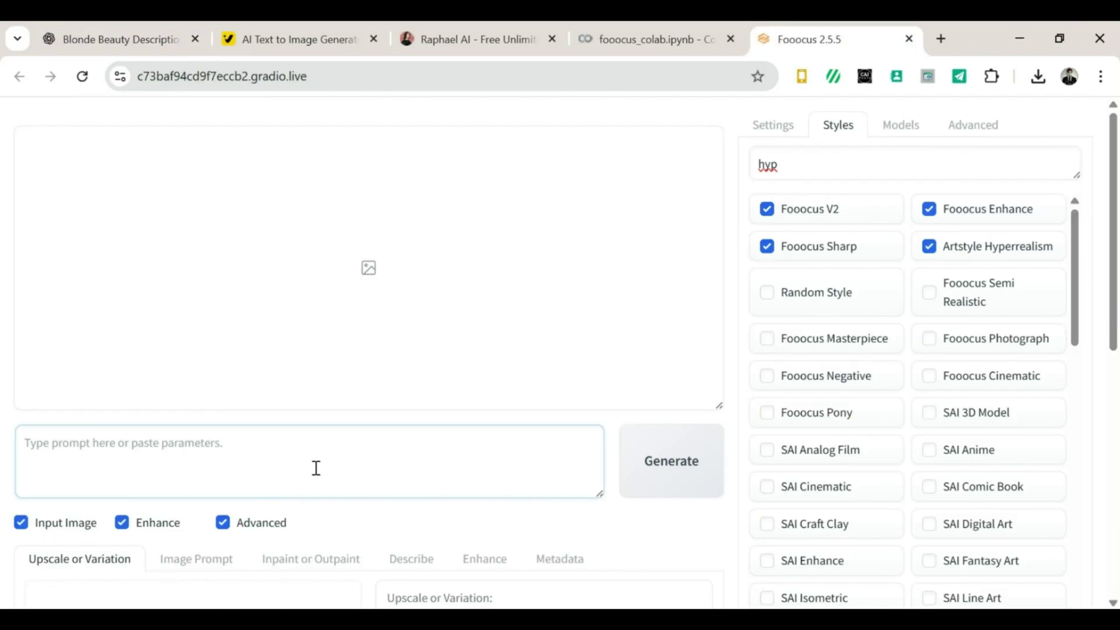
Generate and preview the Fooocus image of the blonde woman lifting weights in a gym.
{"action": "left_click", "coordinate": [664, 473]}
{"action": "left_click", "coordinate": [773, 132]}
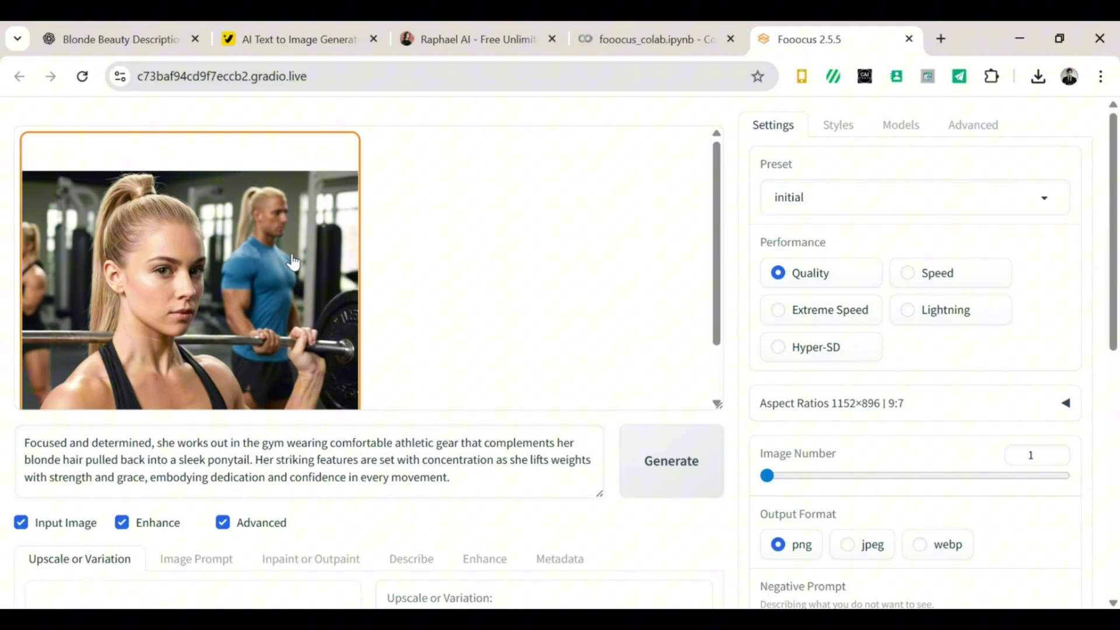
{"action": "left_click", "coordinate": [163, 310]}
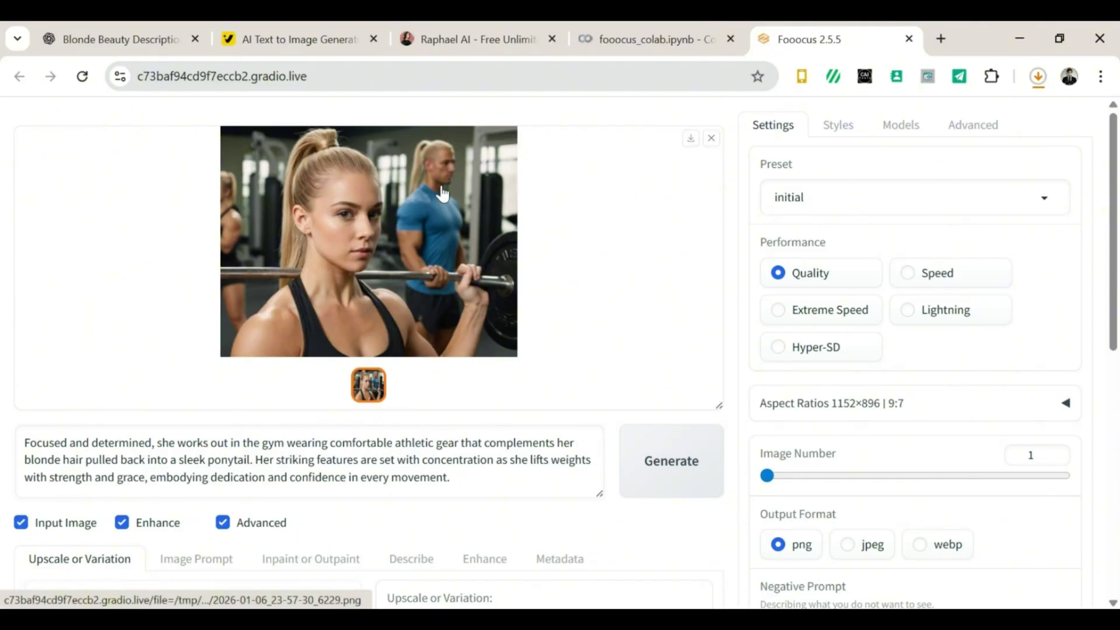
Copy the restaurant prompt from ChatGPT into Fooocus and generate a second image.
{"action": "key", "text": "ctrl+1"}
{"action": "mouse_move", "coordinate": [423, 254]}
{"action": "left_mouse_down"}
{"action": "mouse_move", "coordinate": [619, 325]}
{"action": "mouse_move", "coordinate": [913, 350]}
{"action": "left_mouse_up"}
{"action": "key", "text": "ctrl+c"}
{"action": "key", "text": "ctrl+5"}
{"action": "key", "text": "ctrl+v"}
{"action": "left_click", "coordinate": [651, 467]}
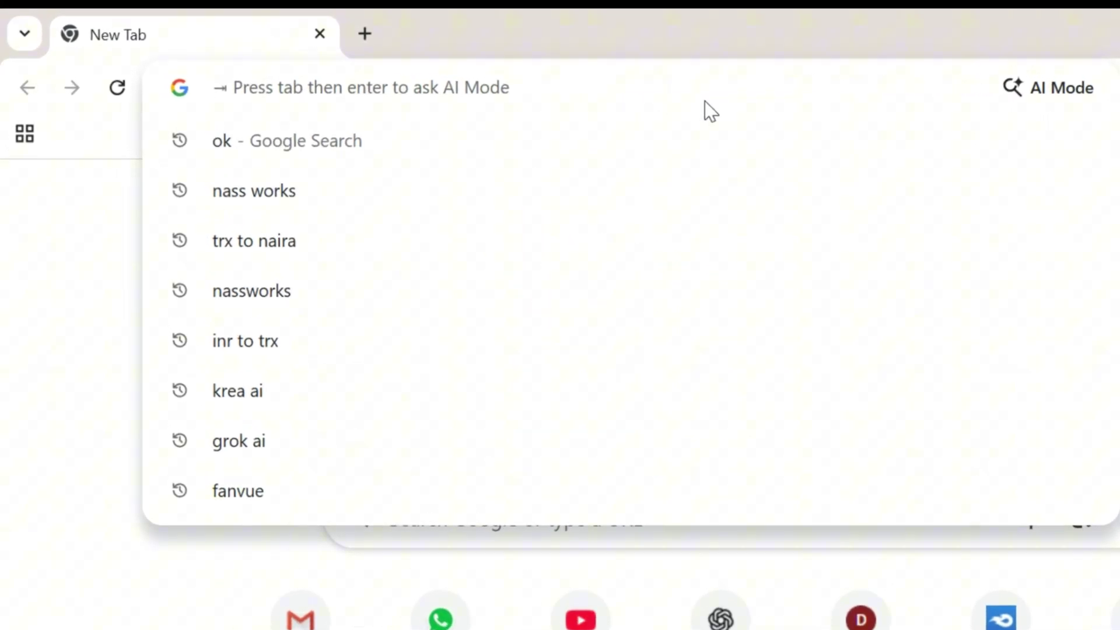
{"action": "type", "text": "digen ai"}
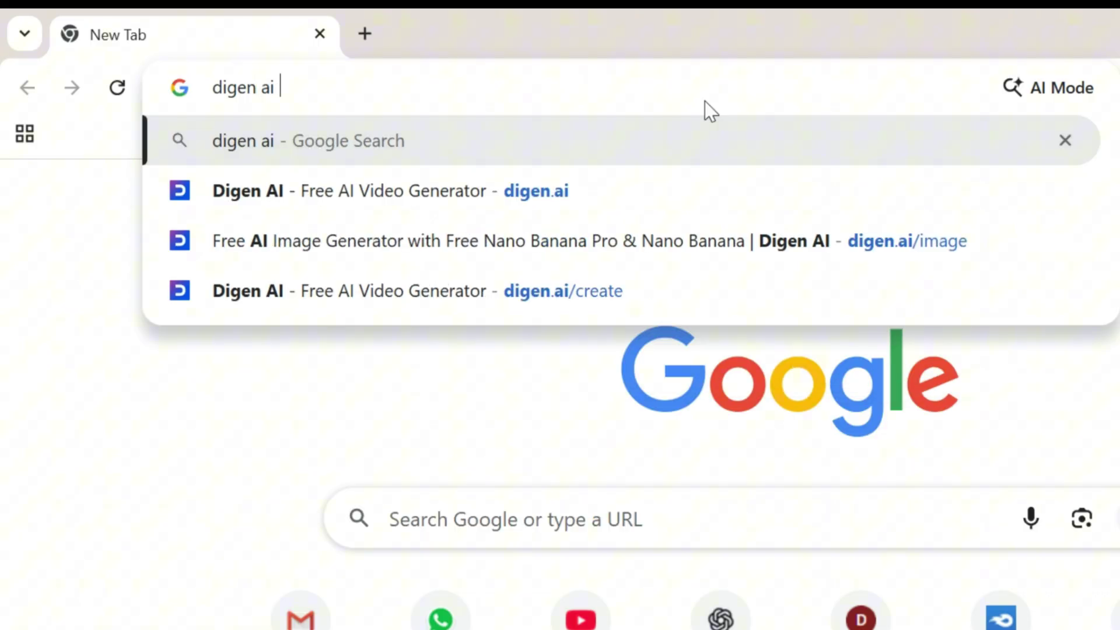
Search for 'digen ai', open the Digen AI site, and go to its Create page.
{"action": "key", "text": "Return"}
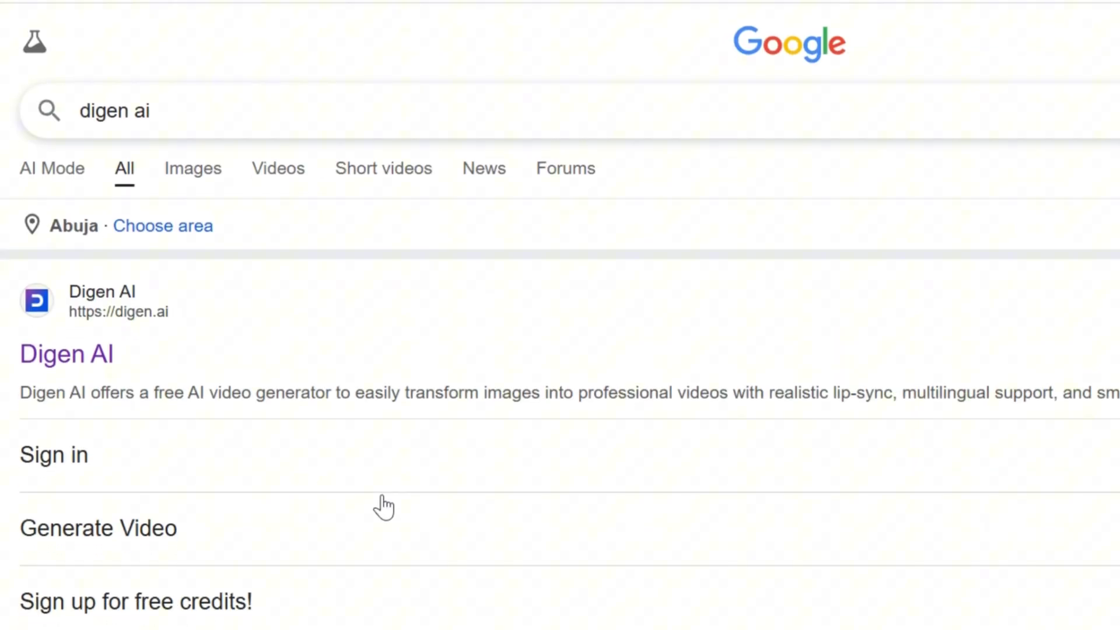
{"action": "left_click", "coordinate": [88, 360]}
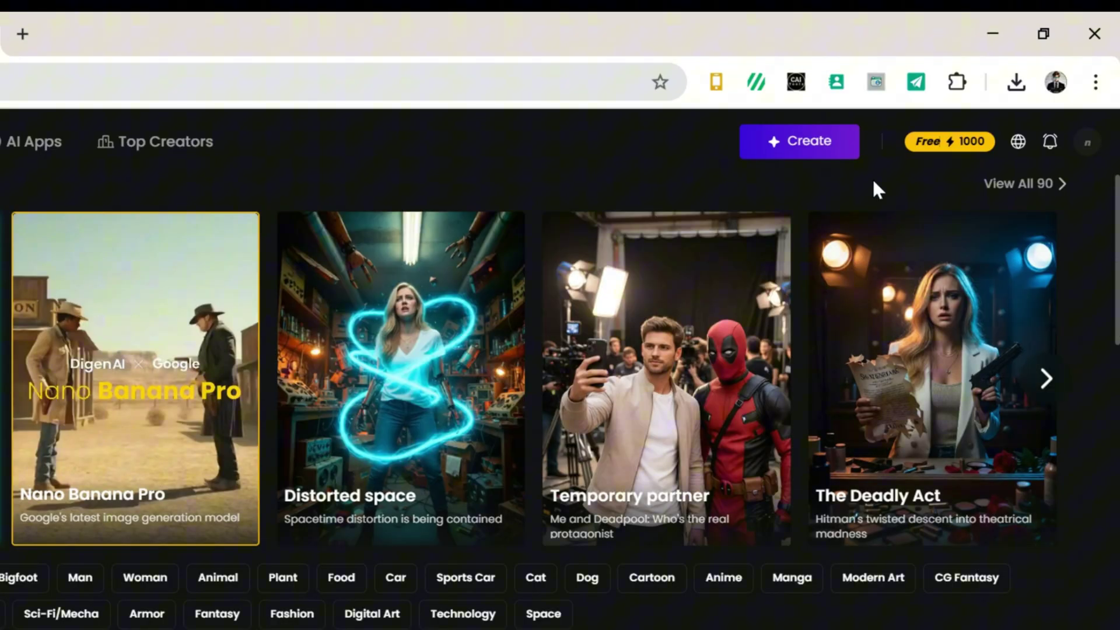
{"action": "left_click", "coordinate": [819, 143]}
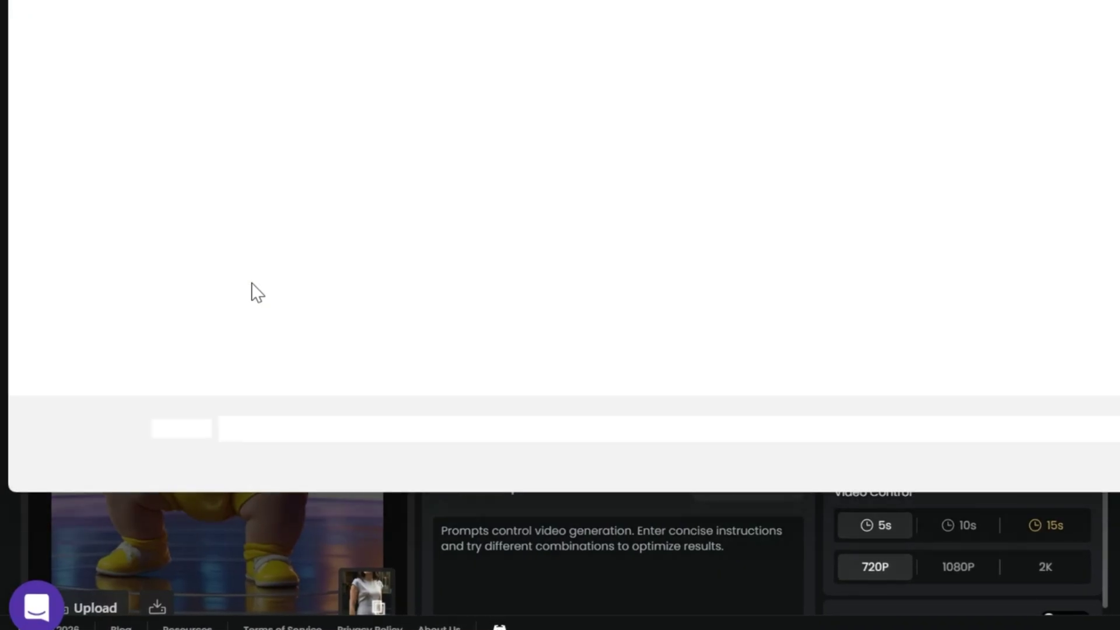
Upload the poolside photo from the 'video 2 jan 2026' folder and auto-write the prompt with Prompt Enhance.
{"action": "left_click", "coordinate": [223, 275]}
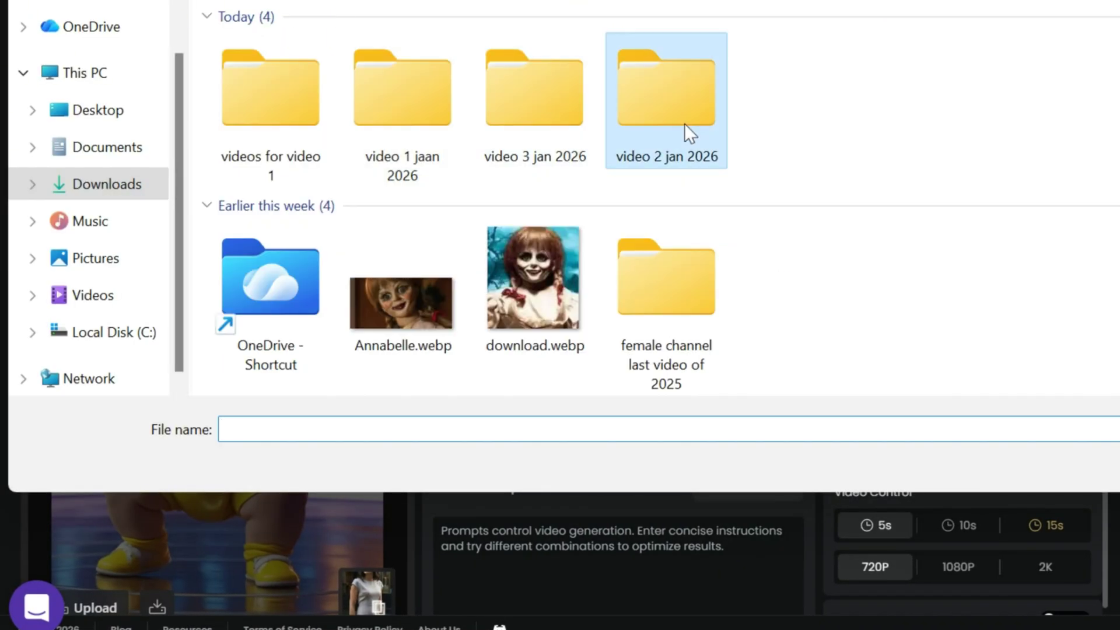
{"action": "double_click", "coordinate": [684, 123]}
{"action": "double_click", "coordinate": [1071, 75]}
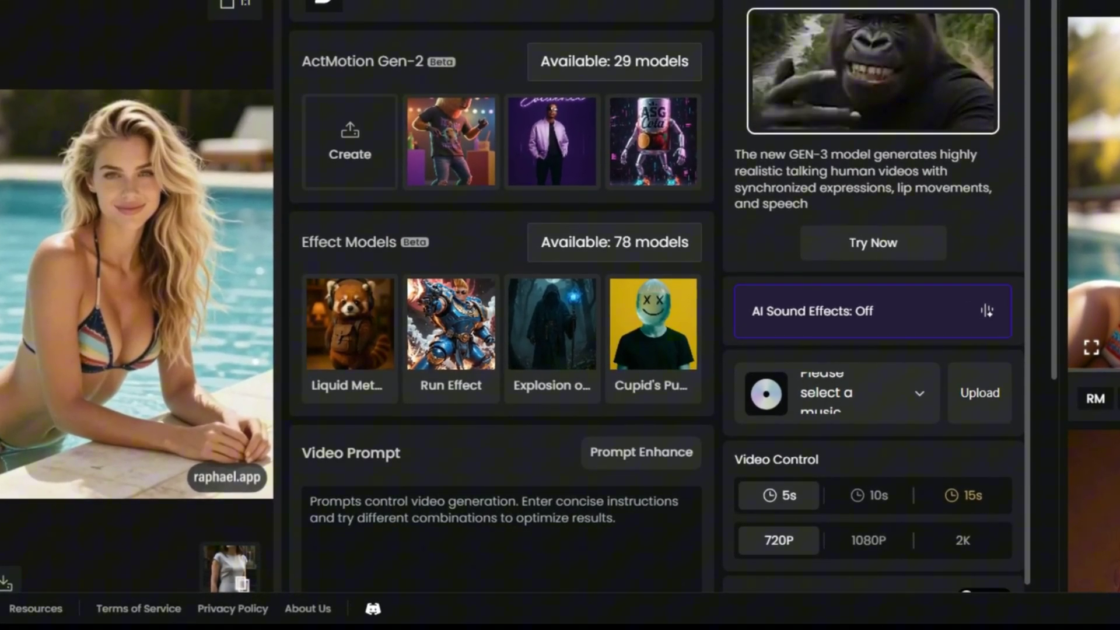
{"action": "left_click", "coordinate": [621, 463]}
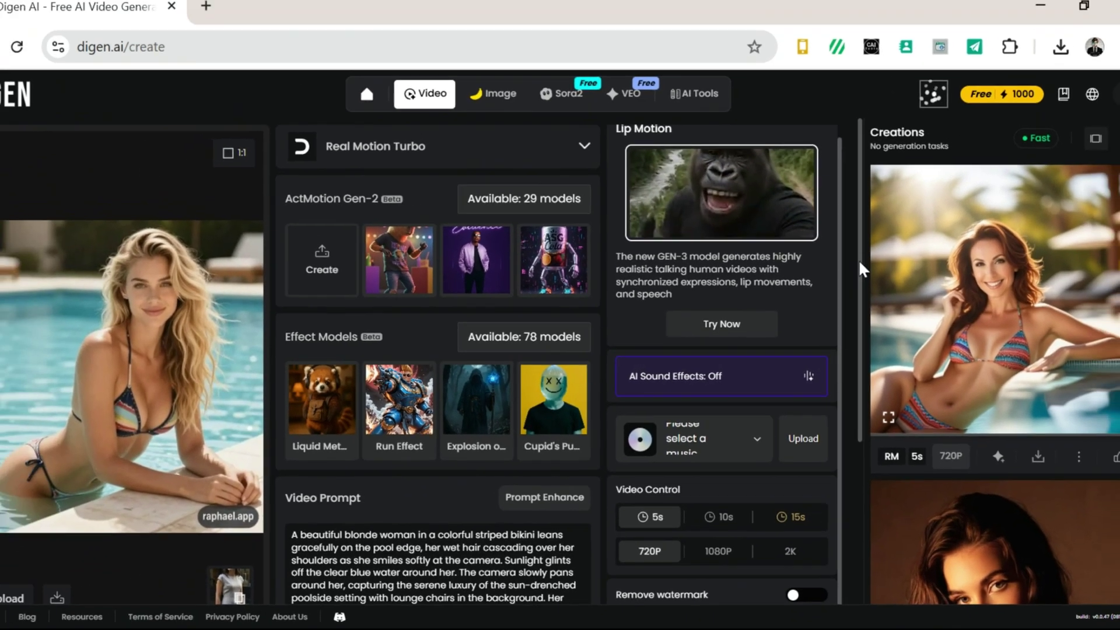
{"action": "scroll", "coordinate": [849, 333], "scroll_direction": "down", "scroll_amount": 1}
{"action": "scroll", "coordinate": [836, 385], "scroll_direction": "down", "scroll_amount": 2}
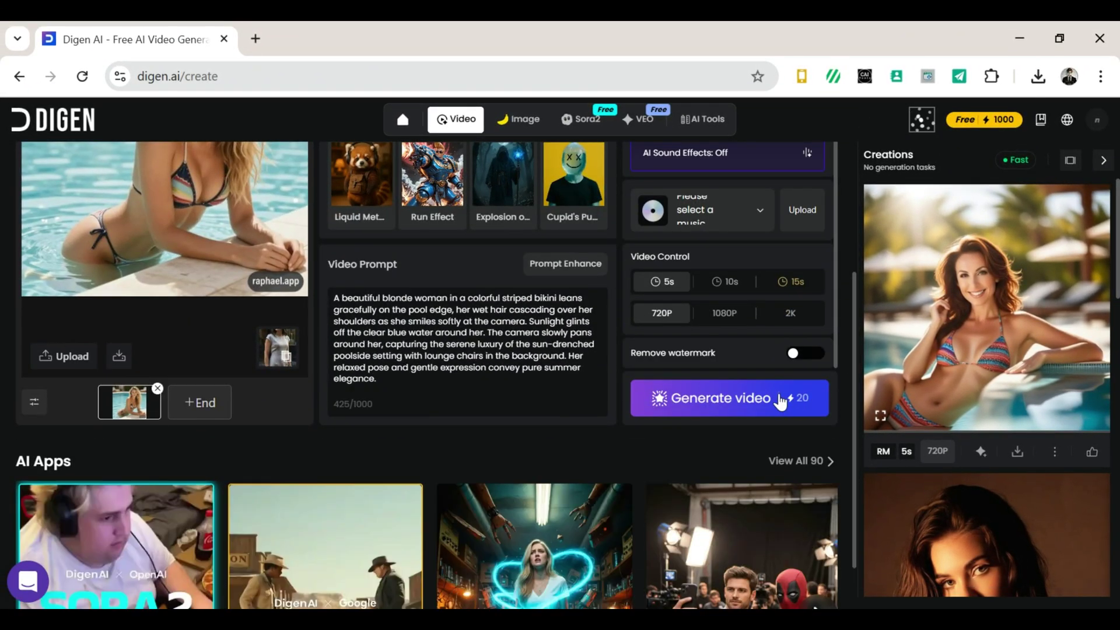
Generate the pool video, then swap the start image to the gym photo and generate again.
{"action": "left_click", "coordinate": [780, 400]}
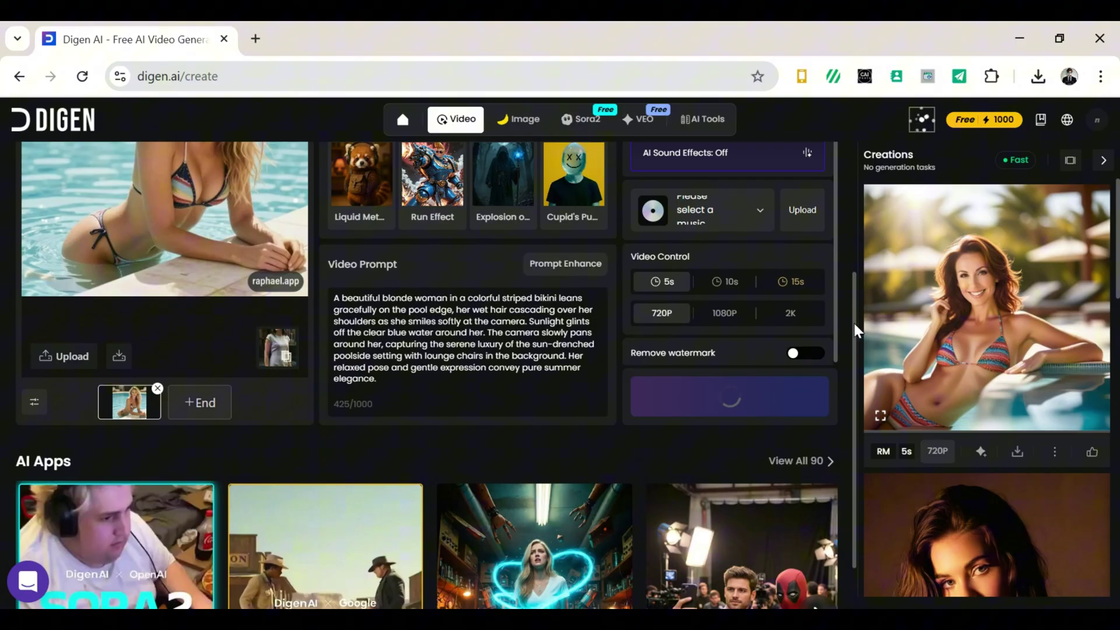
{"action": "scroll", "coordinate": [854, 323], "scroll_direction": "up", "scroll_amount": 1}
{"action": "scroll", "coordinate": [840, 263], "scroll_direction": "up", "scroll_amount": 2}
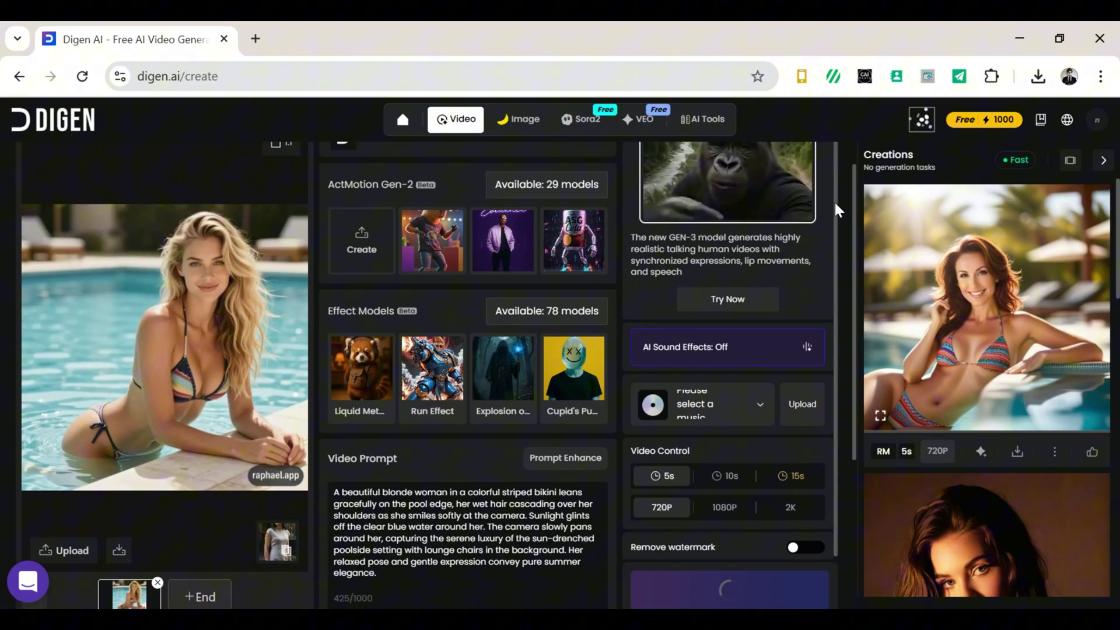
{"action": "scroll", "coordinate": [834, 201], "scroll_direction": "up", "scroll_amount": 1}
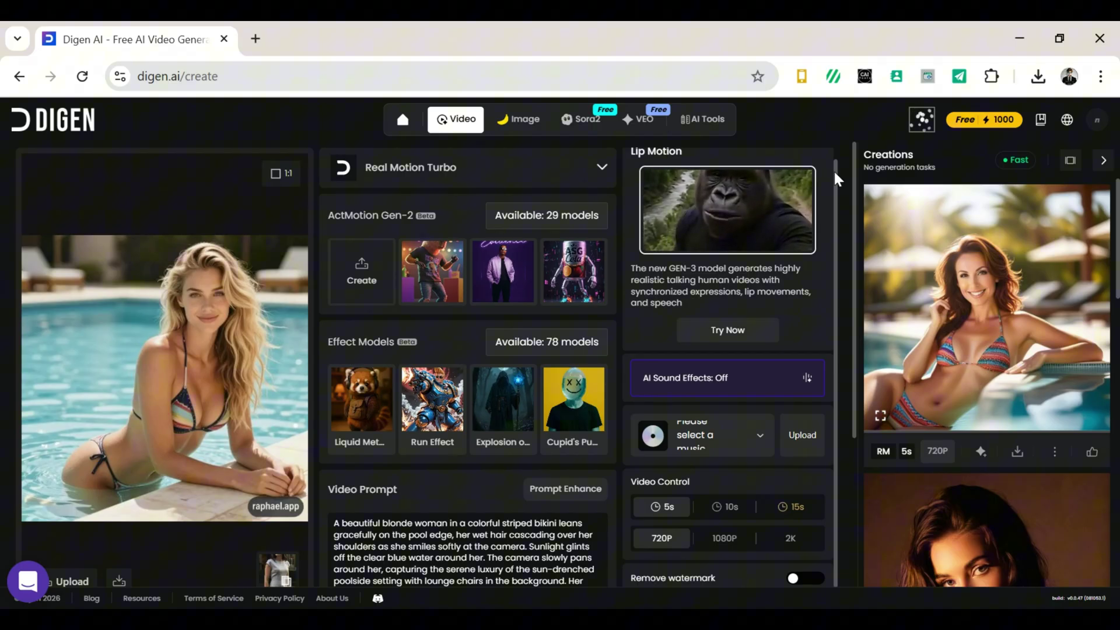
{"action": "left_click", "coordinate": [202, 318]}
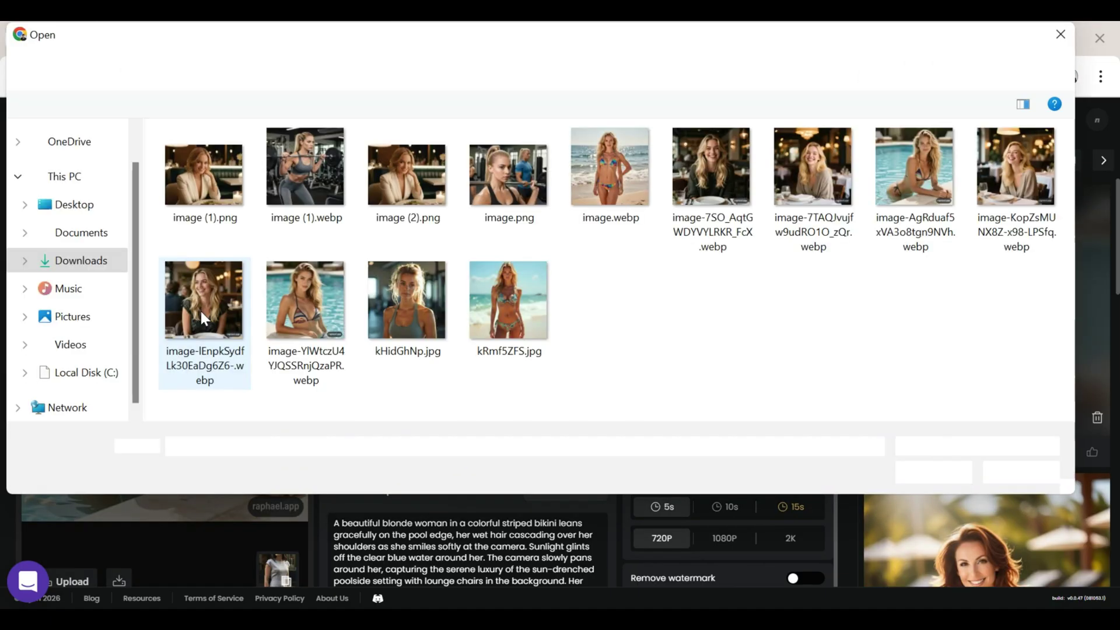
{"action": "double_click", "coordinate": [306, 303]}
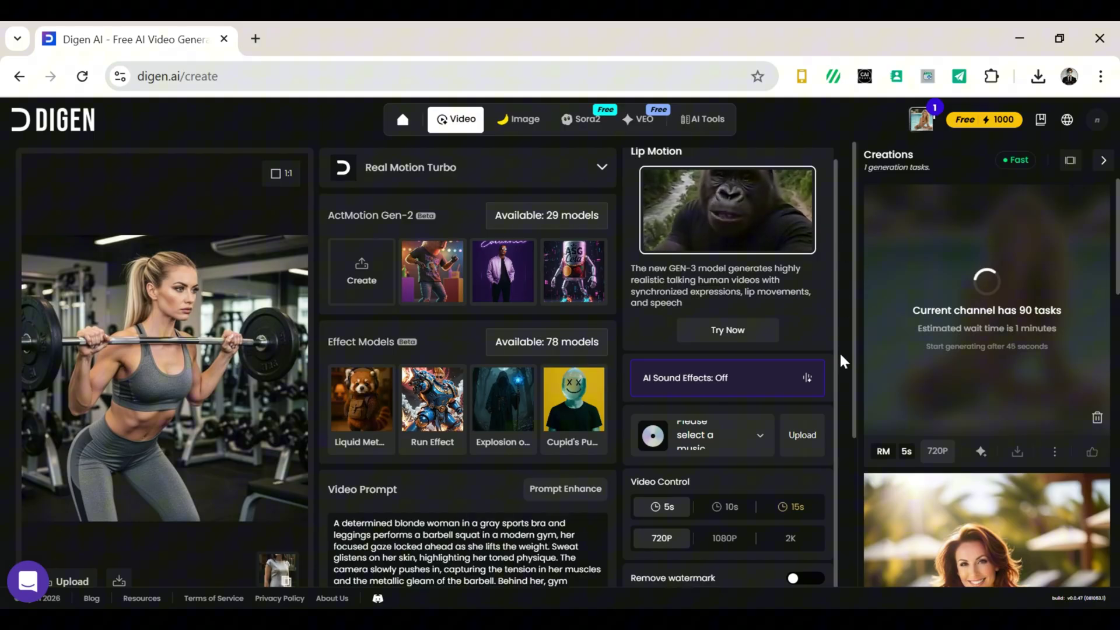
{"action": "scroll", "coordinate": [841, 364], "scroll_direction": "down", "scroll_amount": 2}
{"action": "left_click", "coordinate": [753, 524]}
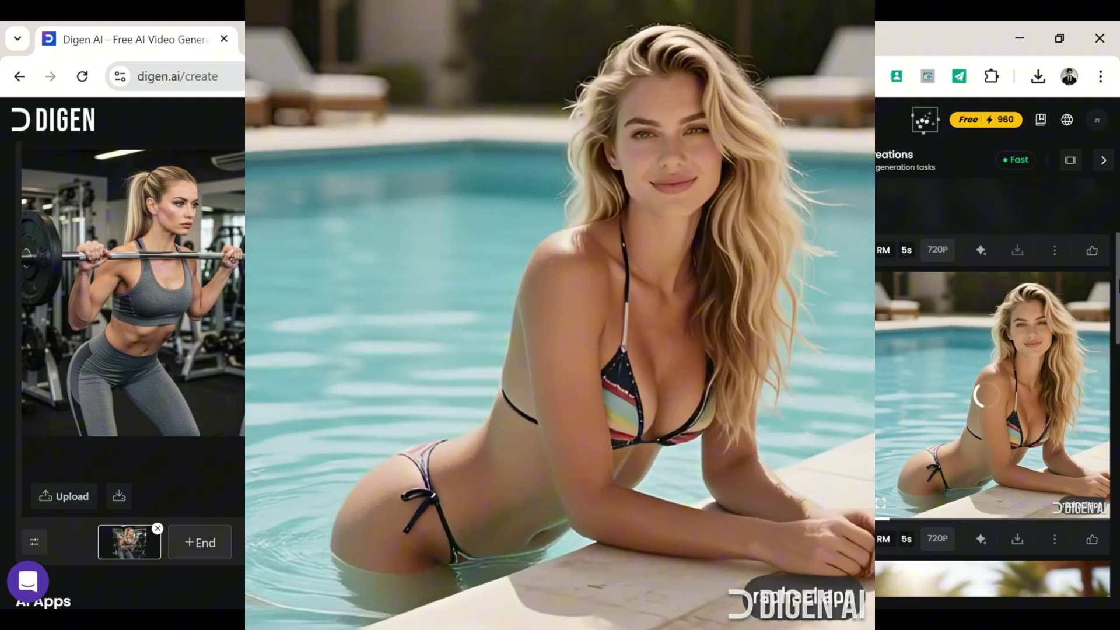
Download the finished poolside video, dismissing the Upgrade to Pro offer along the way.
{"action": "left_click", "coordinate": [1017, 549]}
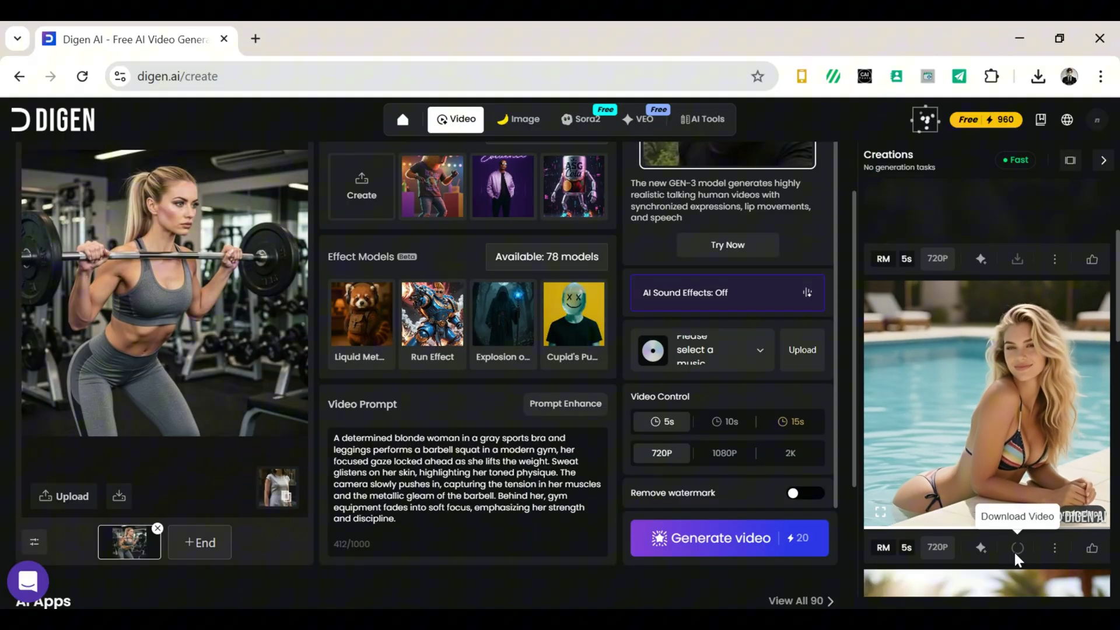
{"action": "scroll", "coordinate": [1009, 351], "scroll_direction": "down", "scroll_amount": 2}
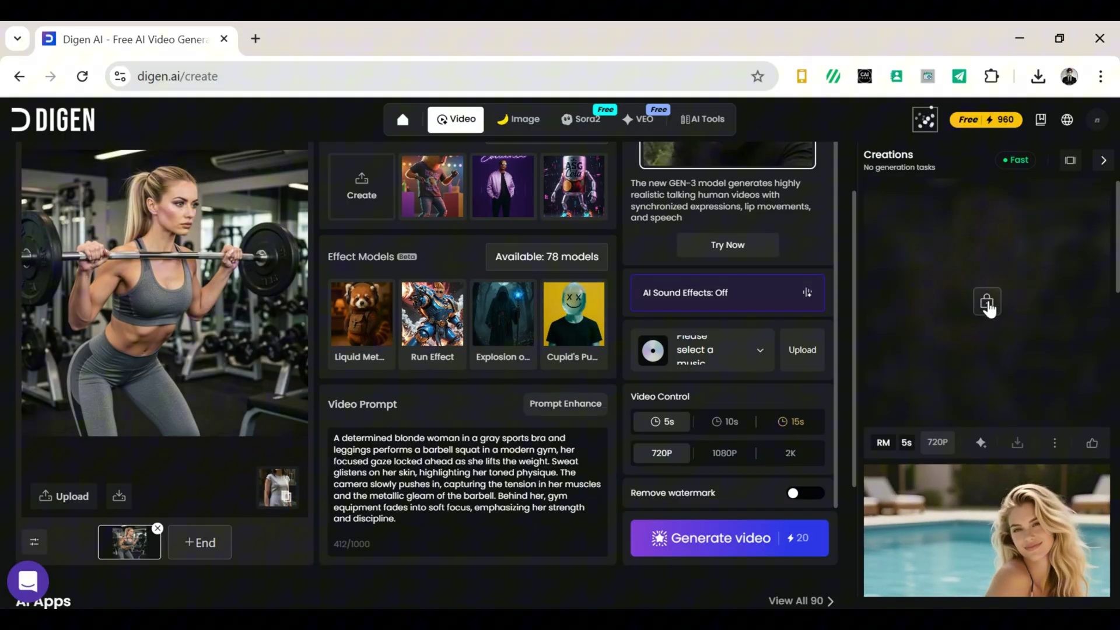
{"action": "left_click", "coordinate": [988, 304]}
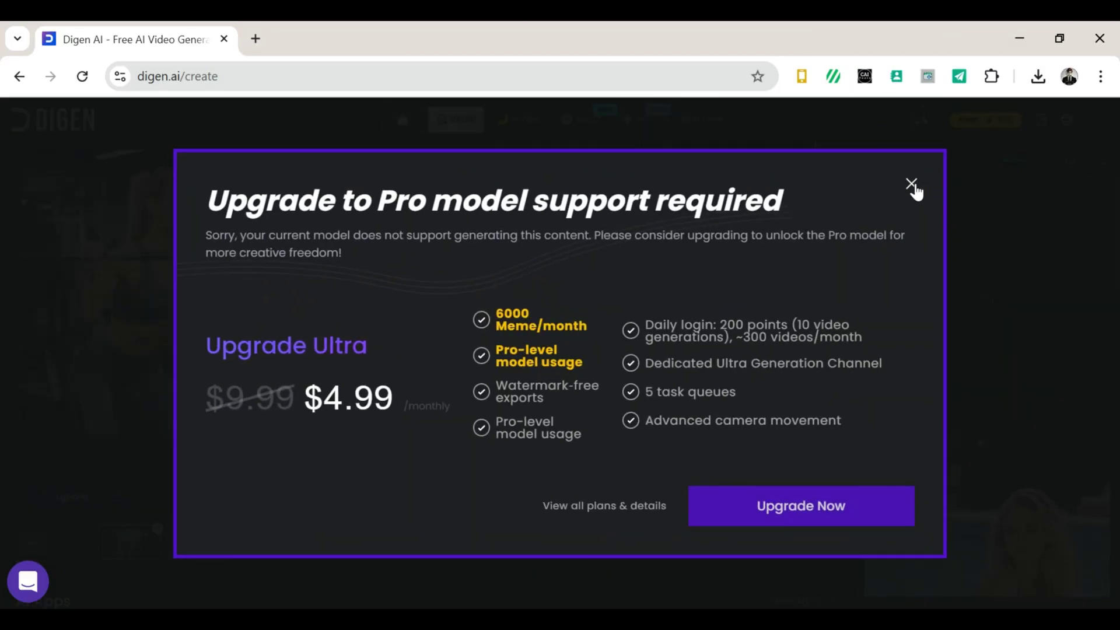
{"action": "left_click", "coordinate": [912, 186]}
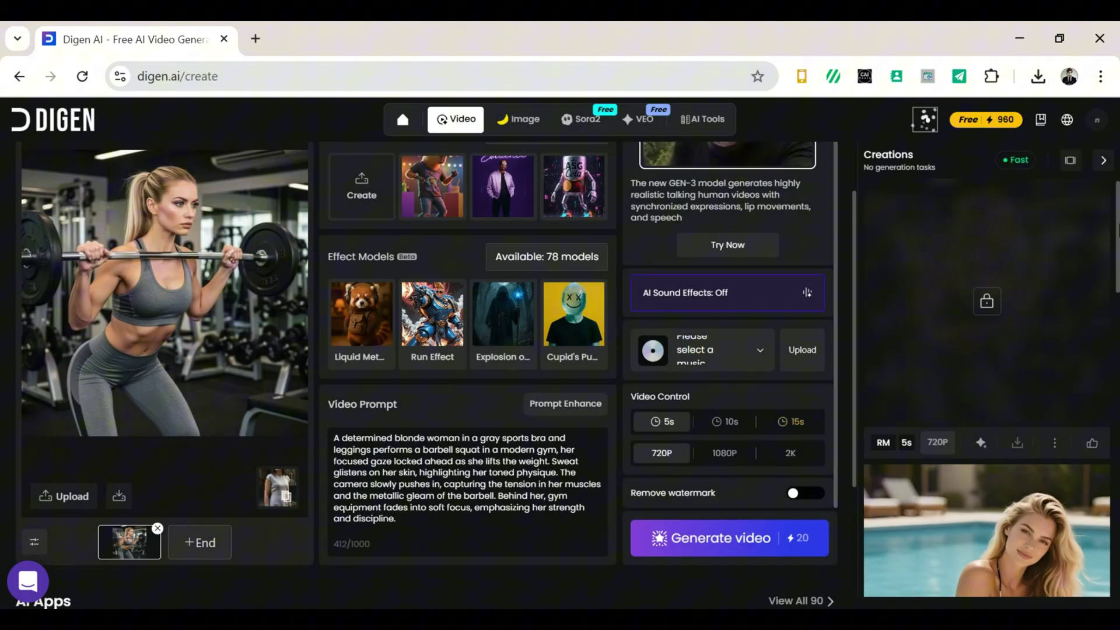
{"action": "scroll", "coordinate": [987, 385], "scroll_direction": "down", "scroll_amount": 3}
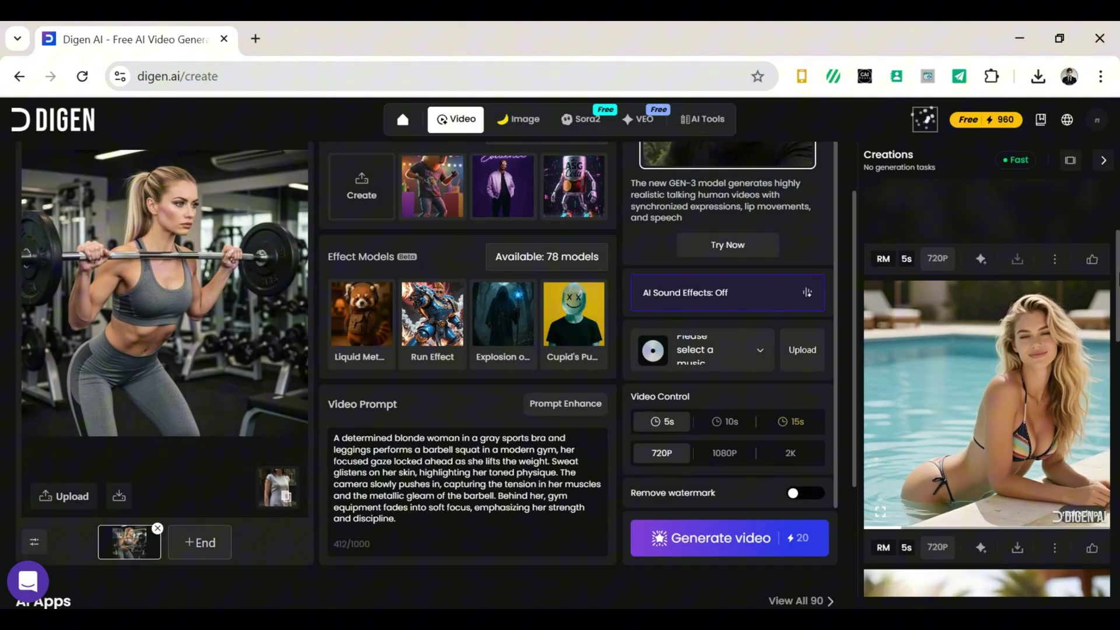
{"action": "left_click", "coordinate": [1018, 547]}
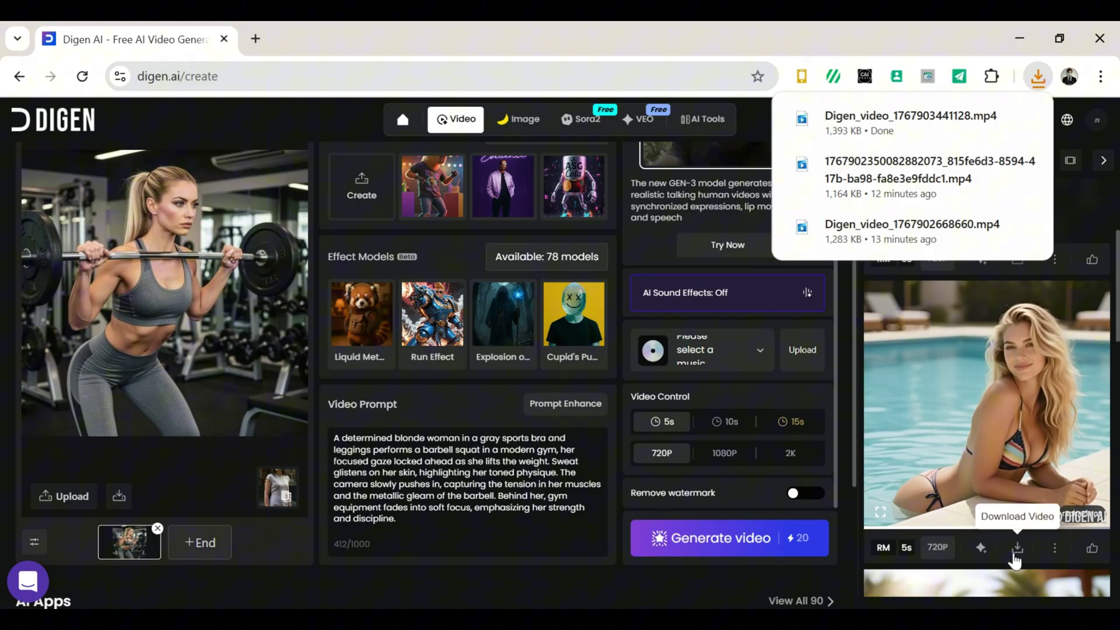
{"action": "left_click", "coordinate": [917, 620]}
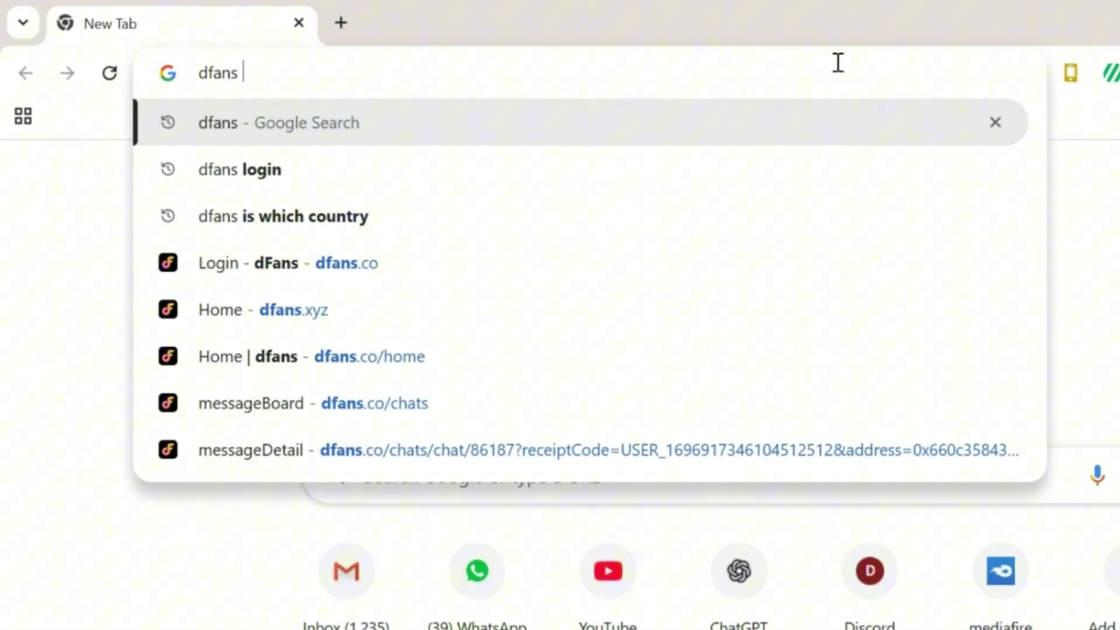
Search for dfans and sign in to dFans with a Google account.
{"action": "key", "text": "Return"}
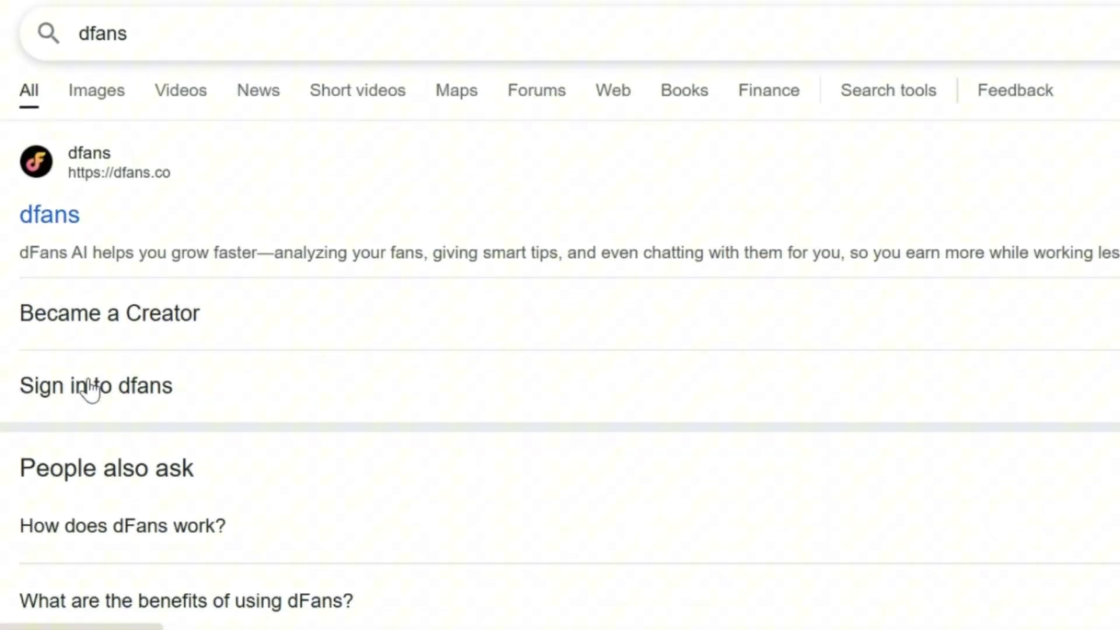
{"action": "left_click", "coordinate": [85, 388]}
{"action": "left_click", "coordinate": [350, 315]}
{"action": "left_click", "coordinate": [677, 209]}
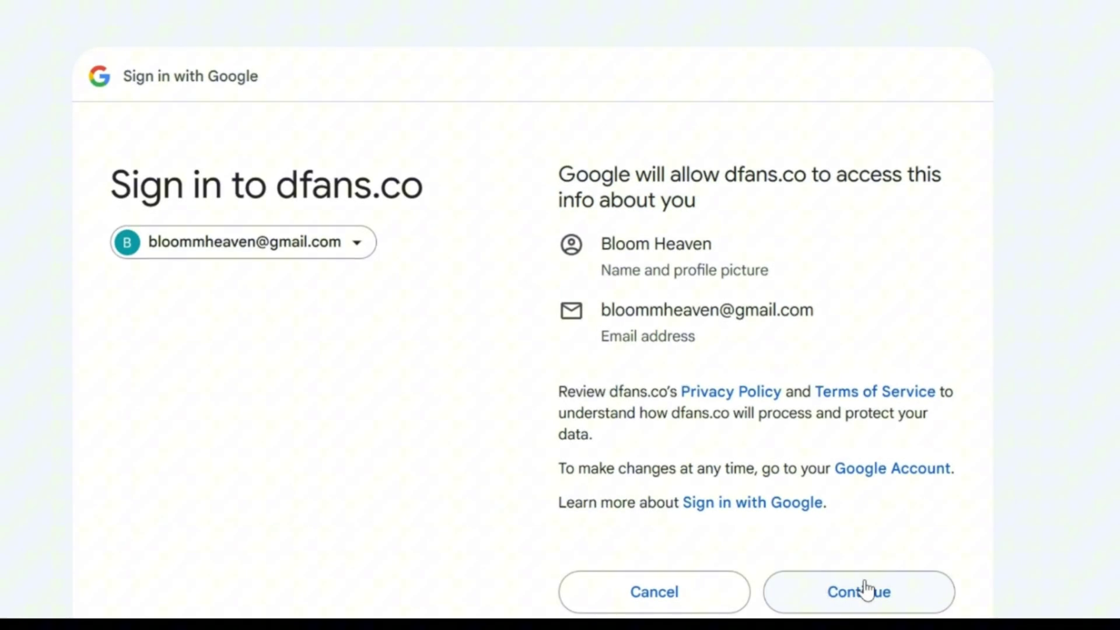
{"action": "left_click", "coordinate": [857, 591]}
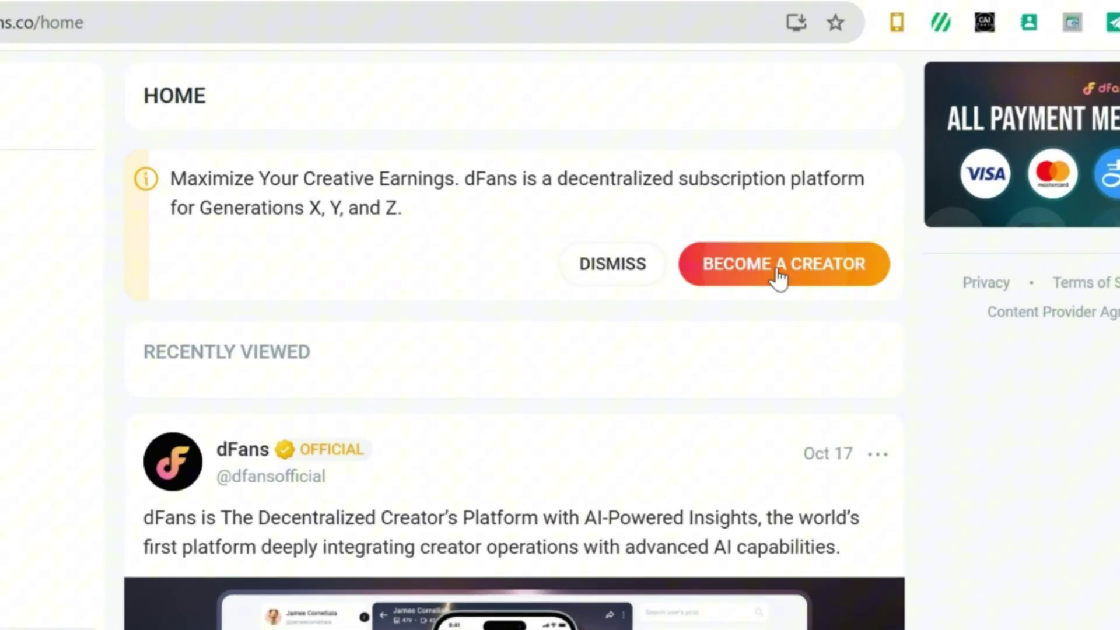
Submit the creator application: United States, NSFW / Adult category, found via YouTube.
{"action": "left_click", "coordinate": [739, 267]}
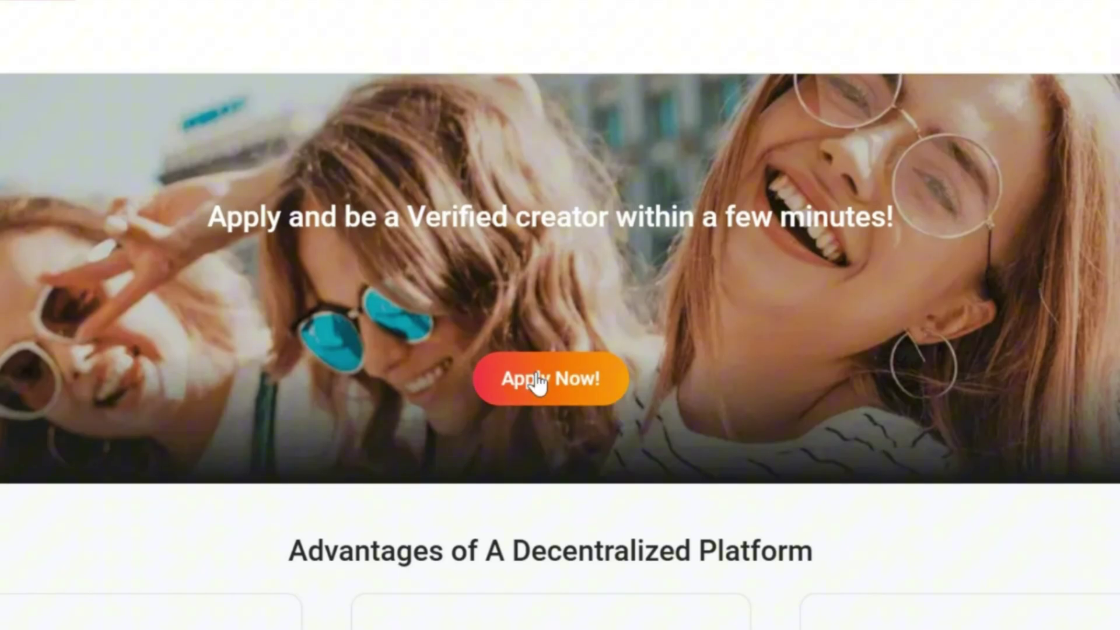
{"action": "left_click", "coordinate": [537, 383]}
{"action": "left_click", "coordinate": [388, 358]}
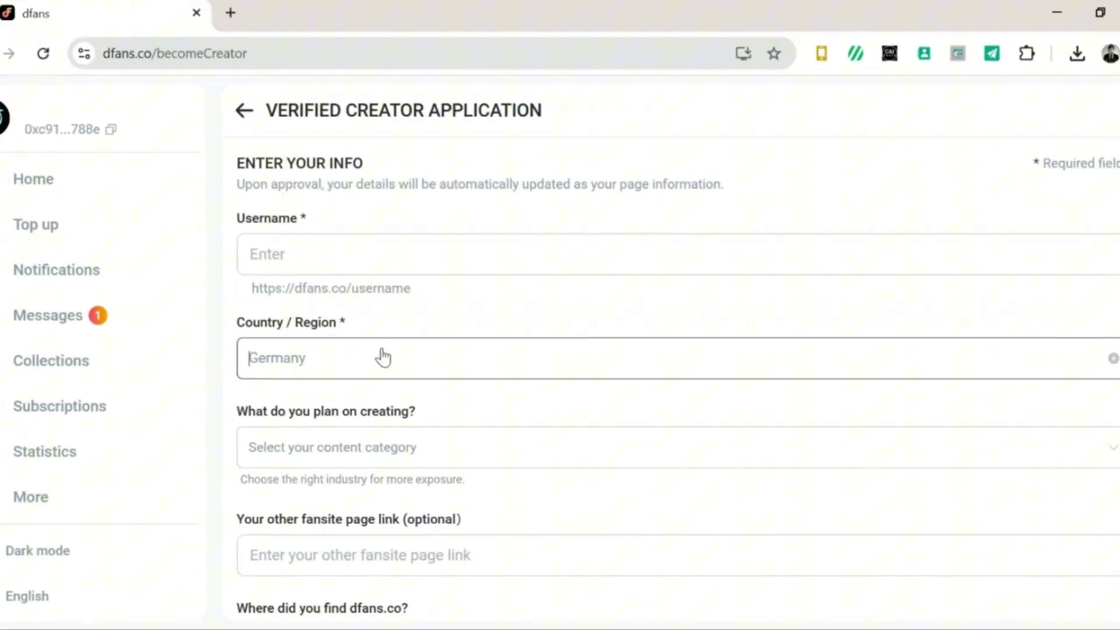
{"action": "type", "text": "unit"}
{"action": "left_click", "coordinate": [351, 321]}
{"action": "left_click", "coordinate": [357, 440]}
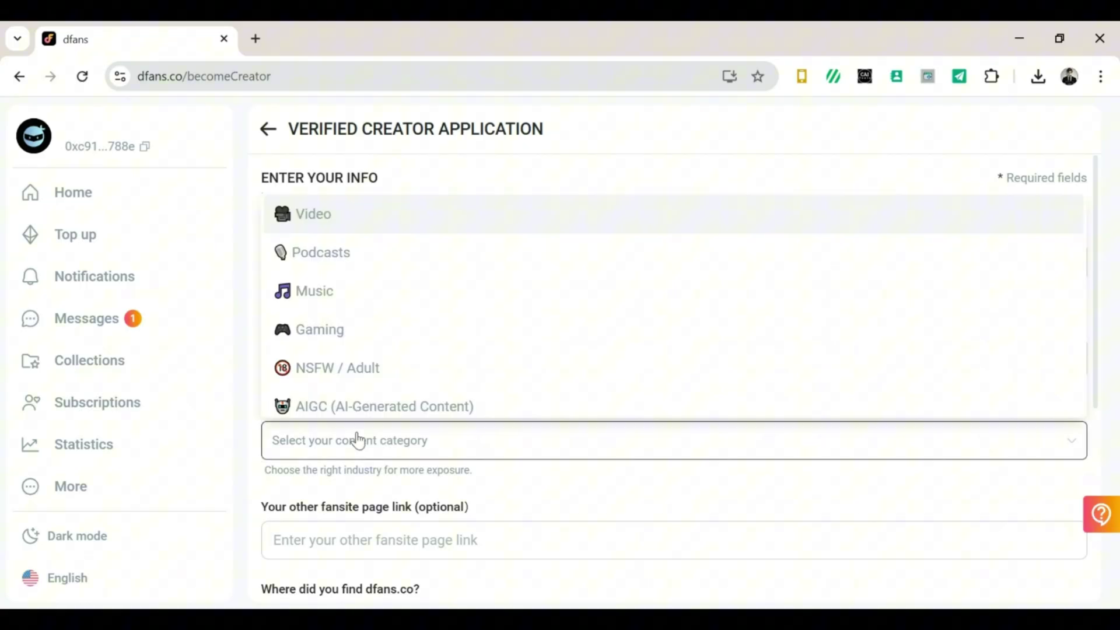
{"action": "left_click", "coordinate": [394, 367]}
{"action": "scroll", "coordinate": [1078, 394], "scroll_direction": "down", "scroll_amount": 2}
{"action": "left_click", "coordinate": [558, 445]}
{"action": "left_click", "coordinate": [558, 385]}
{"action": "scroll", "coordinate": [1115, 407], "scroll_direction": "down", "scroll_amount": 2}
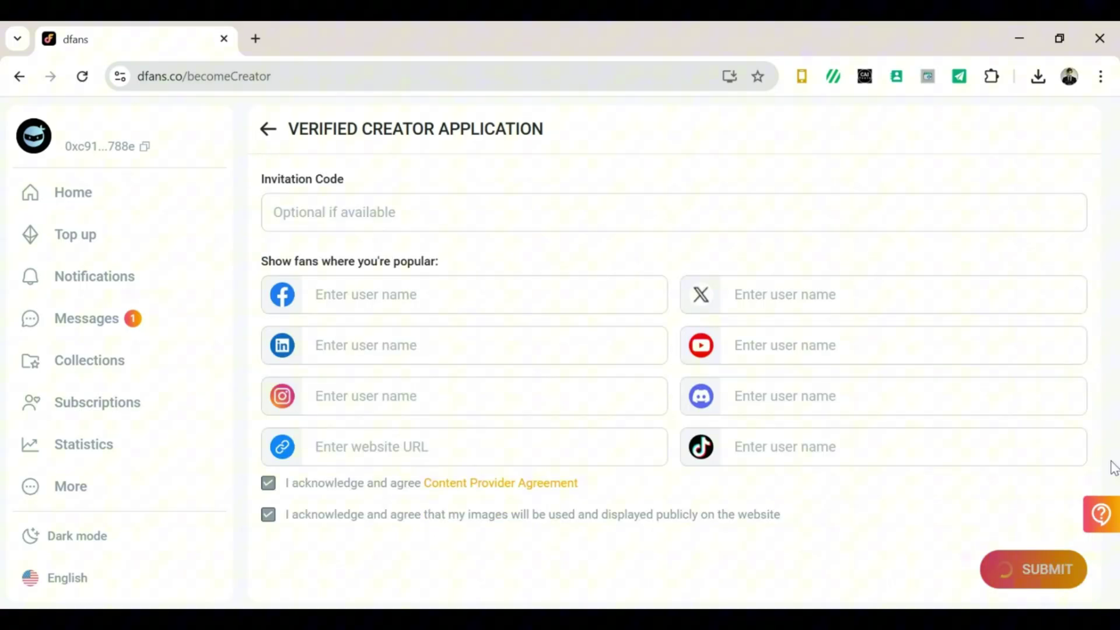
{"action": "left_click", "coordinate": [1033, 569]}
{"action": "left_click", "coordinate": [682, 462]}
Upload the pool photo as the avatar and the gym photo as the cover, then open AI Strategy.
{"action": "left_click", "coordinate": [304, 229]}
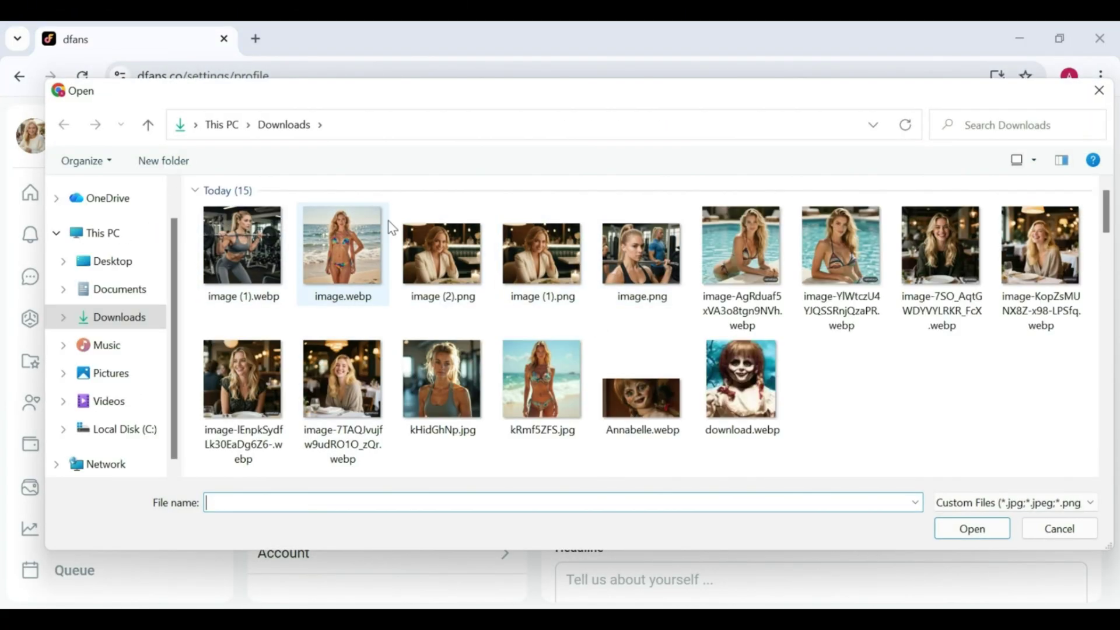
{"action": "double_click", "coordinate": [762, 223]}
{"action": "left_click", "coordinate": [1075, 118]}
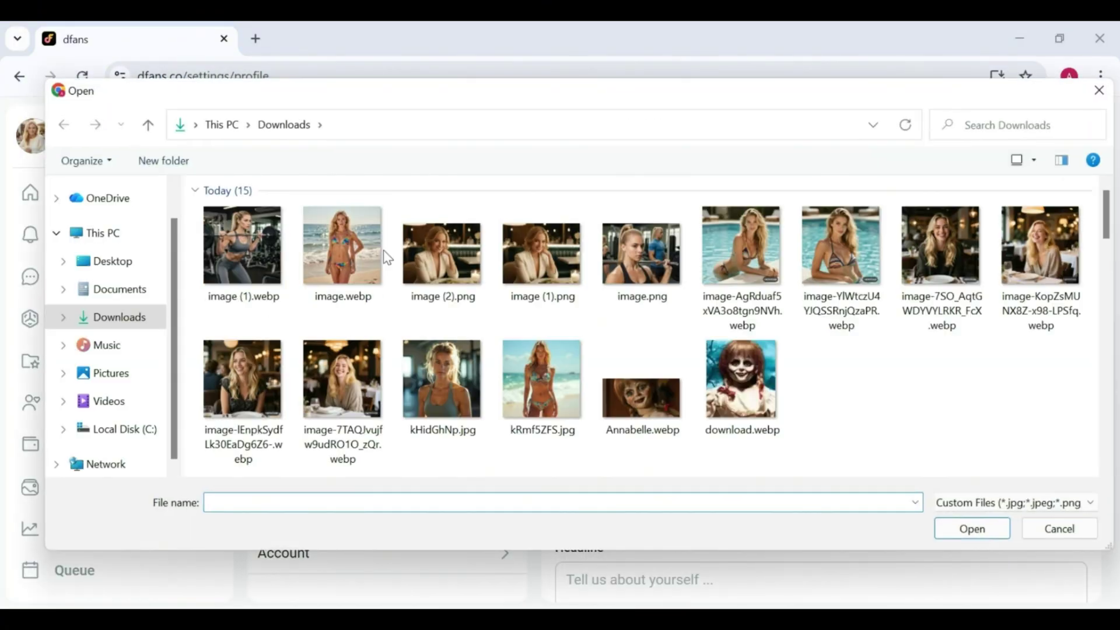
{"action": "double_click", "coordinate": [383, 249]}
{"action": "left_click", "coordinate": [1078, 119]}
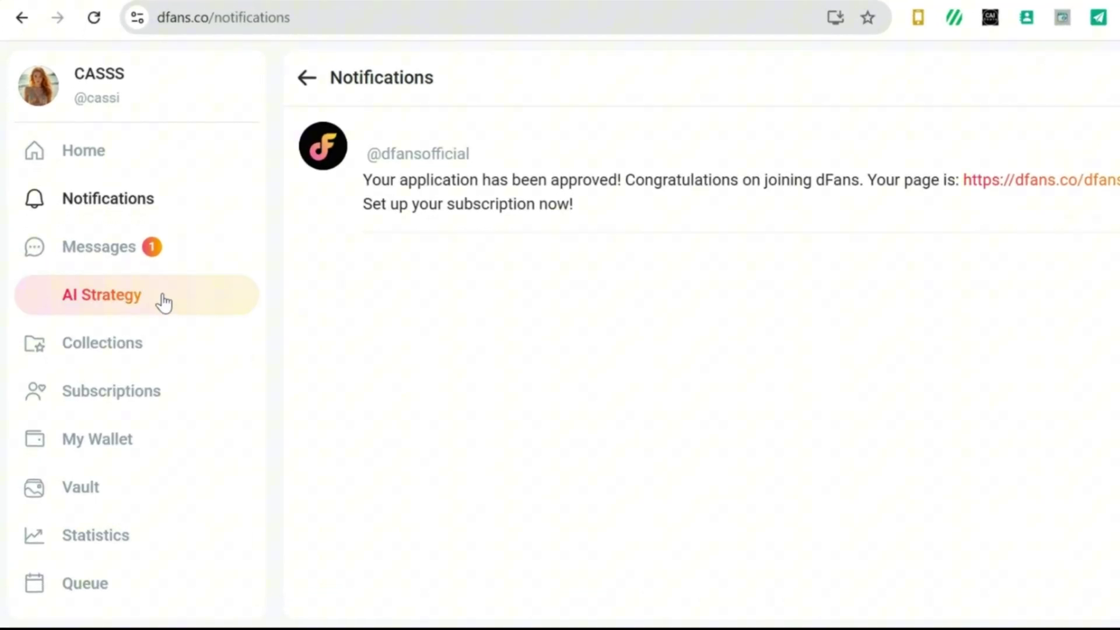
{"action": "left_click", "coordinate": [155, 300]}
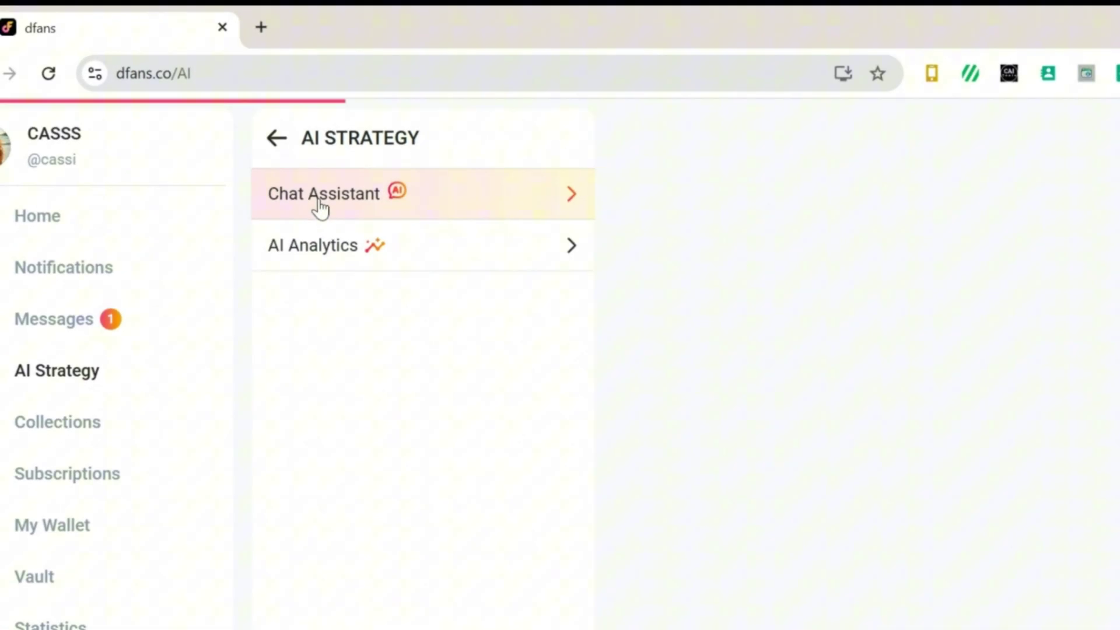
In Chat Assistant, enable the AI Chat Companion with the NSFW chatbot, then open Messages.
{"action": "left_click", "coordinate": [307, 190]}
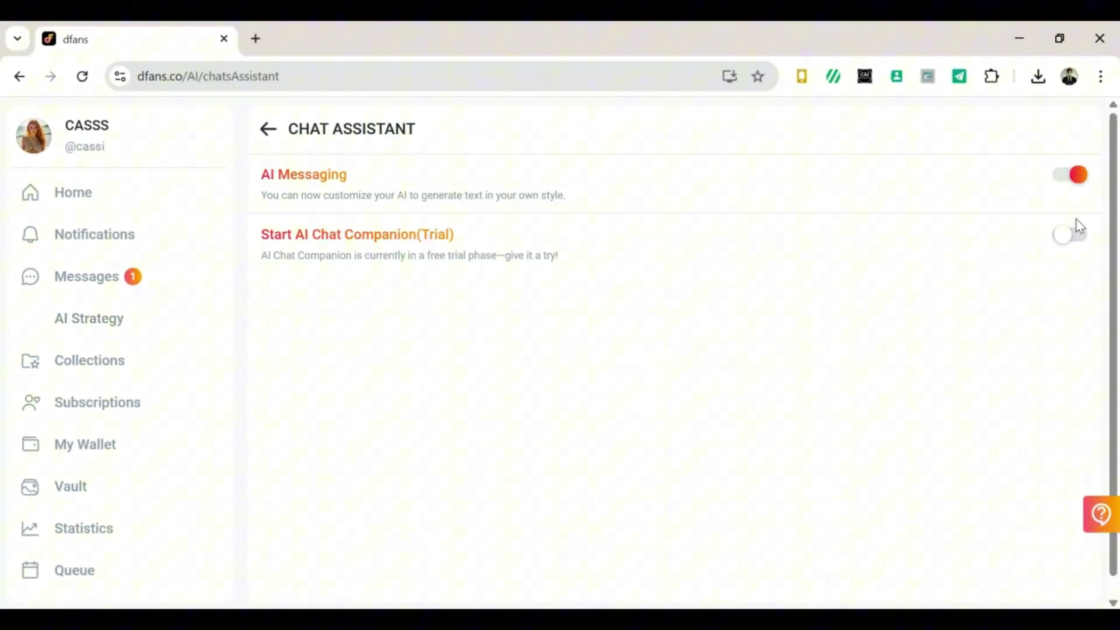
{"action": "left_click", "coordinate": [1076, 237]}
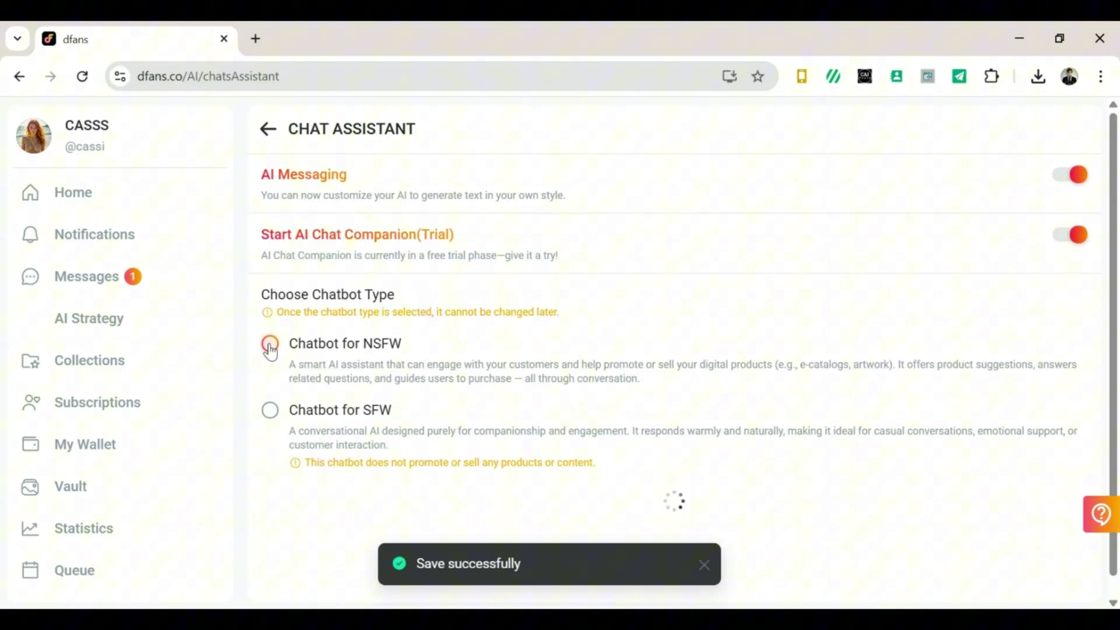
{"action": "left_click", "coordinate": [270, 337]}
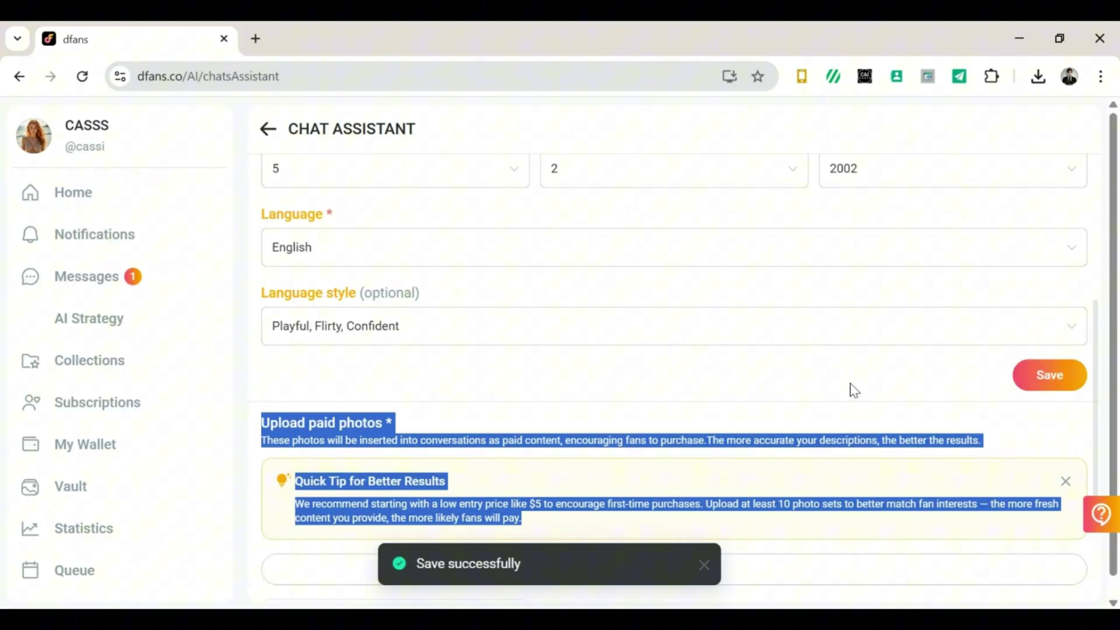
{"action": "left_click", "coordinate": [135, 278]}
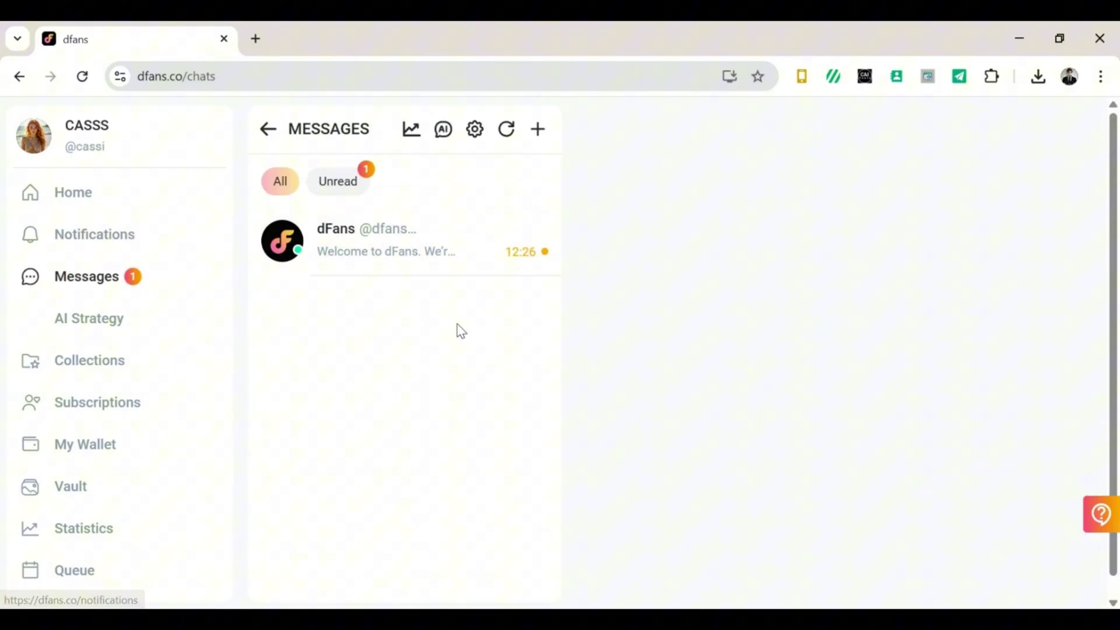